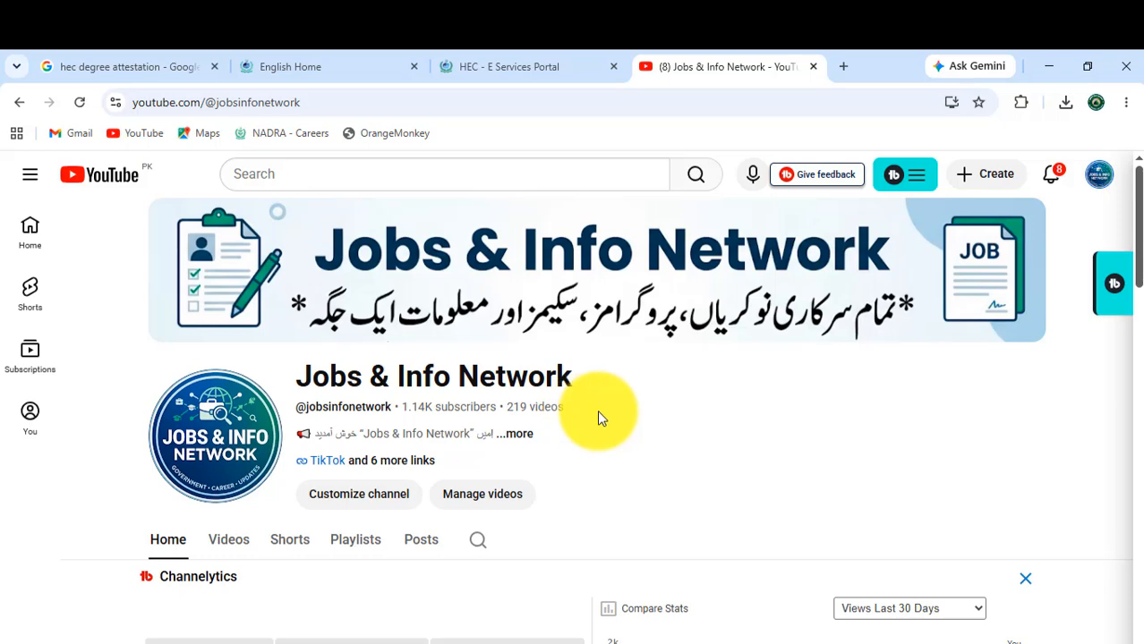
- Browse the latest uploads on the Jobs & Info Network channel's Videos page
{"action": "scroll", "coordinate": [600, 413], "scroll_direction": "down", "scroll_amount": 4}
{"action": "scroll", "coordinate": [358, 393], "scroll_direction": "up", "scroll_amount": 2}
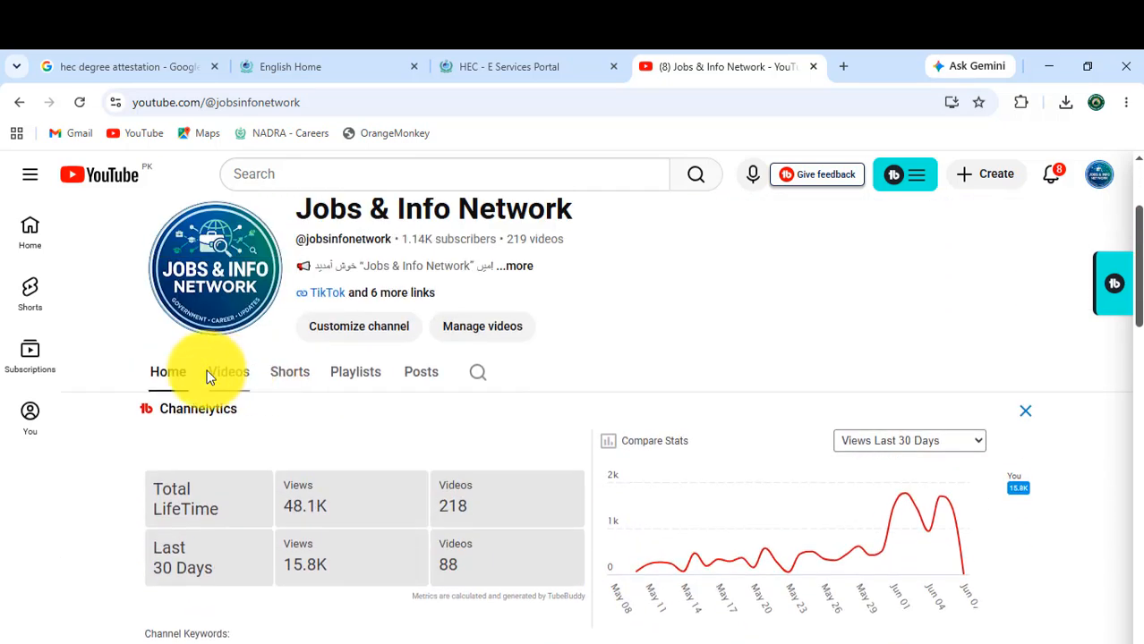
{"action": "left_click", "coordinate": [226, 372]}
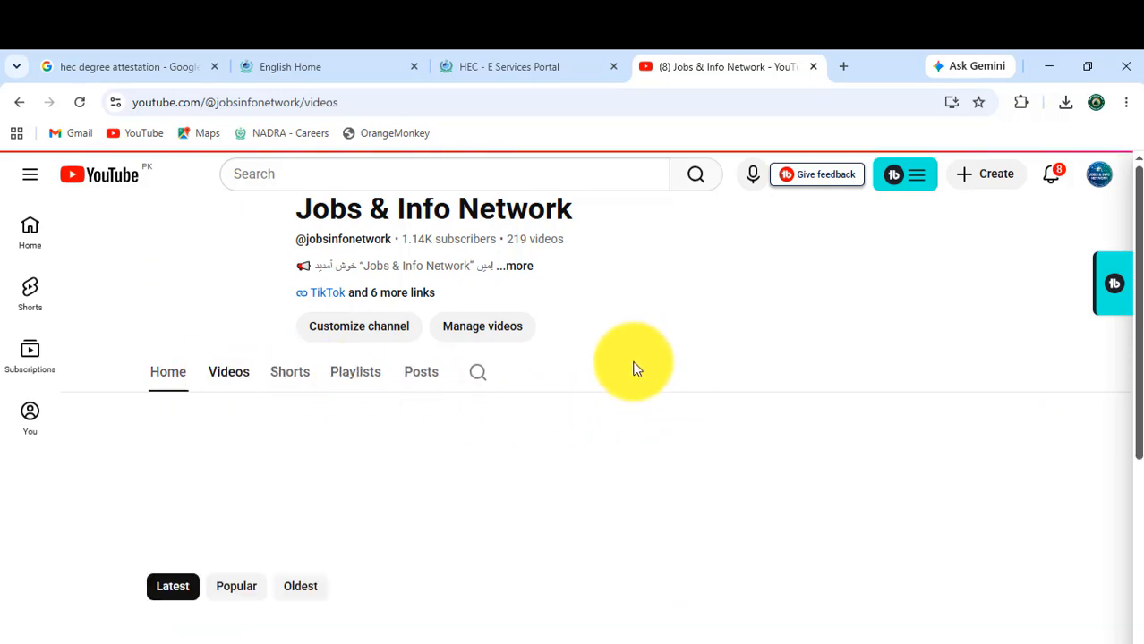
{"action": "scroll", "coordinate": [632, 370], "scroll_direction": "down", "scroll_amount": 3}
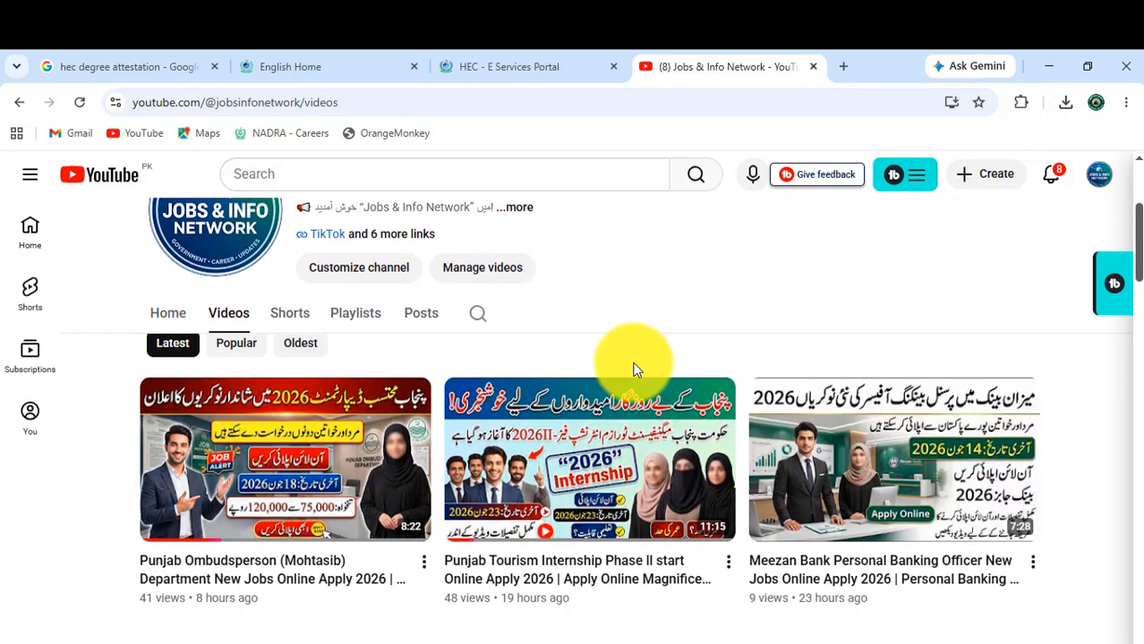
{"action": "mouse_move", "coordinate": [635, 371]}
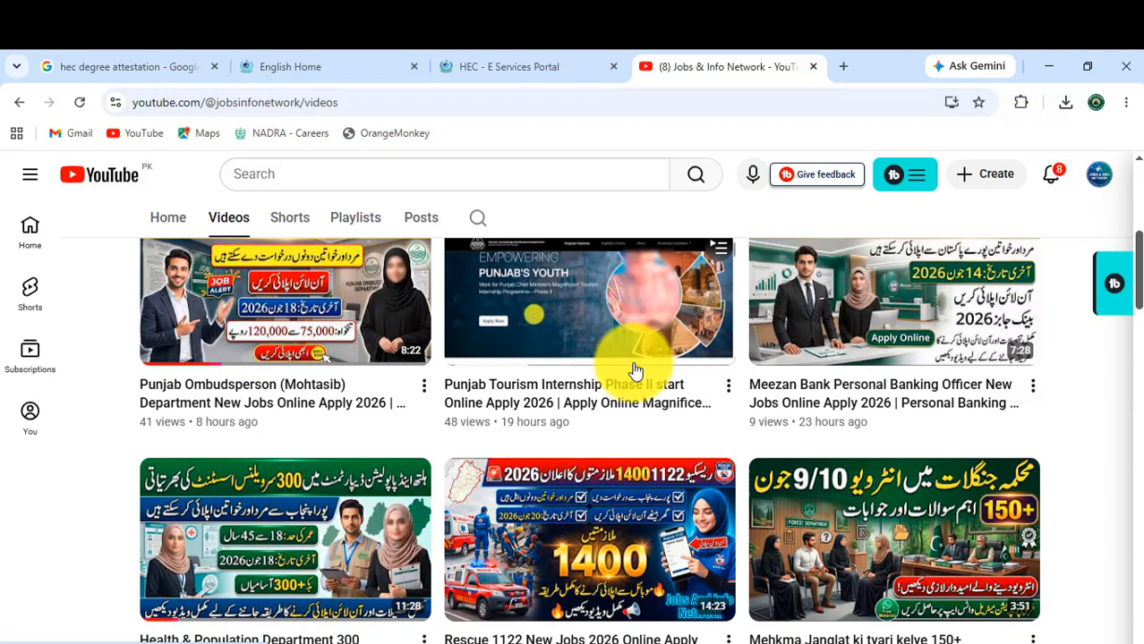
{"action": "scroll", "coordinate": [635, 370], "scroll_direction": "down", "scroll_amount": 2}
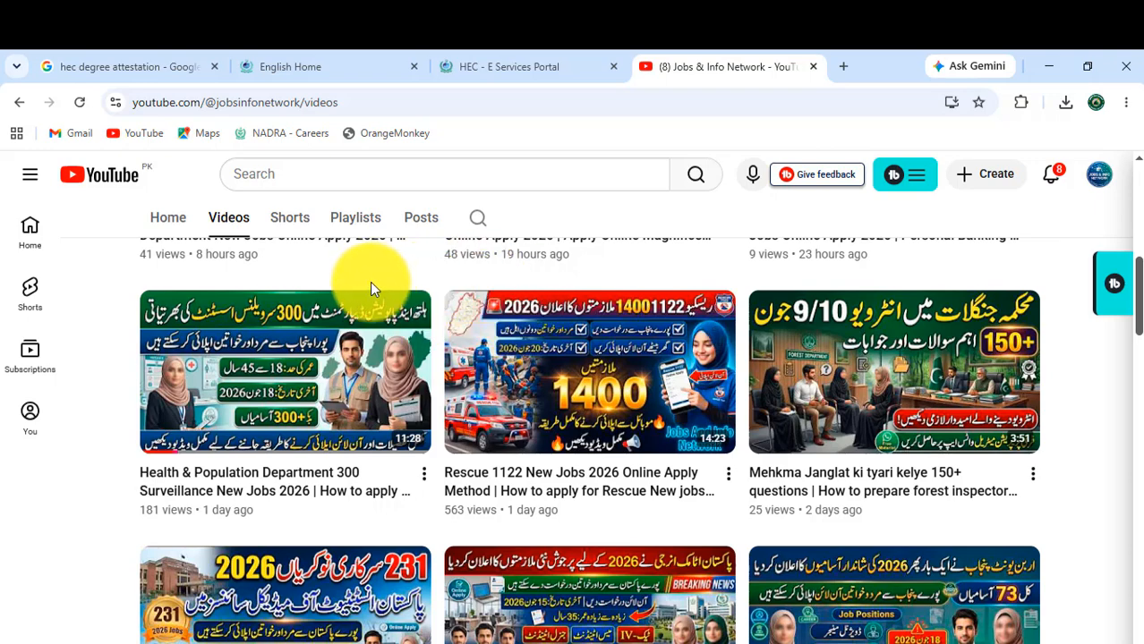
- Switch to the HEC website's home page and open the details of the Degree Attestation service
{"action": "left_click", "coordinate": [317, 64]}
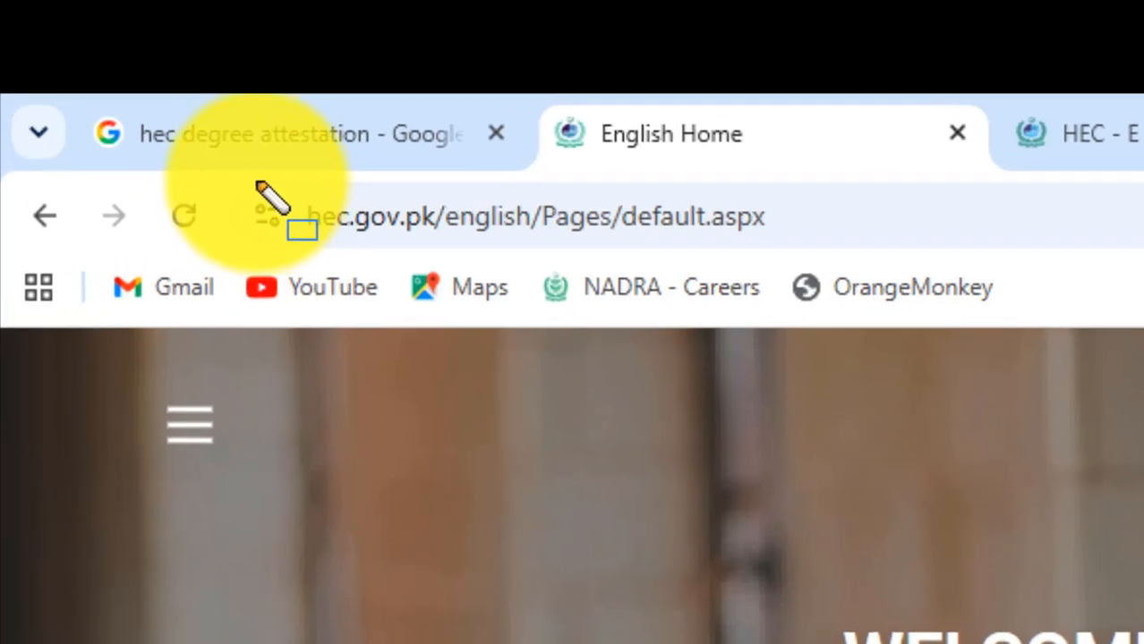
{"action": "left_click_drag", "start_coordinate": [377, 224], "coordinate": [791, 259]}
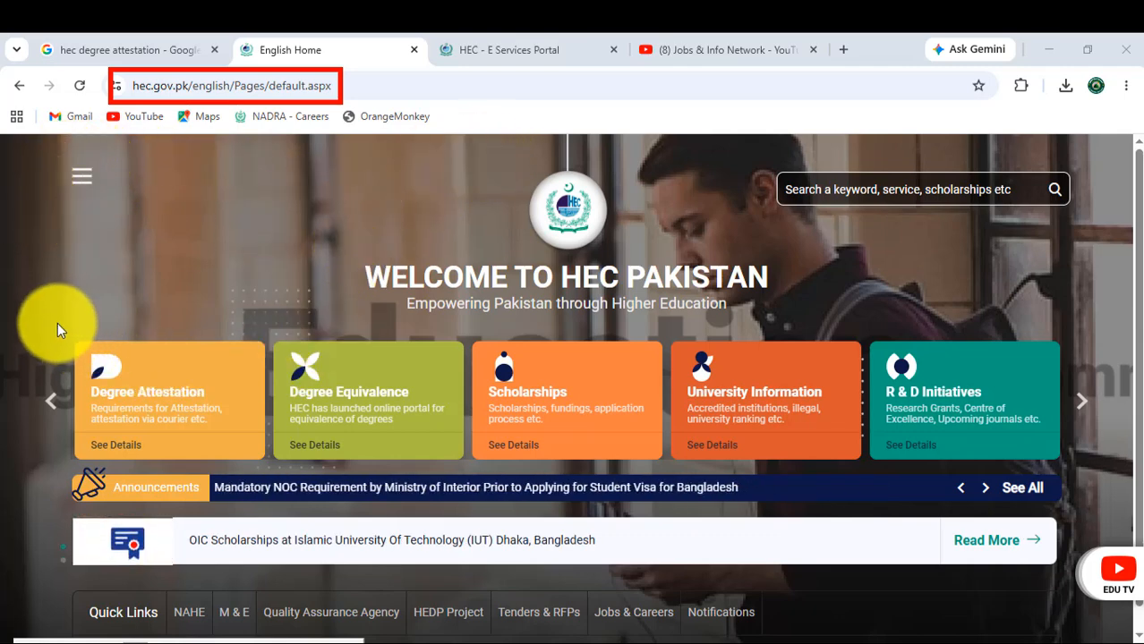
{"action": "mouse_move", "coordinate": [51, 324]}
{"action": "left_mouse_down"}
{"action": "mouse_move", "coordinate": [102, 356]}
{"action": "mouse_move", "coordinate": [403, 427]}
{"action": "mouse_move", "coordinate": [972, 442]}
{"action": "mouse_move", "coordinate": [1094, 472]}
{"action": "left_mouse_up"}
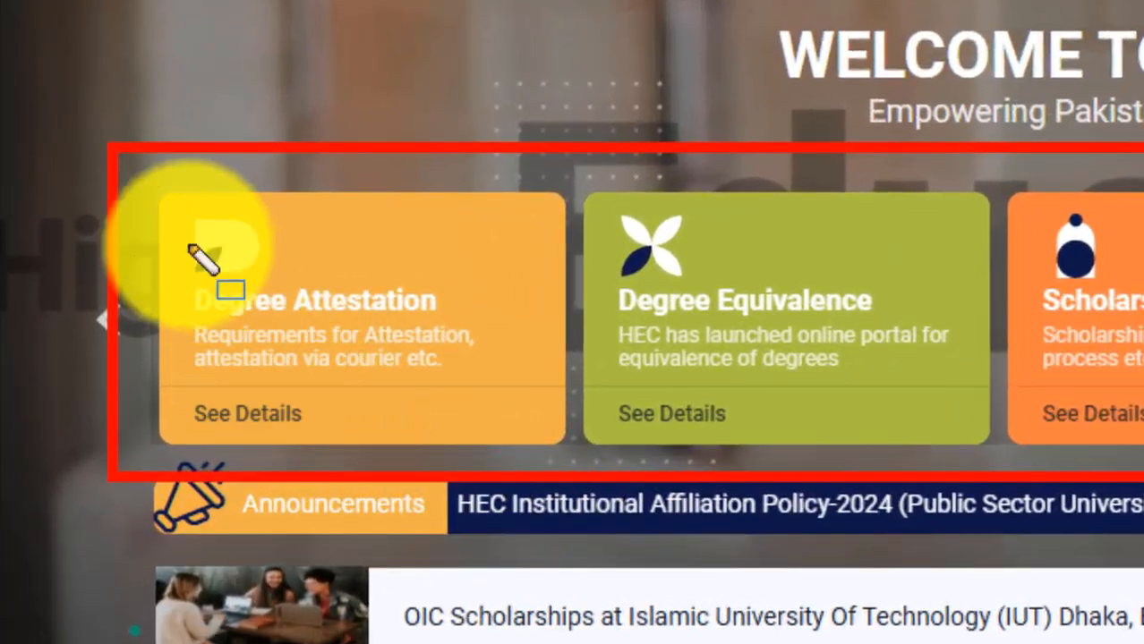
{"action": "mouse_move", "coordinate": [148, 173]}
{"action": "left_mouse_down"}
{"action": "mouse_move", "coordinate": [164, 225]}
{"action": "mouse_move", "coordinate": [240, 300]}
{"action": "mouse_move", "coordinate": [472, 398]}
{"action": "mouse_move", "coordinate": [593, 468]}
{"action": "left_mouse_up"}
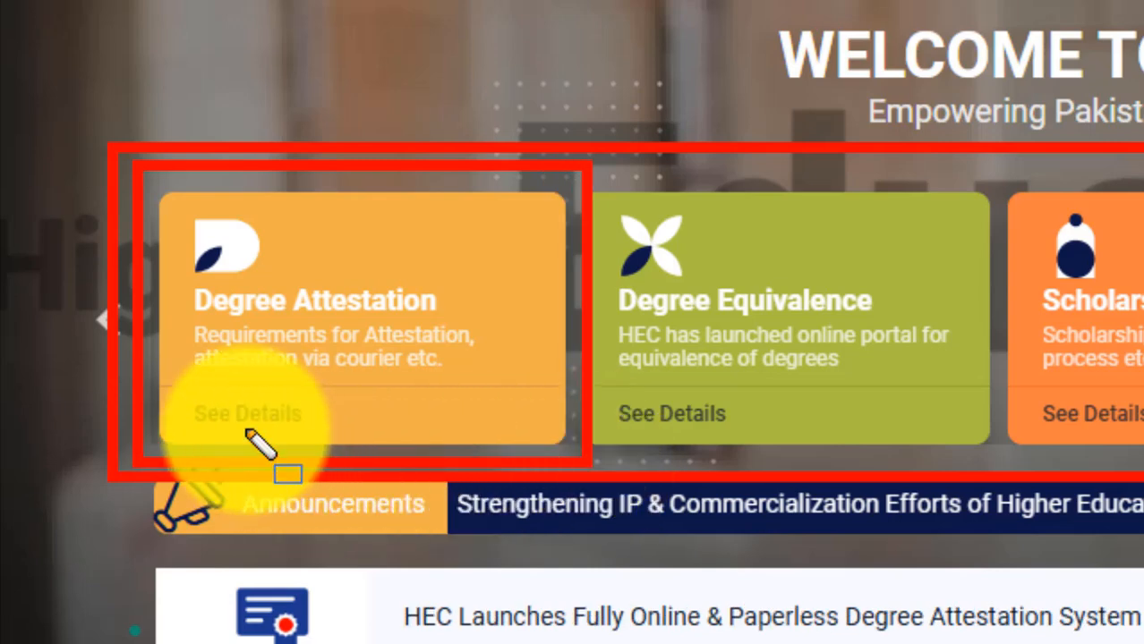
{"action": "mouse_move", "coordinate": [168, 377]}
{"action": "left_mouse_down"}
{"action": "mouse_move", "coordinate": [231, 447]}
{"action": "mouse_move", "coordinate": [324, 444]}
{"action": "left_mouse_up"}
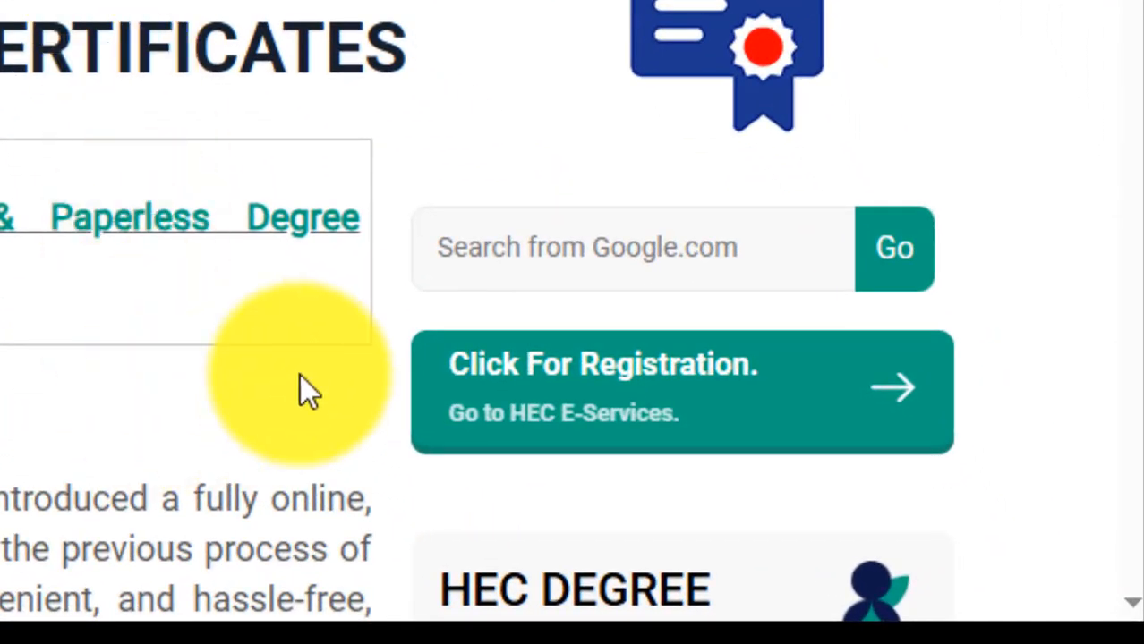
- Find the registration link on the degree attestation page, close that page and go to the HEC E-Services sign-in page
{"action": "key", "text": "ctrl+alt+d"}
{"action": "mouse_move", "coordinate": [428, 313]}
{"action": "left_mouse_down"}
{"action": "mouse_move", "coordinate": [480, 375]}
{"action": "mouse_move", "coordinate": [763, 462]}
{"action": "mouse_move", "coordinate": [958, 475]}
{"action": "left_mouse_up"}
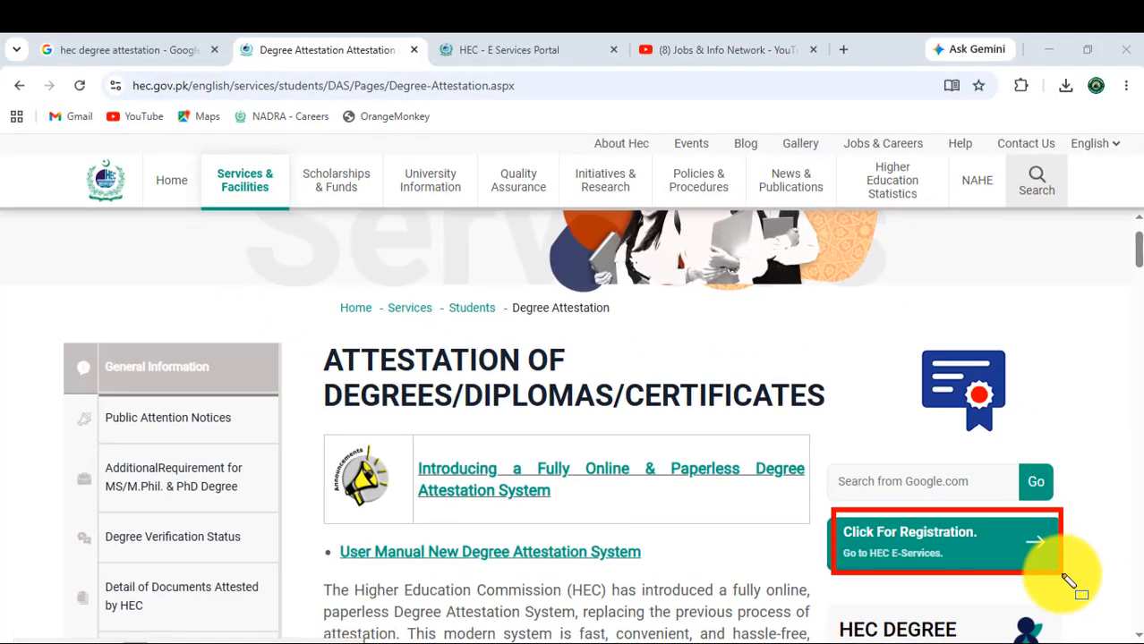
{"action": "key", "text": "ctrl+w"}
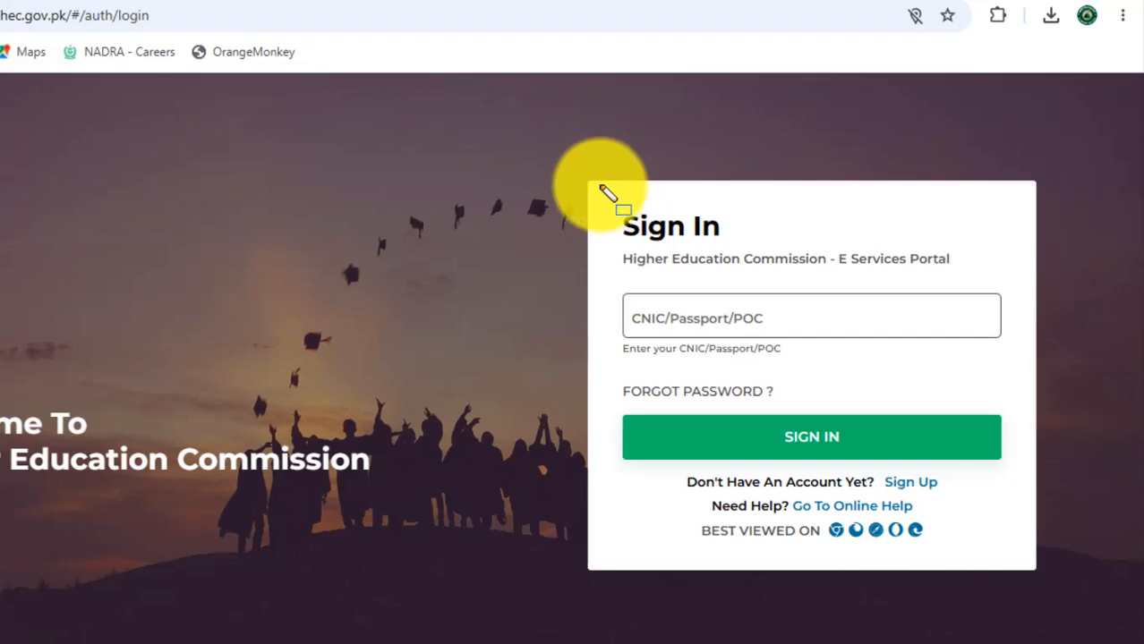
- Open the Sign Up form for a new account from the E-Services Portal's sign-in page
{"action": "mouse_move", "coordinate": [587, 183]}
{"action": "left_mouse_down"}
{"action": "mouse_move", "coordinate": [709, 343]}
{"action": "mouse_move", "coordinate": [989, 521]}
{"action": "mouse_move", "coordinate": [1040, 560]}
{"action": "mouse_move", "coordinate": [1038, 578]}
{"action": "left_mouse_up"}
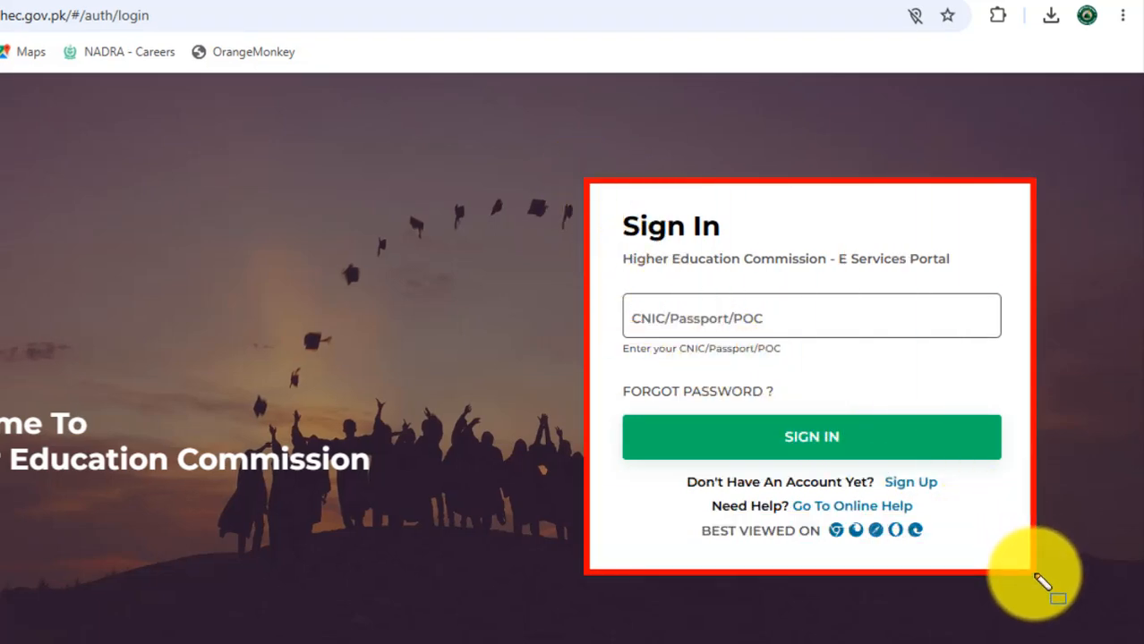
{"action": "mouse_move", "coordinate": [873, 468]}
{"action": "left_mouse_down"}
{"action": "mouse_move", "coordinate": [889, 487]}
{"action": "mouse_move", "coordinate": [945, 500]}
{"action": "left_mouse_up"}
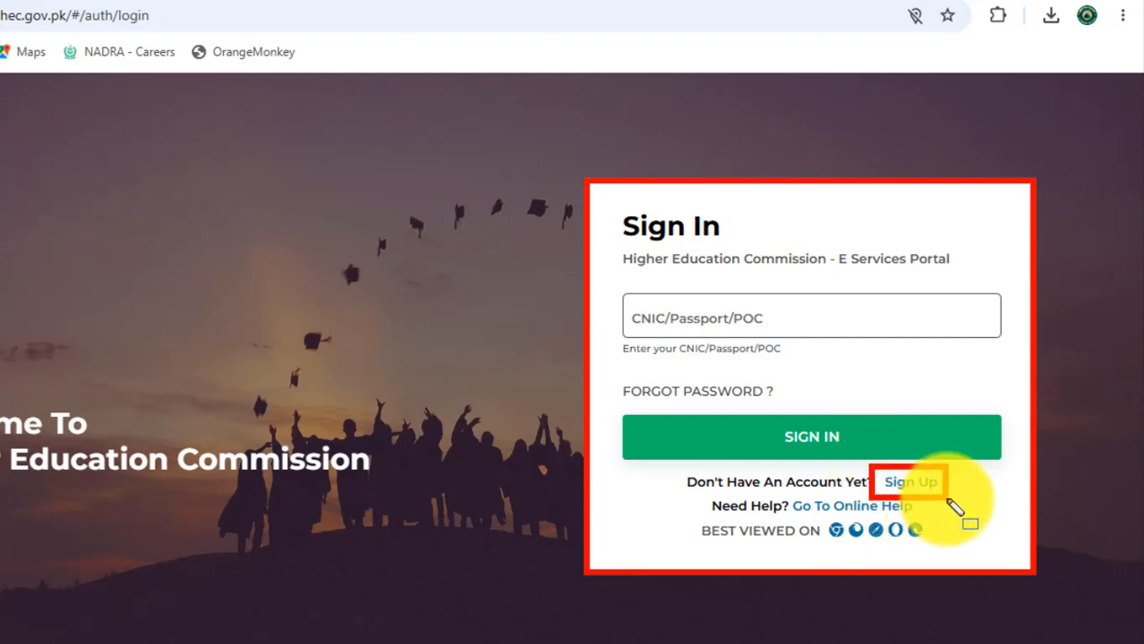
{"action": "left_click", "coordinate": [886, 480]}
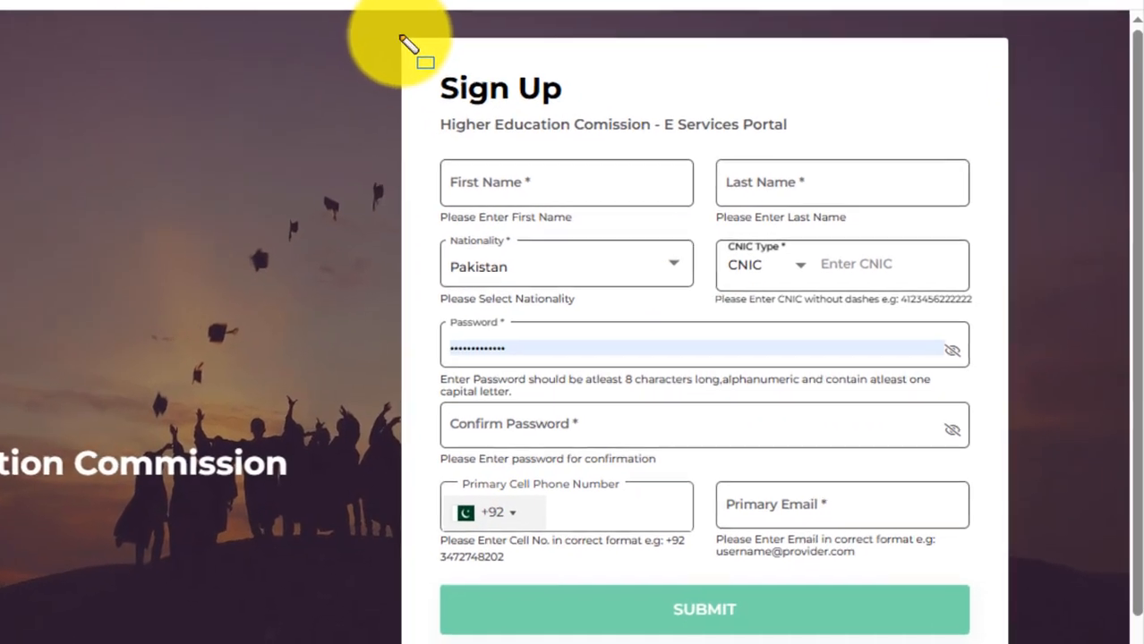
- Review the Sign Up form's name, nationality, CNIC, password, cell phone and e-mail fields and how to submit it
{"action": "mouse_move", "coordinate": [489, 114]}
{"action": "left_mouse_down"}
{"action": "mouse_move", "coordinate": [498, 142]}
{"action": "mouse_move", "coordinate": [663, 341]}
{"action": "mouse_move", "coordinate": [873, 473]}
{"action": "left_mouse_up"}
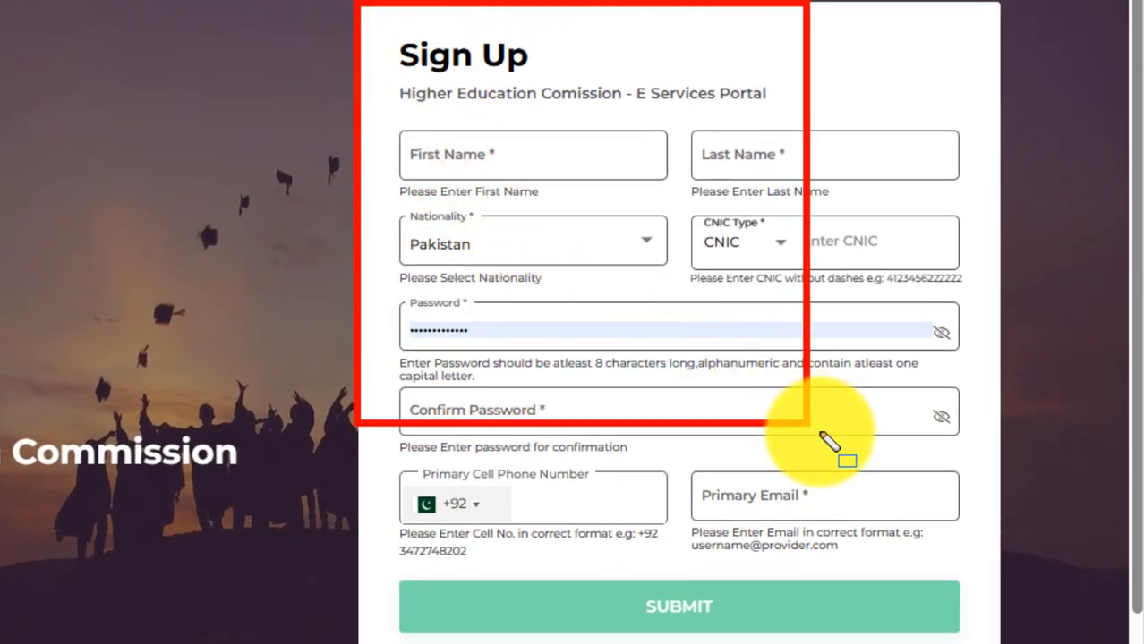
{"action": "mouse_move", "coordinate": [828, 441]}
{"action": "left_mouse_down"}
{"action": "mouse_move", "coordinate": [975, 582]}
{"action": "mouse_move", "coordinate": [999, 643]}
{"action": "left_mouse_up"}
{"action": "mouse_move", "coordinate": [396, 127]}
{"action": "left_mouse_down"}
{"action": "mouse_move", "coordinate": [498, 173]}
{"action": "mouse_move", "coordinate": [614, 183]}
{"action": "left_mouse_up"}
{"action": "mouse_move", "coordinate": [690, 126]}
{"action": "left_mouse_down"}
{"action": "mouse_move", "coordinate": [803, 185]}
{"action": "mouse_move", "coordinate": [863, 186]}
{"action": "left_mouse_up"}
{"action": "left_click_drag", "start_coordinate": [629, 217], "coordinate": [667, 266]}
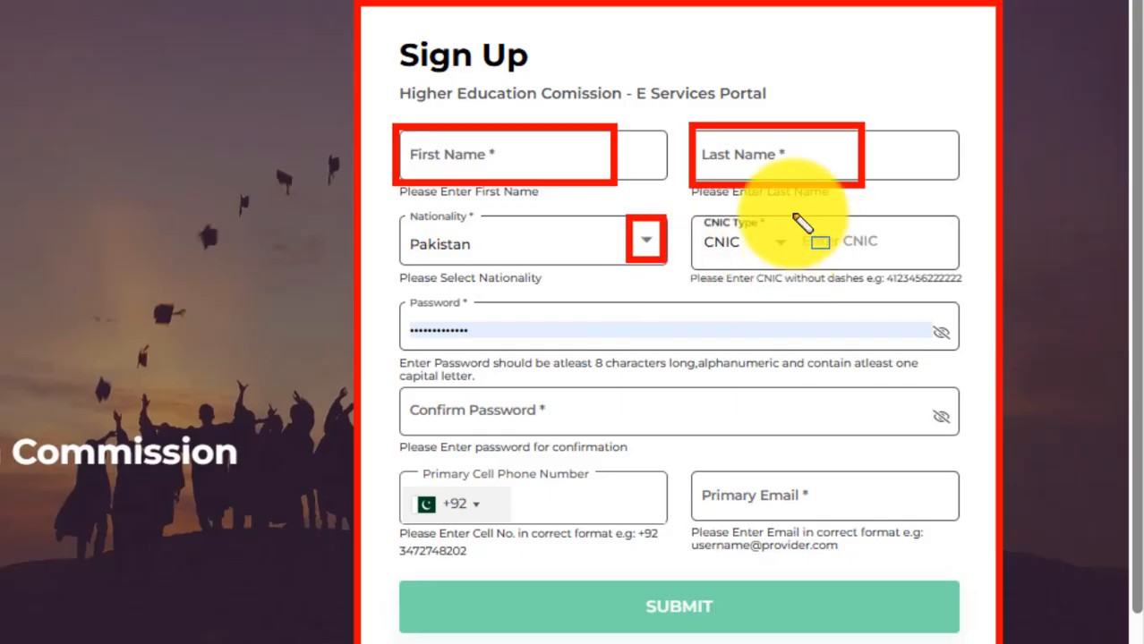
{"action": "mouse_move", "coordinate": [788, 211]}
{"action": "left_mouse_down"}
{"action": "mouse_move", "coordinate": [804, 236]}
{"action": "mouse_move", "coordinate": [855, 260]}
{"action": "mouse_move", "coordinate": [949, 265]}
{"action": "left_mouse_up"}
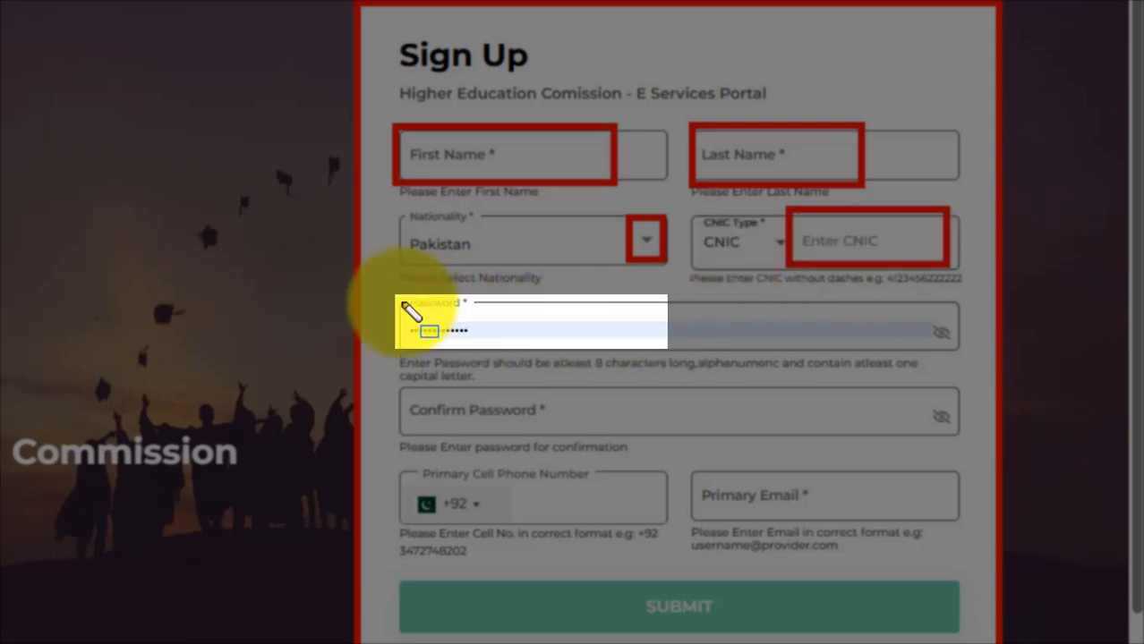
{"action": "left_click_drag", "start_coordinate": [399, 299], "coordinate": [664, 351]}
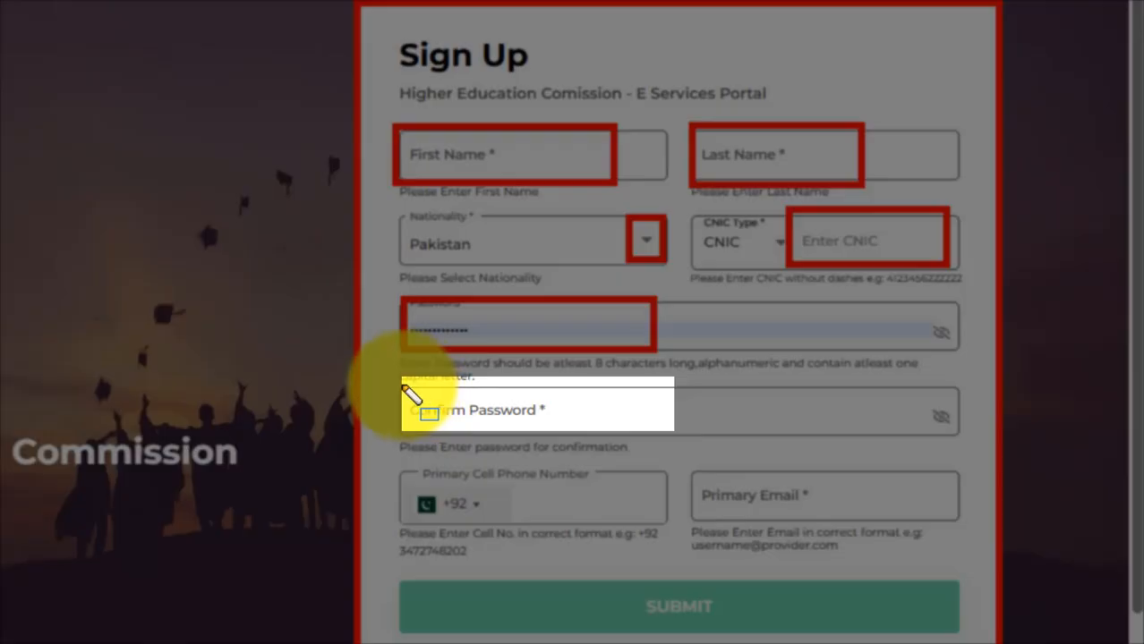
{"action": "mouse_move", "coordinate": [401, 386]}
{"action": "left_mouse_down"}
{"action": "mouse_move", "coordinate": [549, 424]}
{"action": "mouse_move", "coordinate": [668, 430]}
{"action": "left_mouse_up"}
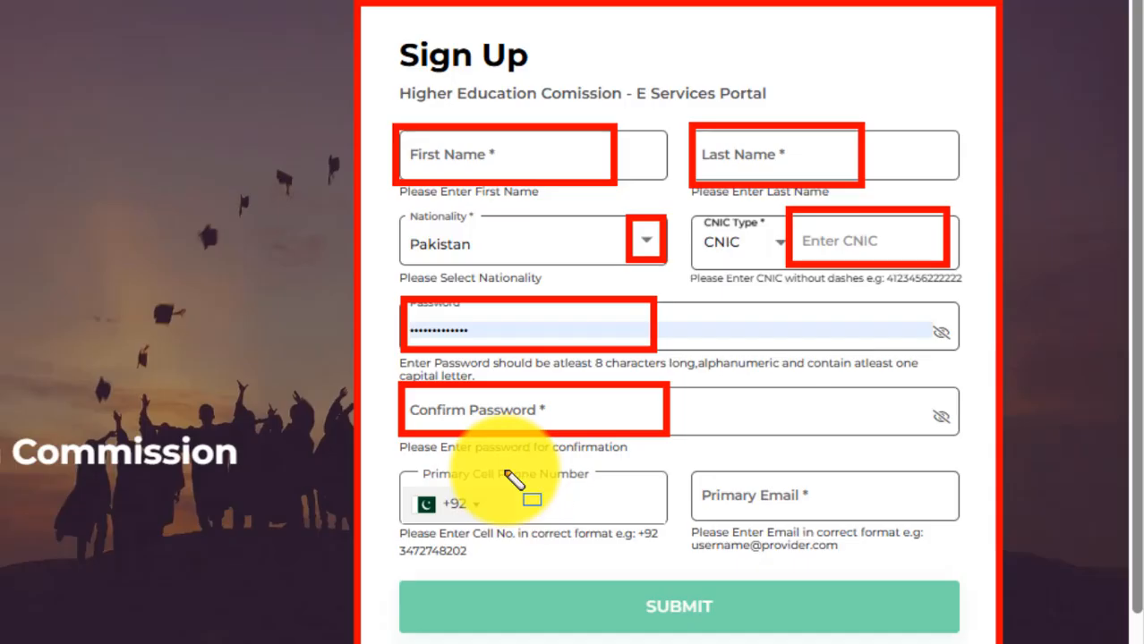
{"action": "mouse_move", "coordinate": [503, 472]}
{"action": "left_mouse_down"}
{"action": "mouse_move", "coordinate": [559, 524]}
{"action": "mouse_move", "coordinate": [668, 523]}
{"action": "left_mouse_up"}
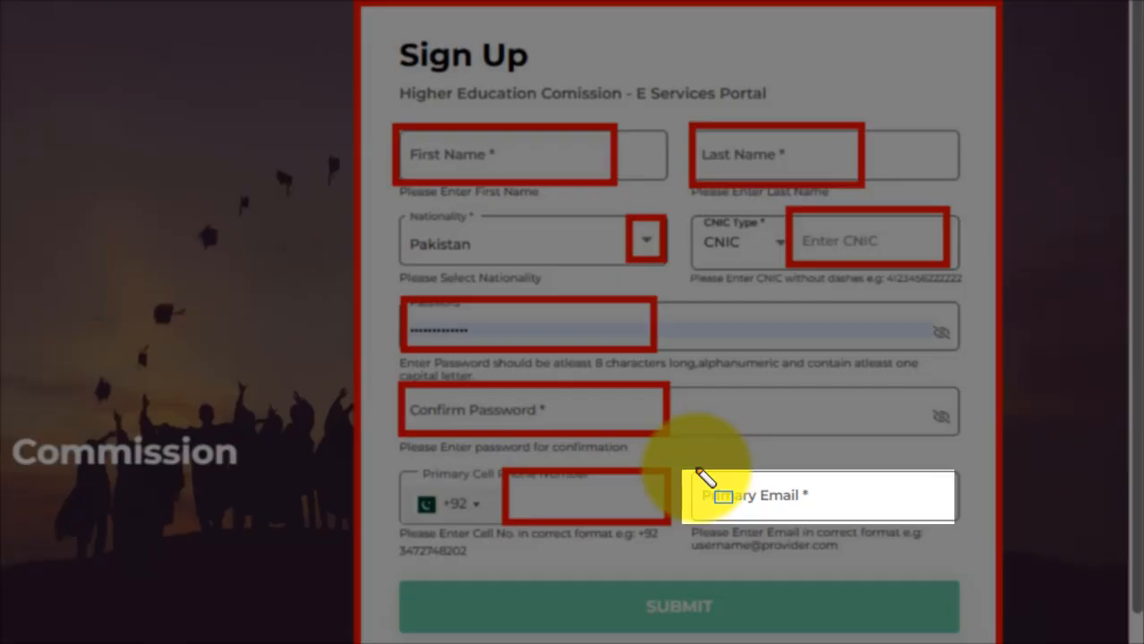
{"action": "left_click_drag", "start_coordinate": [696, 471], "coordinate": [865, 525]}
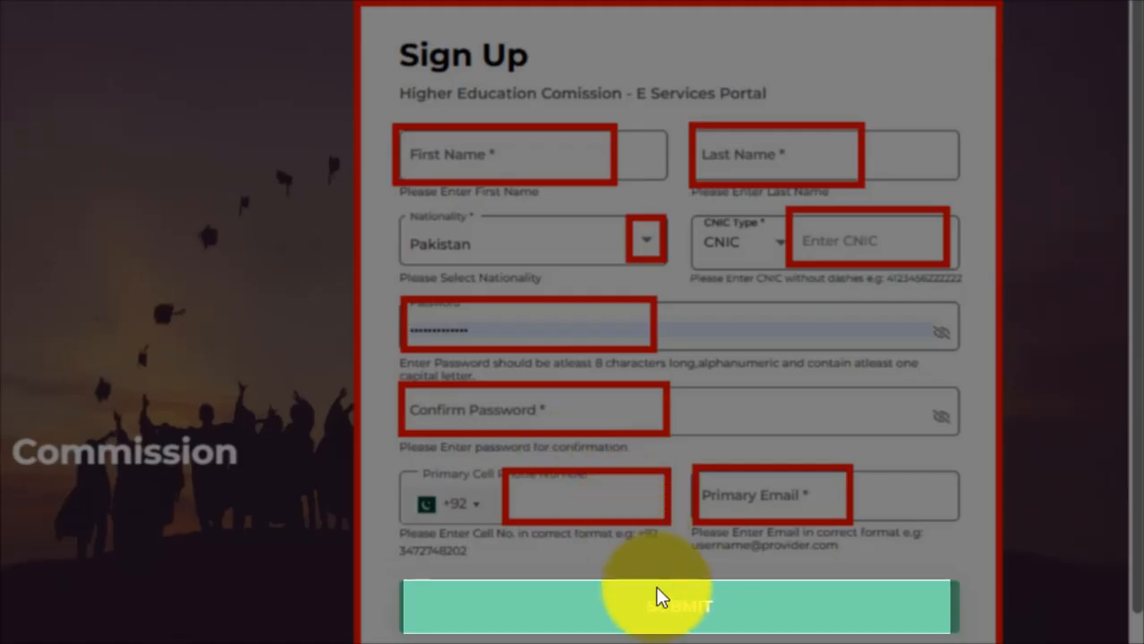
{"action": "mouse_move", "coordinate": [622, 578]}
{"action": "left_mouse_down"}
{"action": "mouse_move", "coordinate": [641, 602]}
{"action": "mouse_move", "coordinate": [746, 639]}
{"action": "left_mouse_up"}
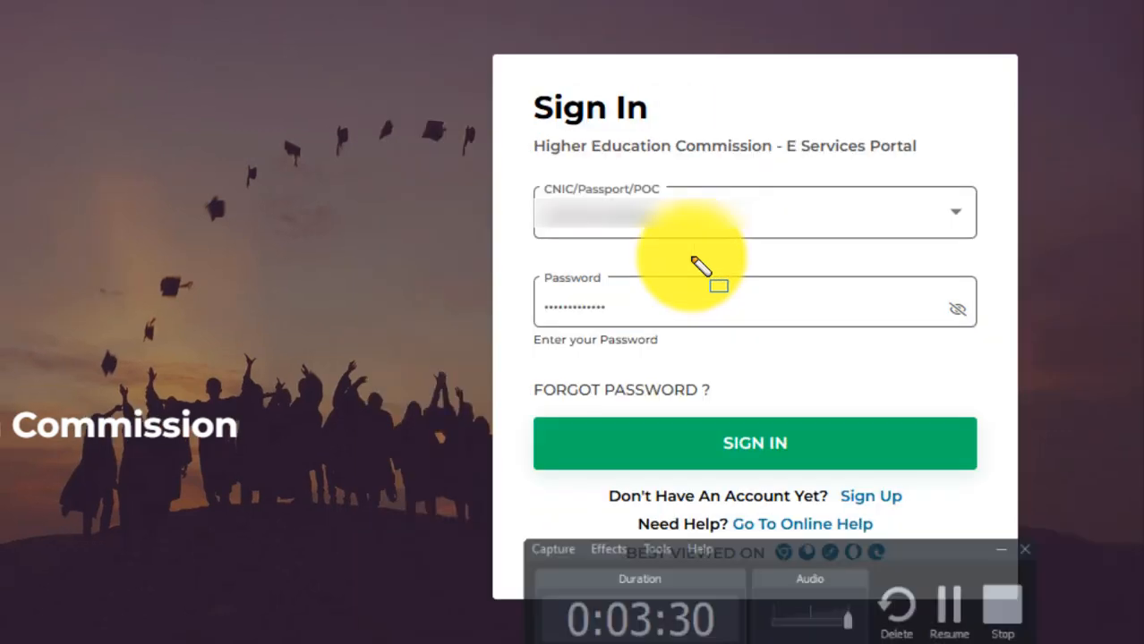
- Sign in to the HEC E-Services Portal with the filled-in CNIC and account password
{"action": "left_click_drag", "start_coordinate": [528, 188], "coordinate": [714, 238]}
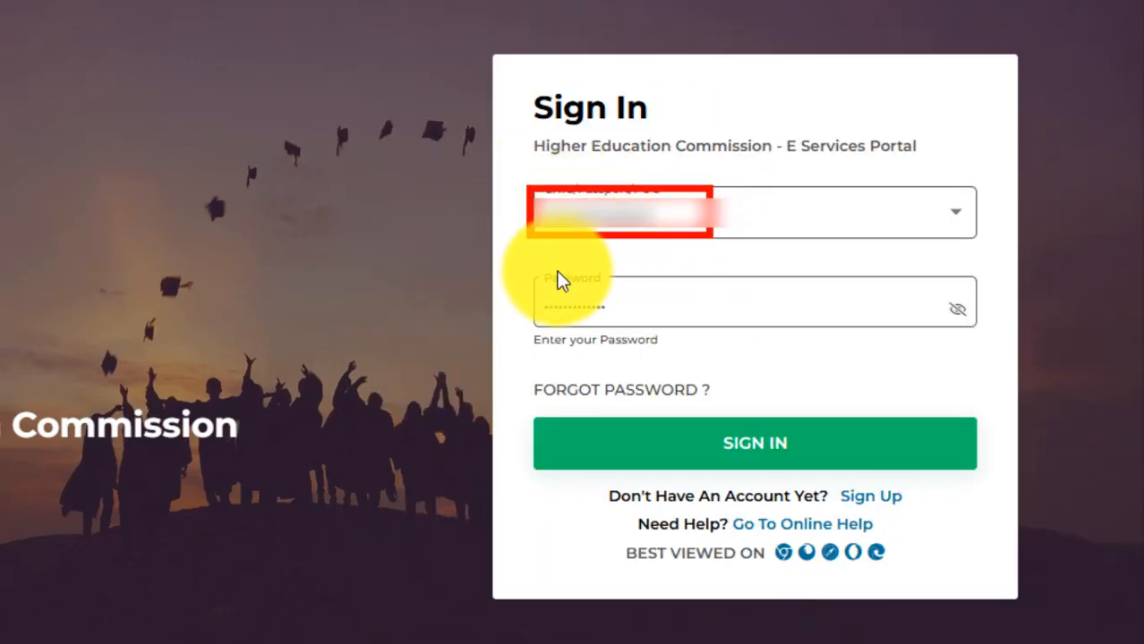
{"action": "left_click_drag", "start_coordinate": [530, 275], "coordinate": [735, 335]}
{"action": "mouse_move", "coordinate": [695, 411]}
{"action": "left_mouse_down"}
{"action": "mouse_move", "coordinate": [740, 470]}
{"action": "mouse_move", "coordinate": [799, 472]}
{"action": "left_mouse_up"}
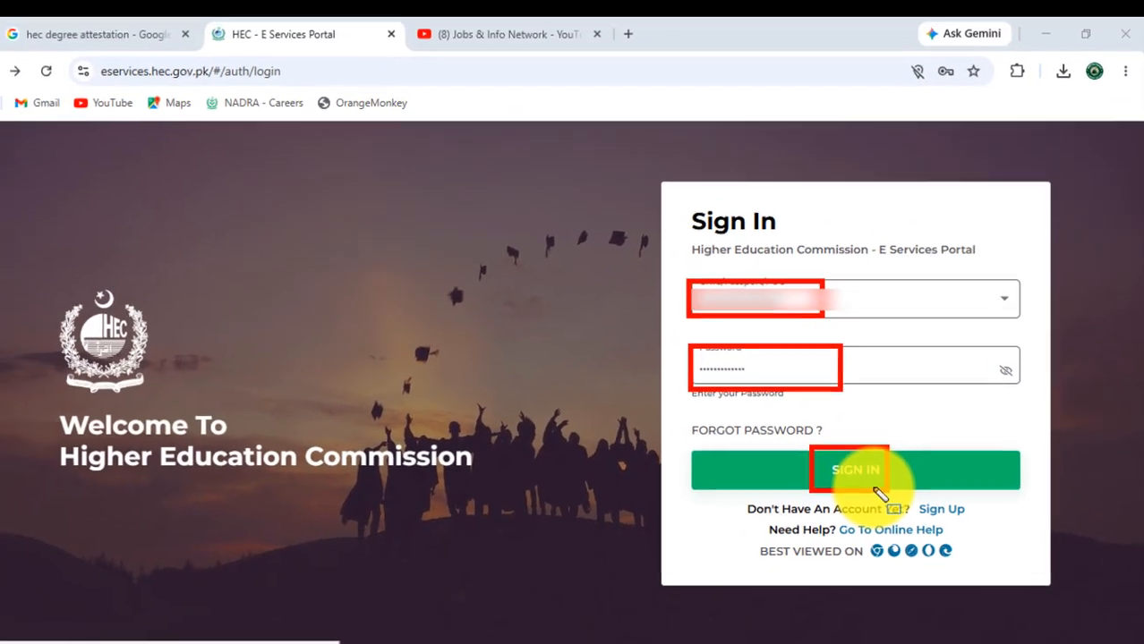
{"action": "left_click", "coordinate": [803, 474]}
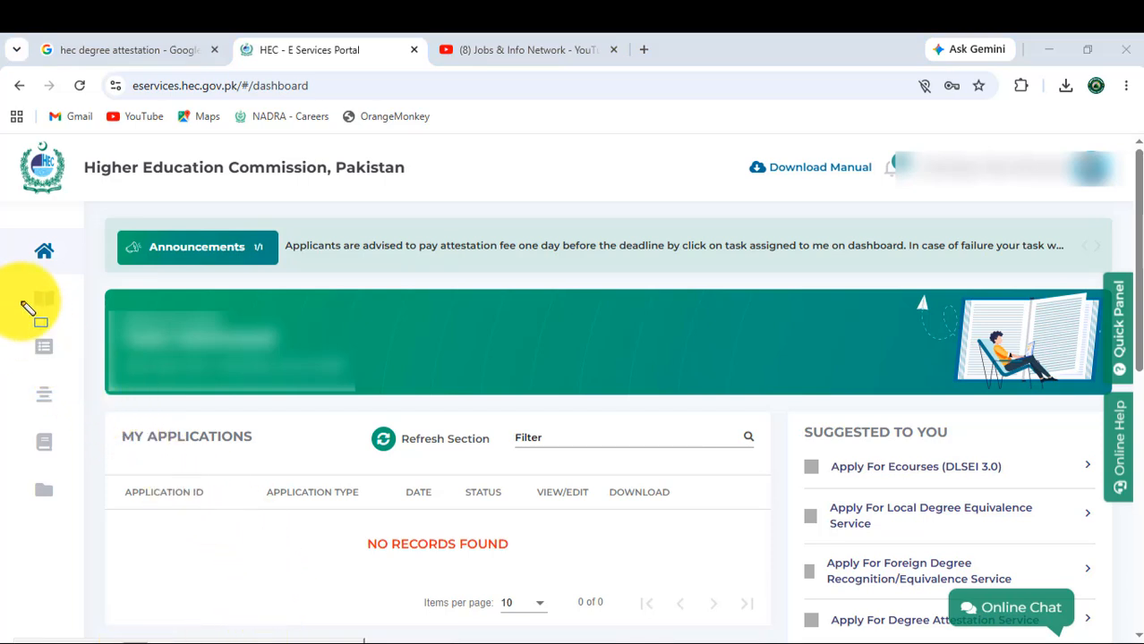
- Open the degree attestation application from the E-Services dashboard
{"action": "mouse_move", "coordinate": [18, 280]}
{"action": "left_mouse_down"}
{"action": "mouse_move", "coordinate": [38, 309]}
{"action": "mouse_move", "coordinate": [75, 324]}
{"action": "left_mouse_up"}
{"action": "key", "text": "F9"}
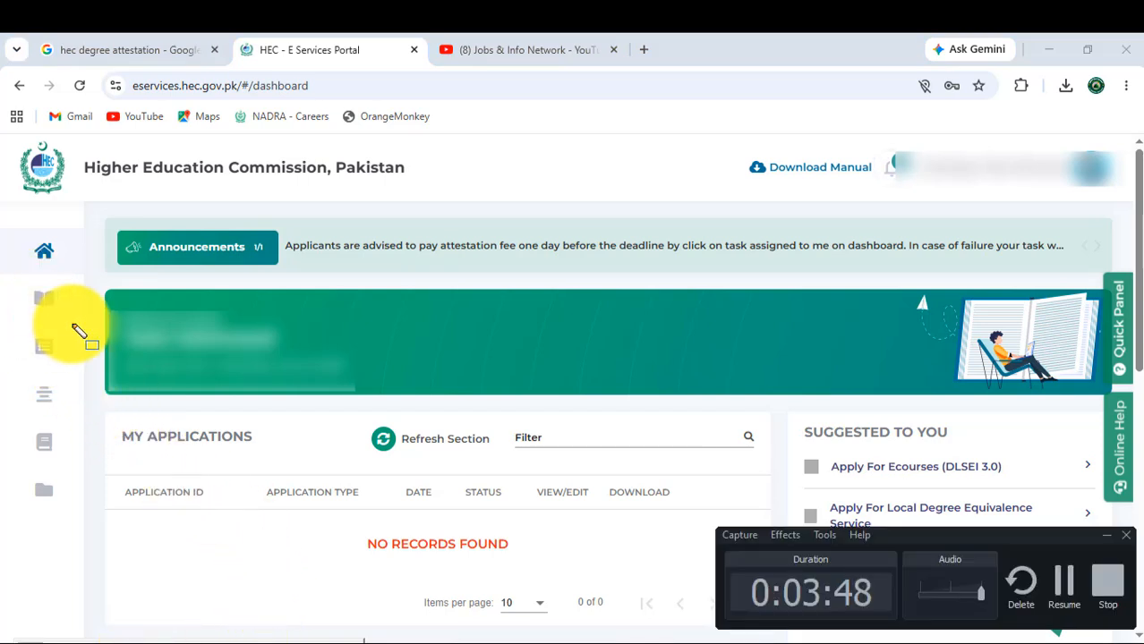
{"action": "mouse_move", "coordinate": [2, 330]}
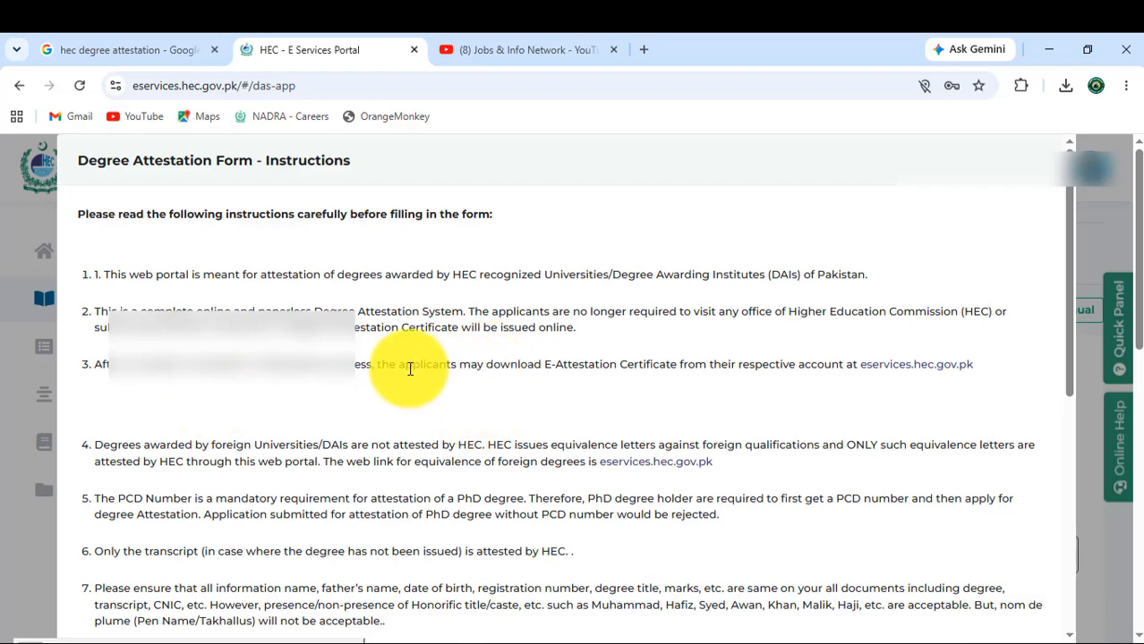
- Confirm that the Degree Attestation Form instructions have been read and understood, and proceed to the application form
{"action": "scroll", "coordinate": [409, 369], "scroll_direction": "down", "scroll_amount": 5}
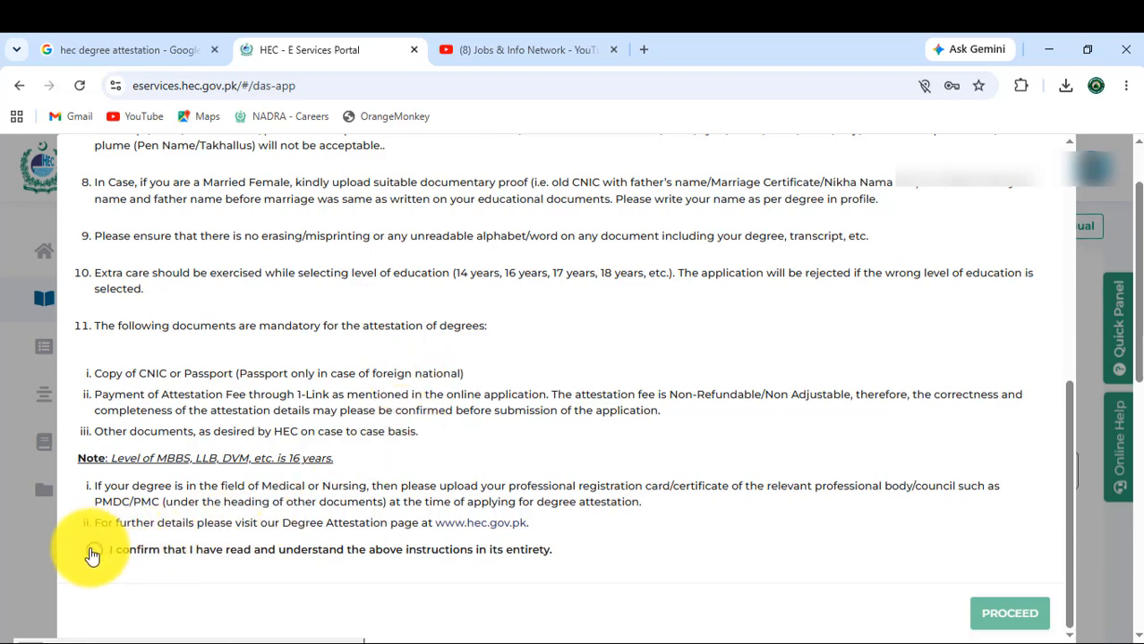
{"action": "left_click", "coordinate": [94, 550]}
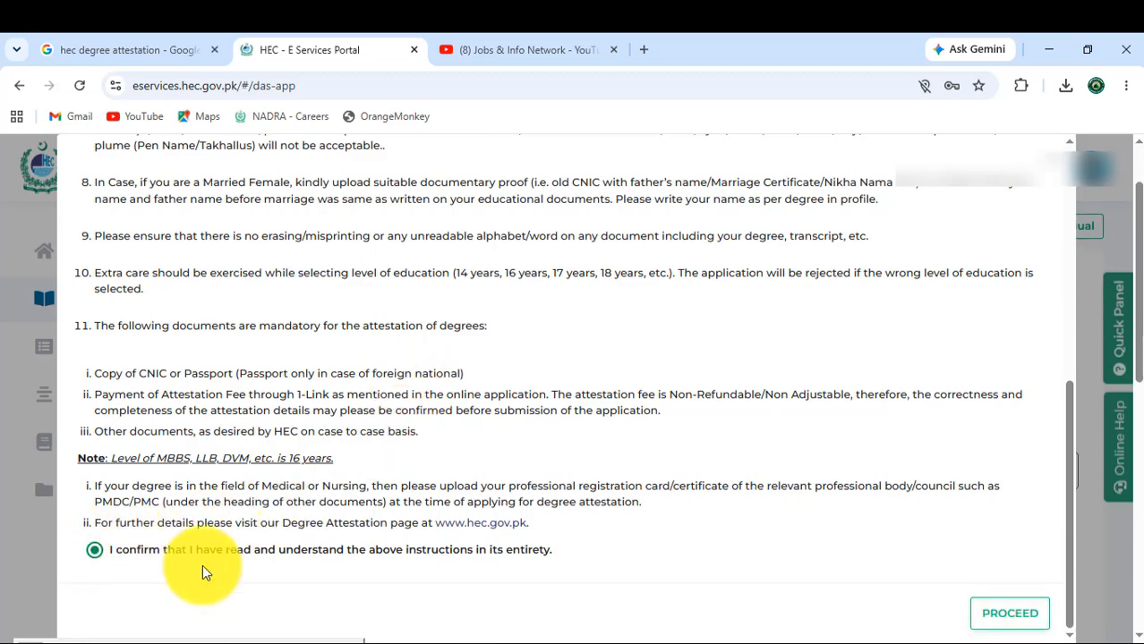
{"action": "left_click", "coordinate": [1011, 613]}
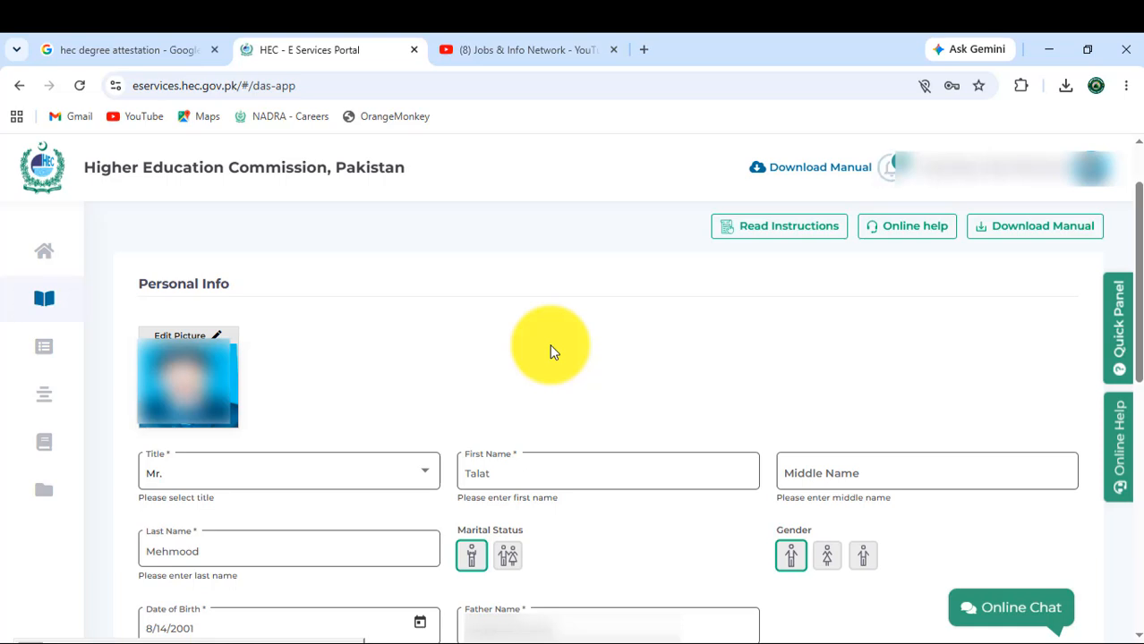
- Review the Personal Info section's picture, title, name, marital status, gender, date of birth and father name fields
{"action": "scroll", "coordinate": [548, 350], "scroll_direction": "down", "scroll_amount": 1}
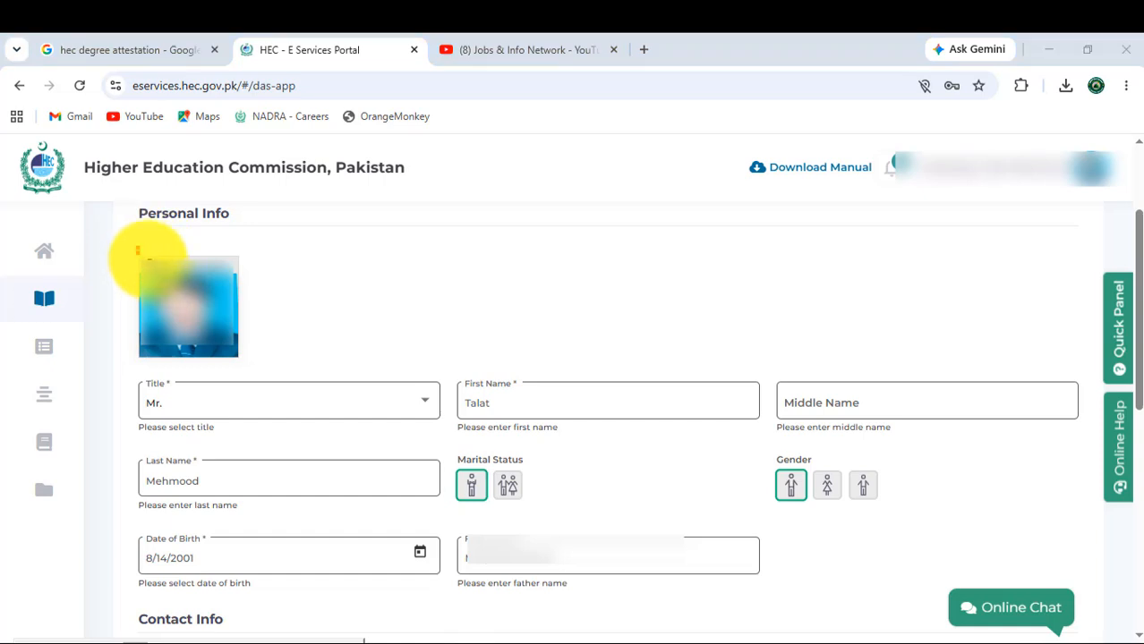
{"action": "left_click_drag", "start_coordinate": [137, 250], "coordinate": [238, 281]}
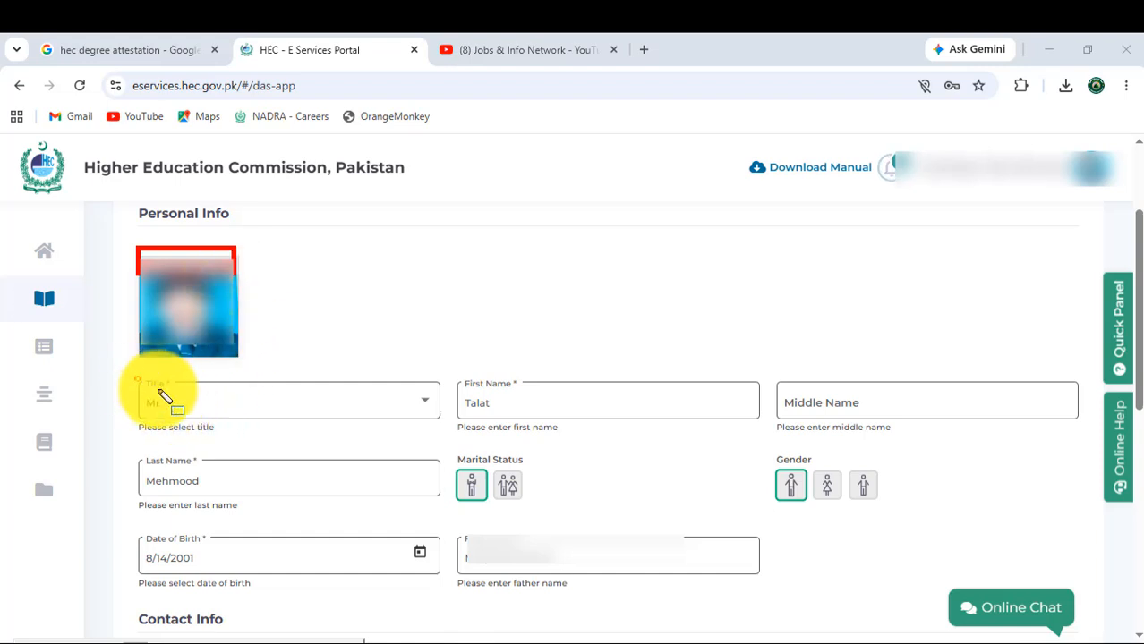
{"action": "mouse_move", "coordinate": [137, 379]}
{"action": "left_mouse_down"}
{"action": "mouse_move", "coordinate": [365, 425]}
{"action": "mouse_move", "coordinate": [447, 428]}
{"action": "left_mouse_up"}
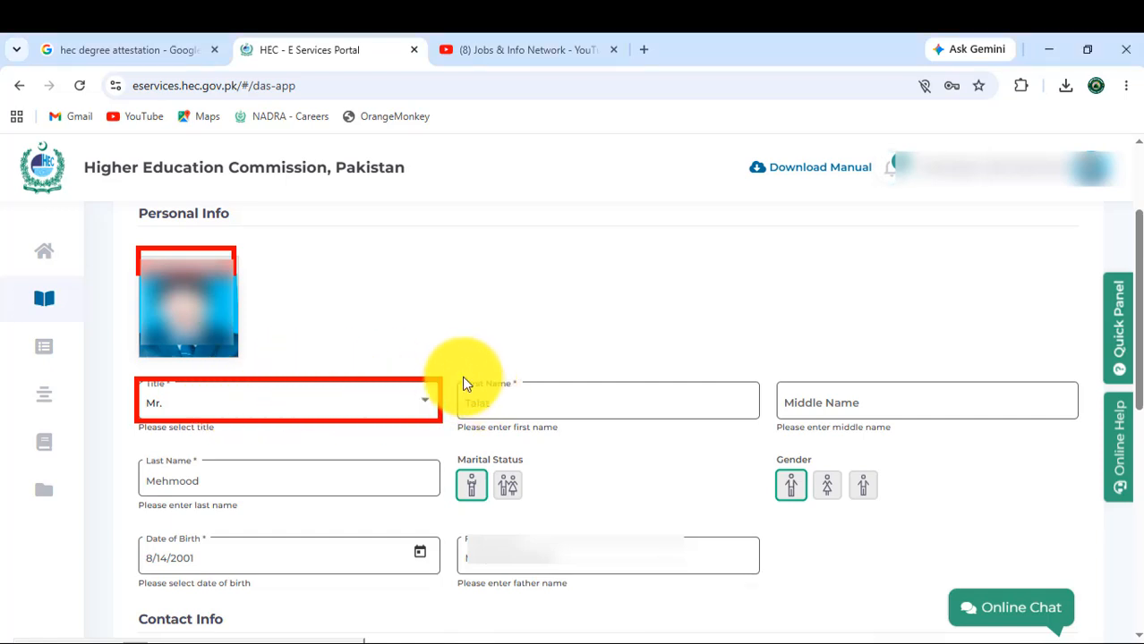
{"action": "left_click_drag", "start_coordinate": [457, 375], "coordinate": [595, 427]}
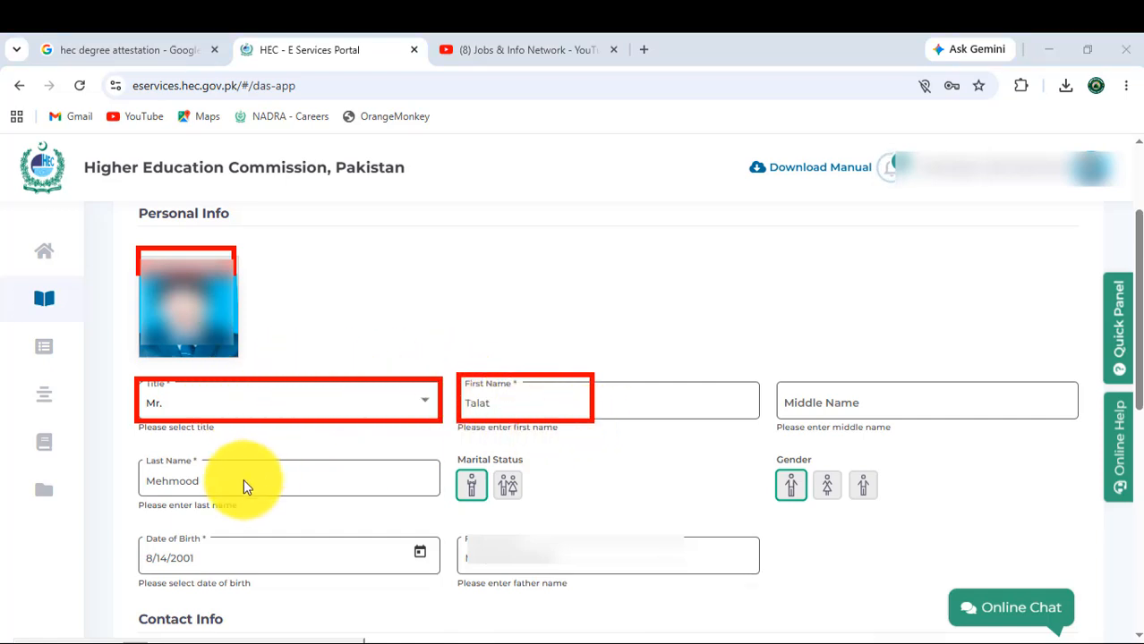
{"action": "mouse_move", "coordinate": [778, 380]}
{"action": "left_mouse_down"}
{"action": "mouse_move", "coordinate": [807, 408]}
{"action": "mouse_move", "coordinate": [909, 421]}
{"action": "left_mouse_up"}
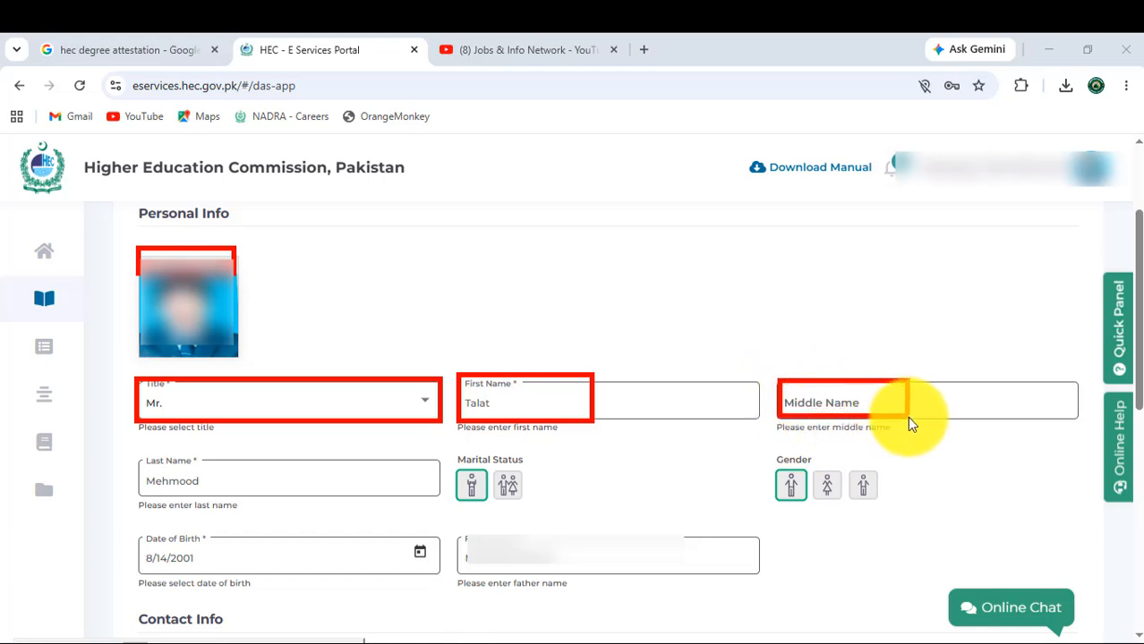
{"action": "mouse_move", "coordinate": [135, 452]}
{"action": "left_mouse_down"}
{"action": "mouse_move", "coordinate": [308, 492]}
{"action": "mouse_move", "coordinate": [285, 492]}
{"action": "left_mouse_up"}
{"action": "left_click_drag", "start_coordinate": [449, 454], "coordinate": [538, 509]}
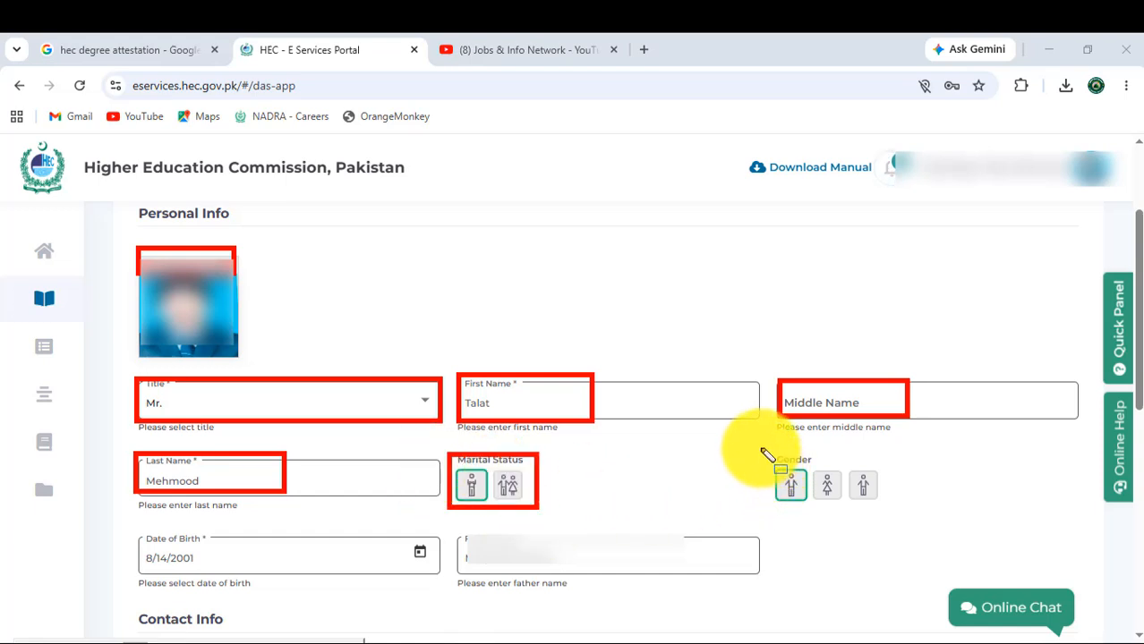
{"action": "mouse_move", "coordinate": [759, 447]}
{"action": "left_mouse_down"}
{"action": "mouse_move", "coordinate": [829, 497]}
{"action": "mouse_move", "coordinate": [900, 515]}
{"action": "left_mouse_up"}
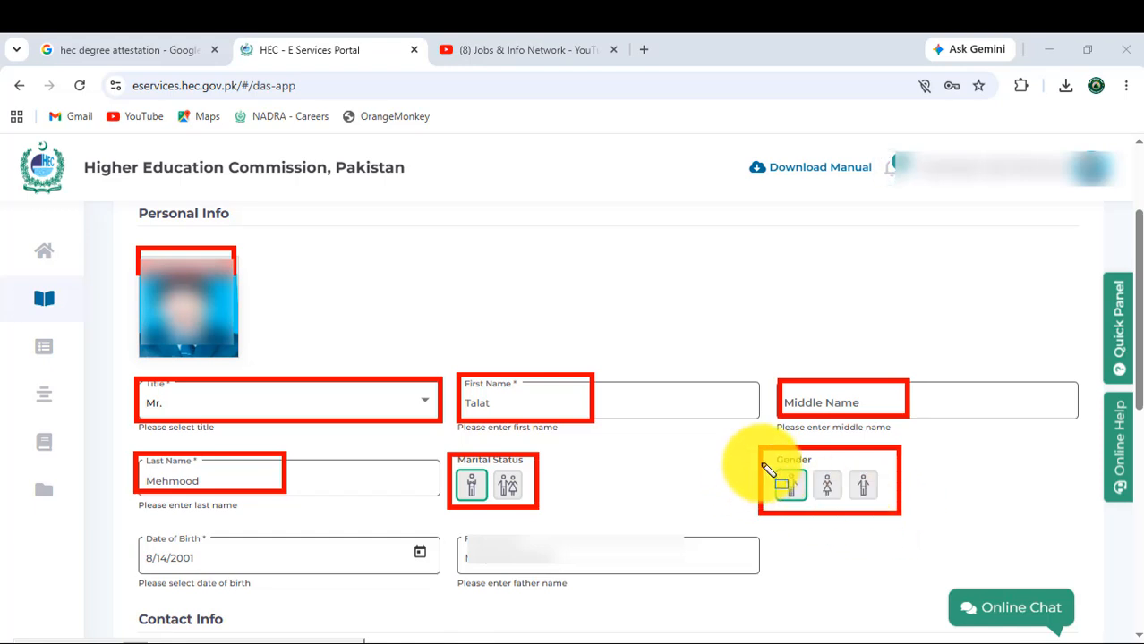
{"action": "mouse_move", "coordinate": [760, 463]}
{"action": "left_mouse_down"}
{"action": "mouse_move", "coordinate": [804, 497]}
{"action": "mouse_move", "coordinate": [837, 503]}
{"action": "left_mouse_up"}
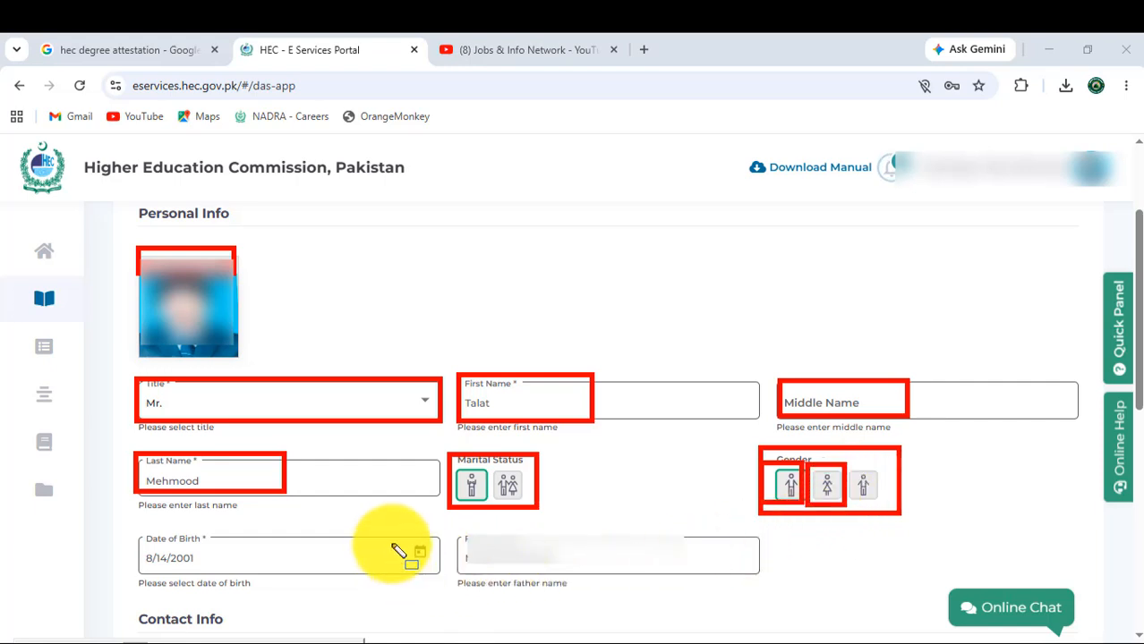
{"action": "left_click_drag", "start_coordinate": [393, 533], "coordinate": [434, 570]}
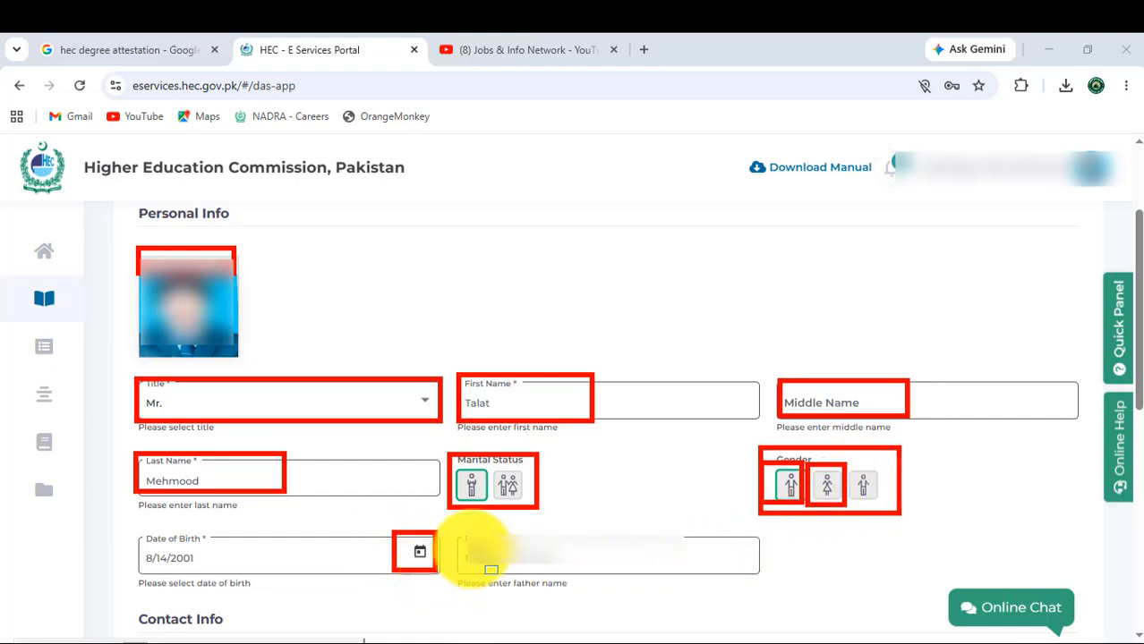
{"action": "mouse_move", "coordinate": [459, 532]}
{"action": "left_mouse_down"}
{"action": "mouse_move", "coordinate": [542, 601]}
{"action": "mouse_move", "coordinate": [668, 598]}
{"action": "mouse_move", "coordinate": [669, 576]}
{"action": "left_mouse_up"}
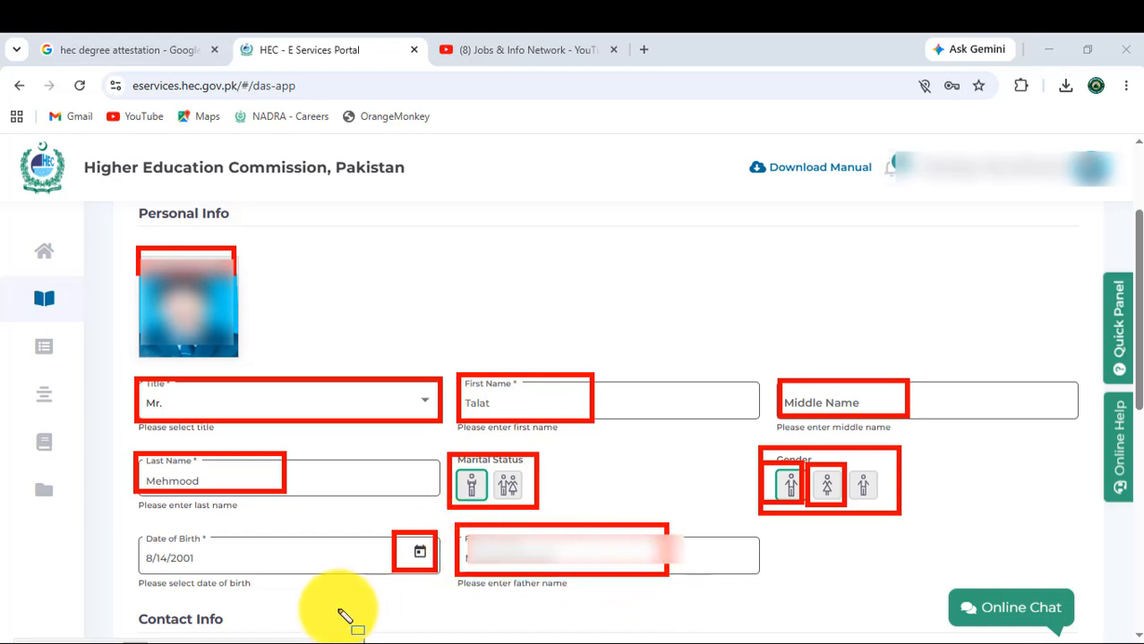
{"action": "left_click", "coordinate": [246, 643]}
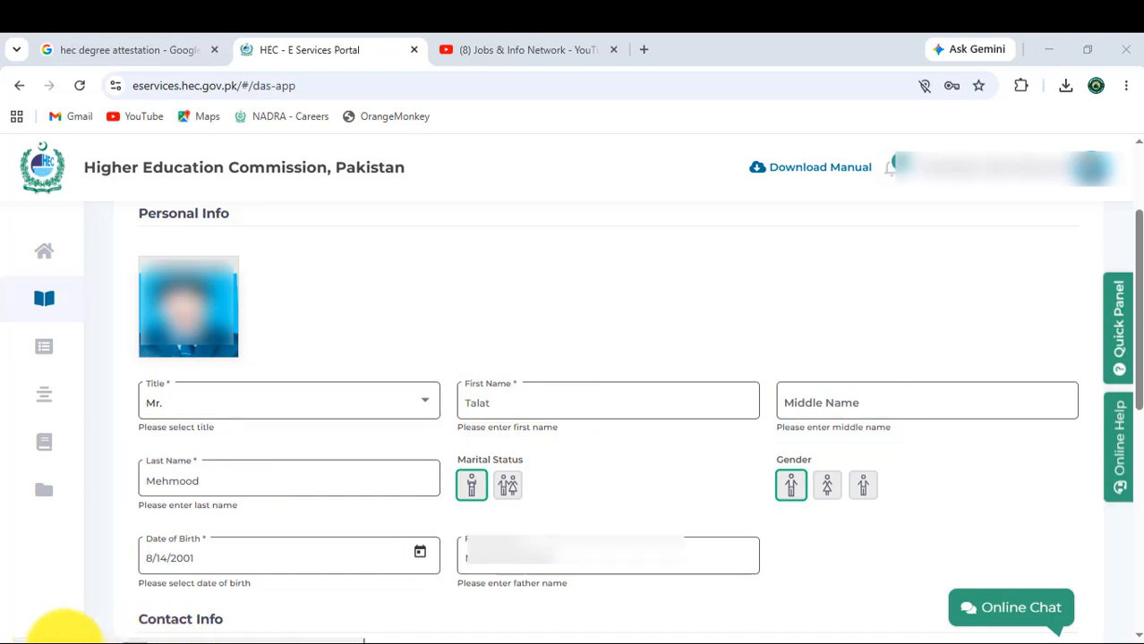
- Review the Contact Info section's mailing address, country, city, district and postal code fields
{"action": "scroll", "coordinate": [376, 404], "scroll_direction": "down", "scroll_amount": 4}
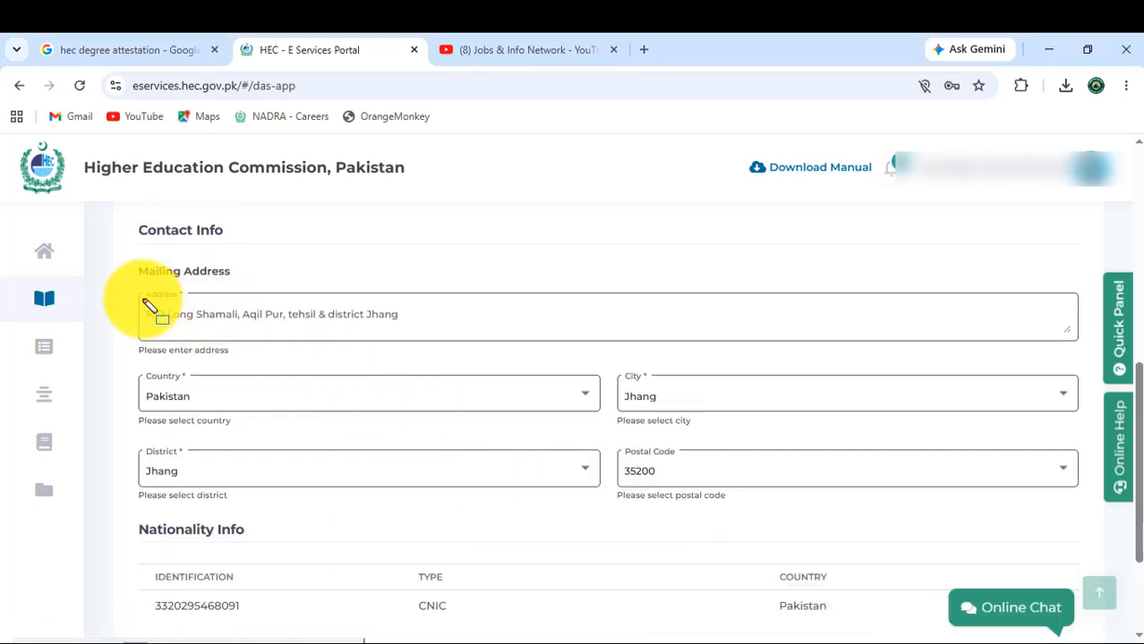
{"action": "left_click_drag", "start_coordinate": [134, 290], "coordinate": [480, 341]}
{"action": "left_click_drag", "start_coordinate": [134, 365], "coordinate": [599, 417]}
{"action": "left_click_drag", "start_coordinate": [609, 366], "coordinate": [1081, 417]}
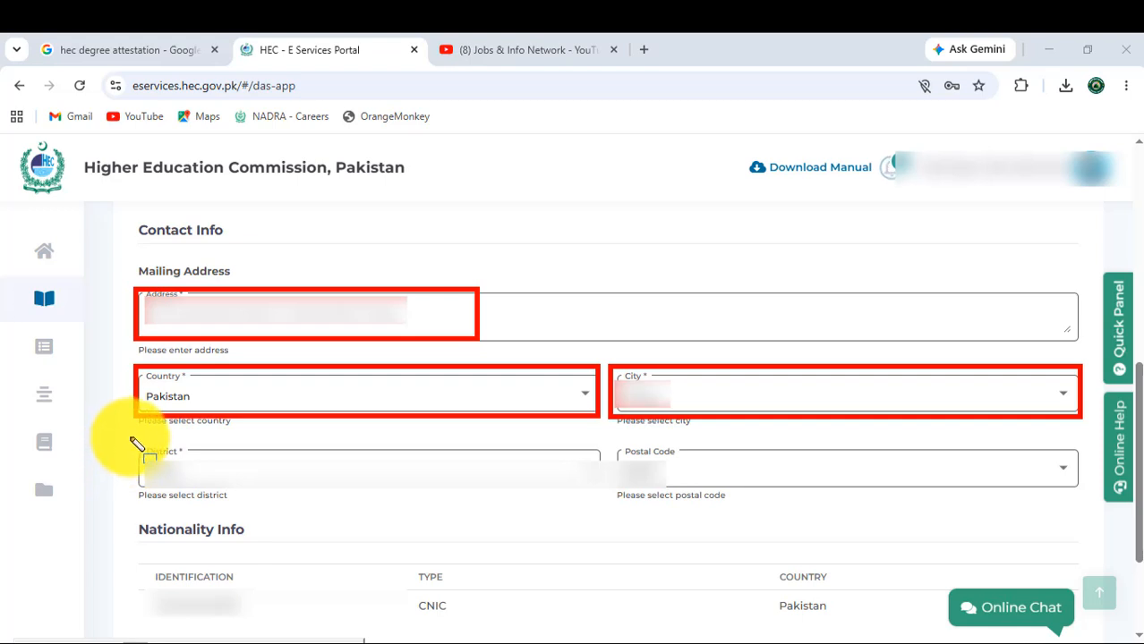
{"action": "mouse_move", "coordinate": [131, 440]}
{"action": "left_mouse_down"}
{"action": "mouse_move", "coordinate": [454, 493]}
{"action": "mouse_move", "coordinate": [627, 502]}
{"action": "mouse_move", "coordinate": [607, 495]}
{"action": "left_mouse_up"}
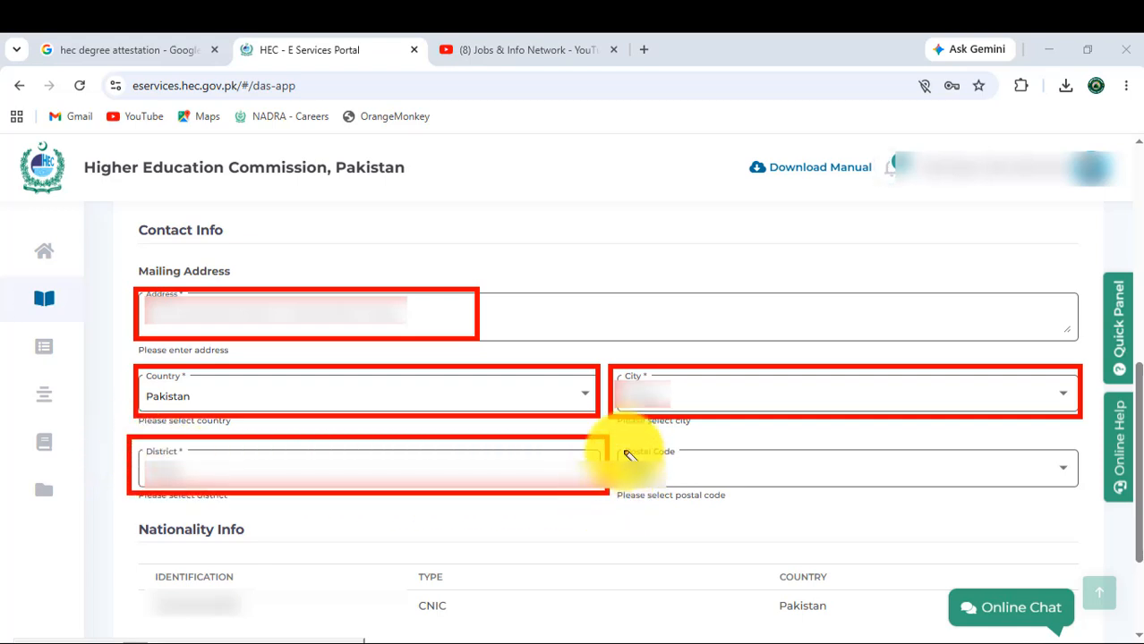
{"action": "mouse_move", "coordinate": [614, 442]}
{"action": "left_mouse_down"}
{"action": "mouse_move", "coordinate": [979, 503]}
{"action": "mouse_move", "coordinate": [1105, 493]}
{"action": "mouse_move", "coordinate": [1091, 500]}
{"action": "left_mouse_up"}
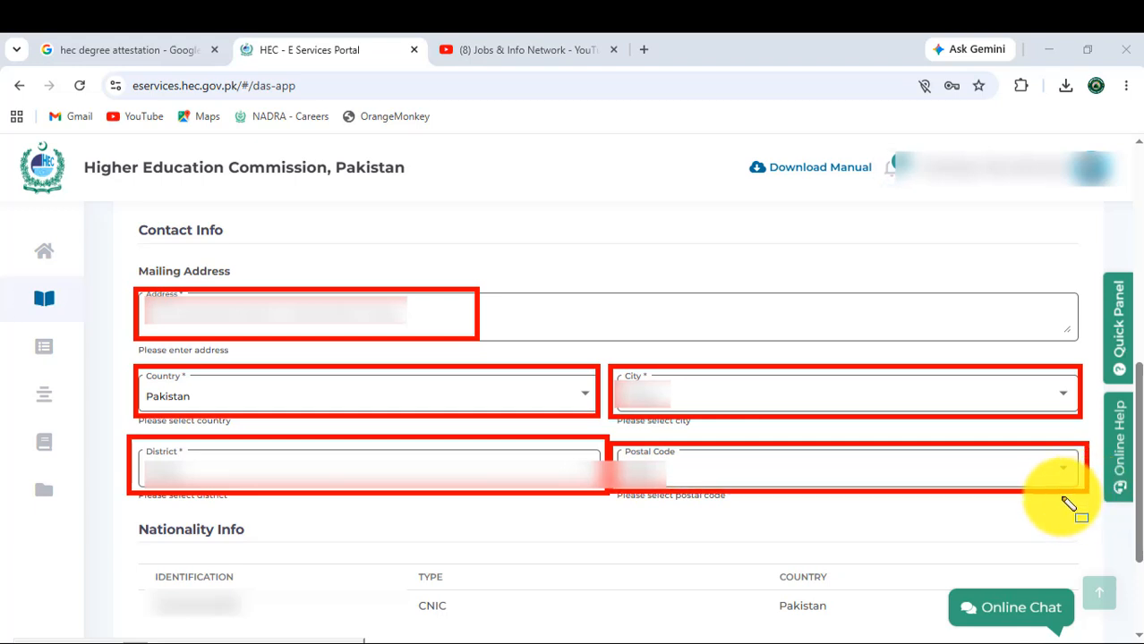
{"action": "key", "text": "Escape"}
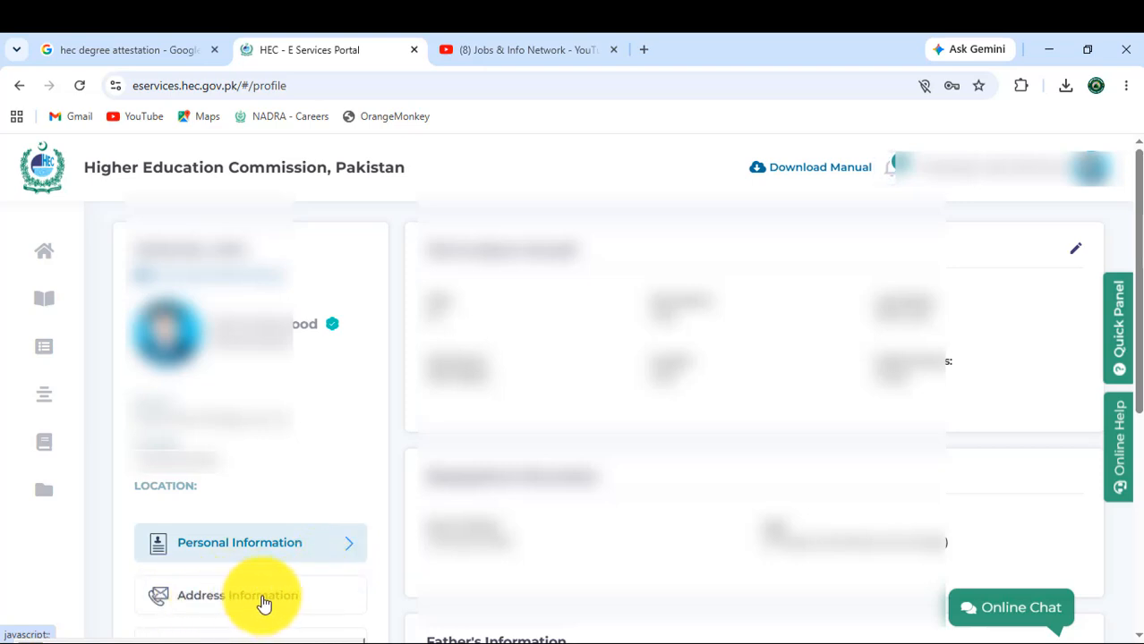
- Open the profile's address information and look through the saved addresses
{"action": "left_click", "coordinate": [220, 604]}
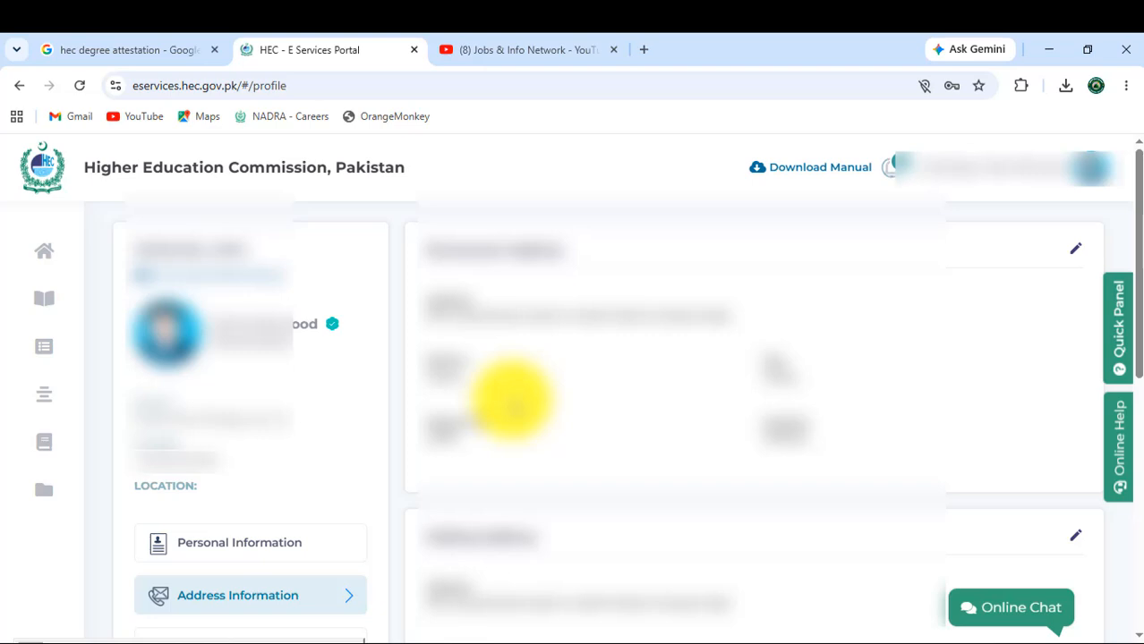
{"action": "scroll", "coordinate": [511, 403], "scroll_direction": "down", "scroll_amount": 5}
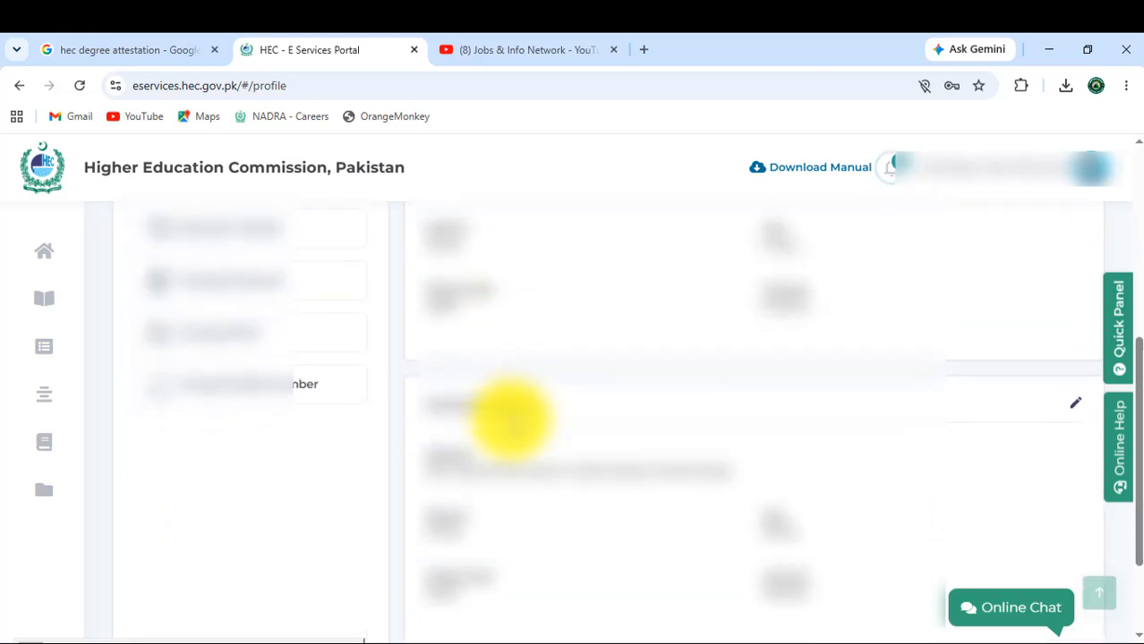
{"action": "scroll", "coordinate": [512, 419], "scroll_direction": "up", "scroll_amount": 5}
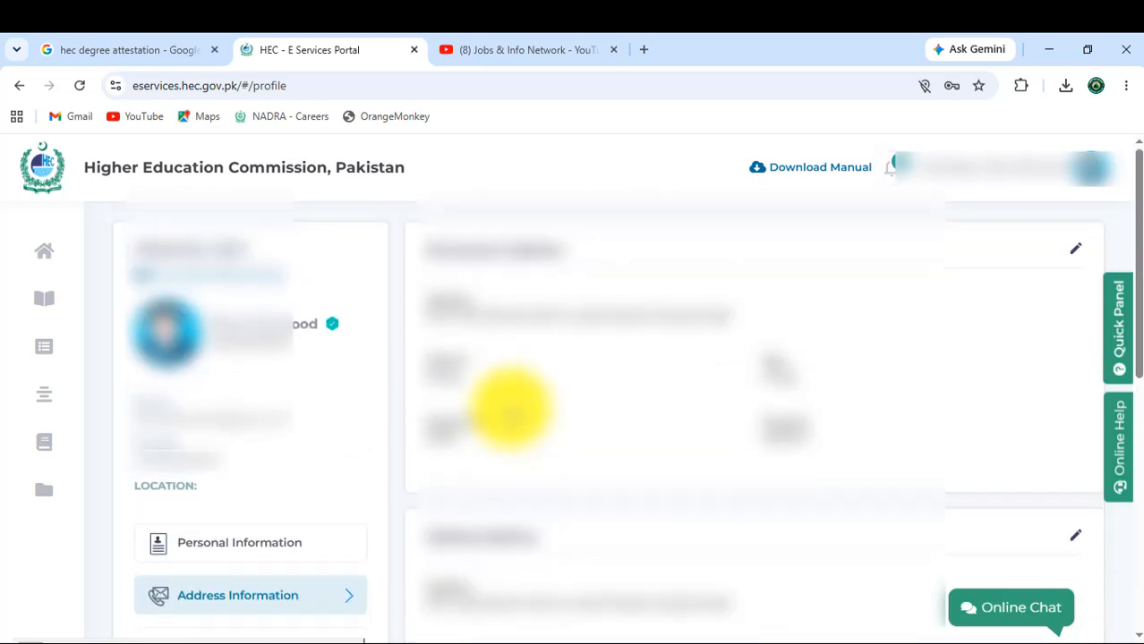
- Start a new entry in the profile's education details with qualification level Secondary School Certificate / Matriculation / O - level
{"action": "scroll", "coordinate": [511, 411], "scroll_direction": "down", "scroll_amount": 2}
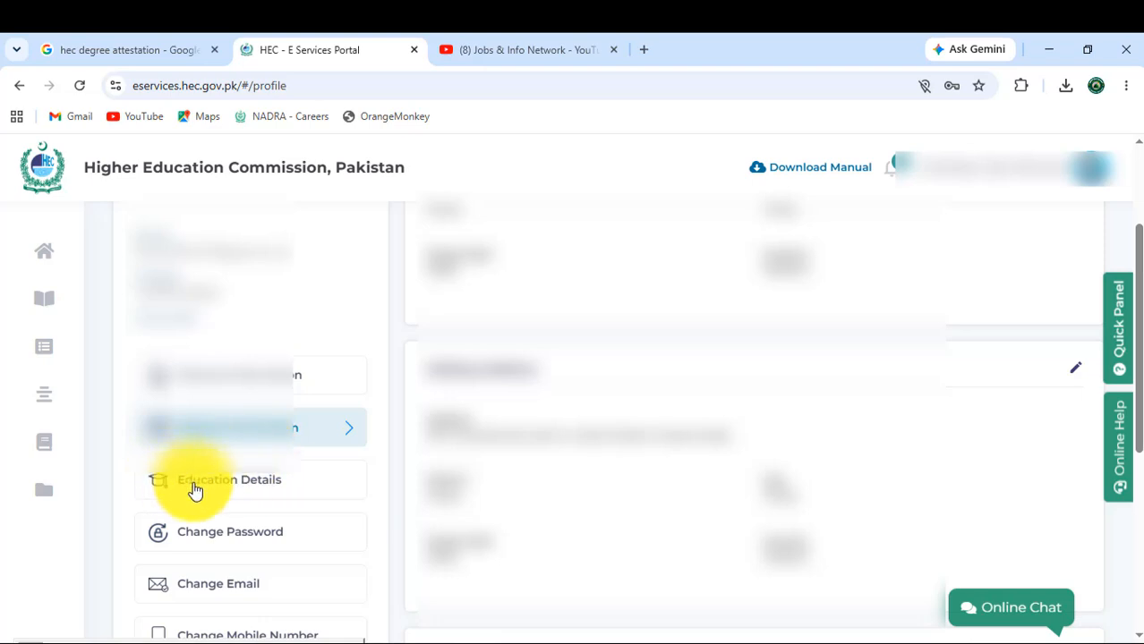
{"action": "left_click", "coordinate": [224, 492]}
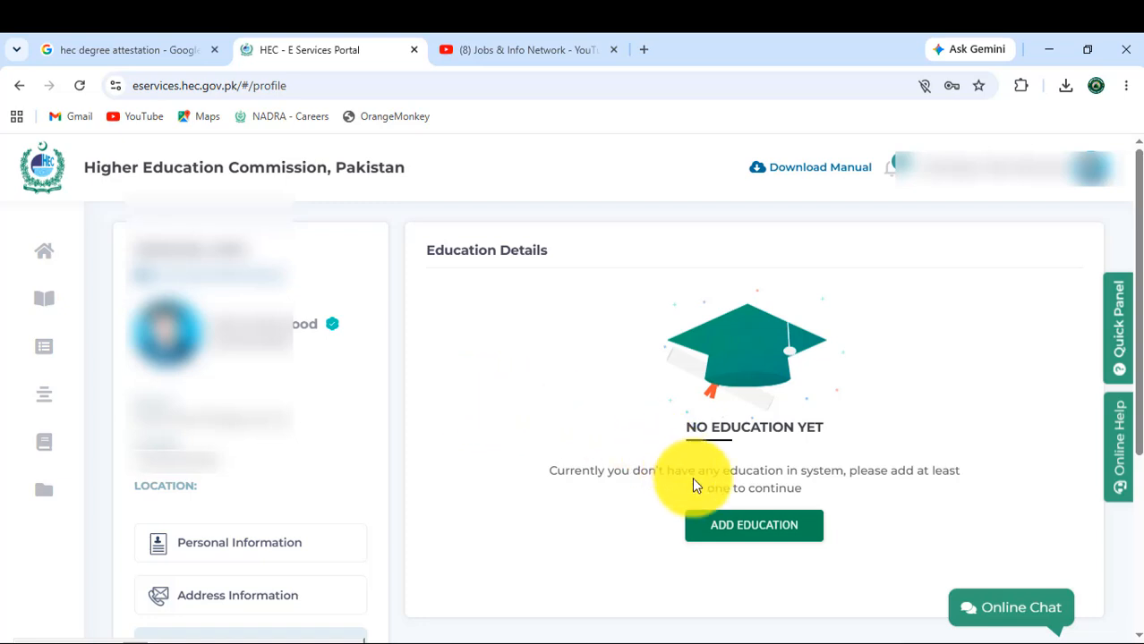
{"action": "left_click", "coordinate": [810, 536]}
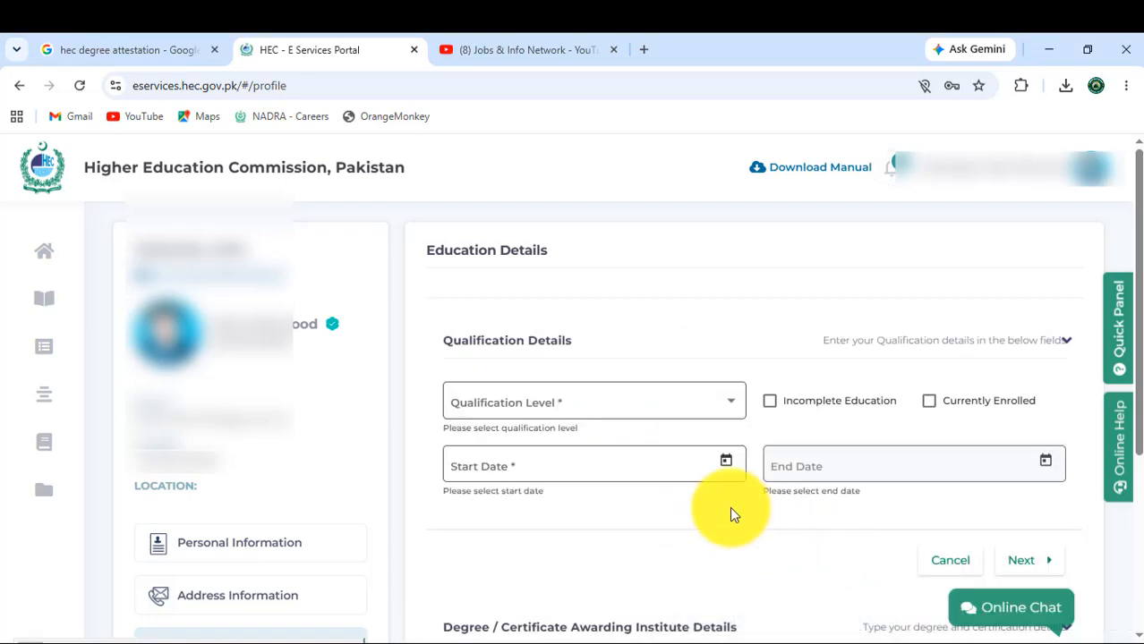
{"action": "left_click", "coordinate": [633, 403]}
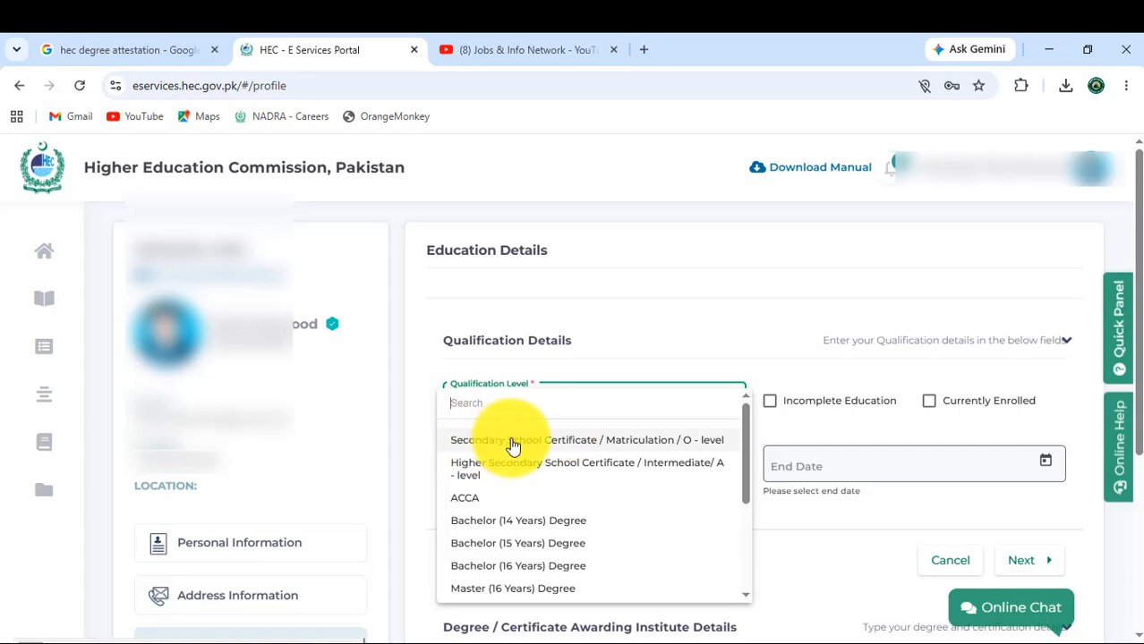
{"action": "left_click", "coordinate": [558, 441]}
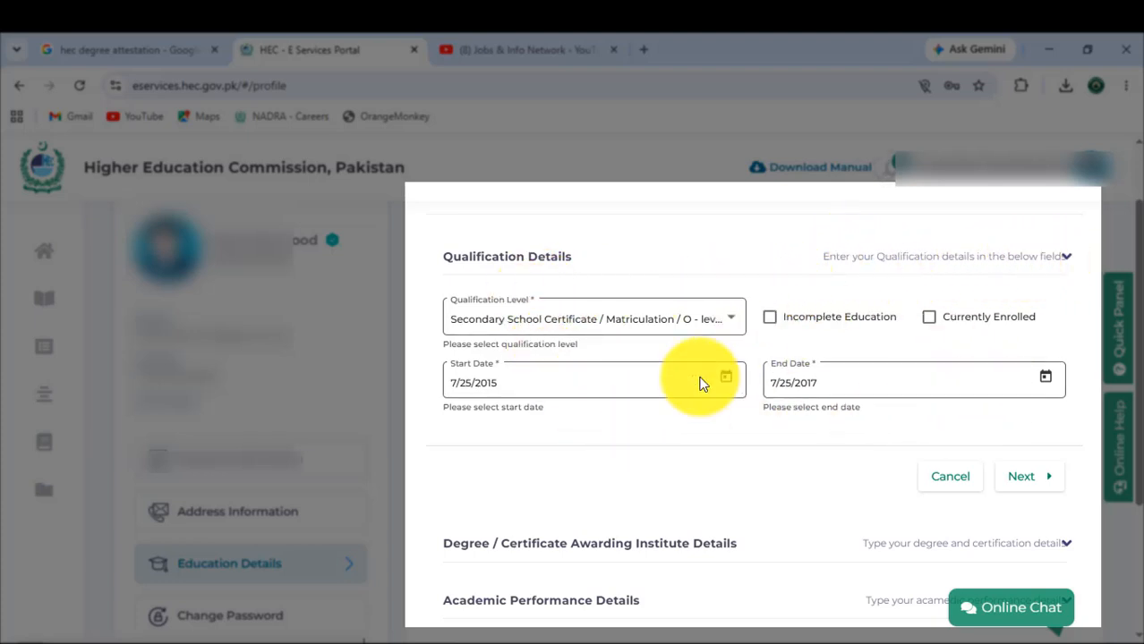
- Look through the education form's awarding institute, qualification and academic performance sections to see which details each requires
{"action": "scroll", "coordinate": [689, 417], "scroll_direction": "down", "scroll_amount": 1}
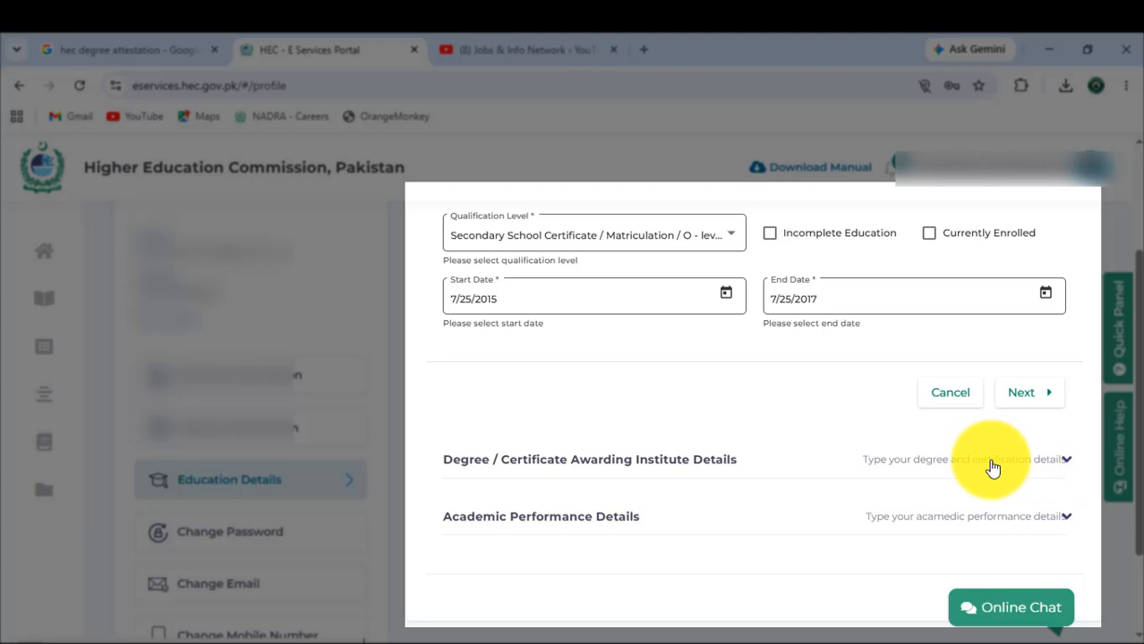
{"action": "left_click", "coordinate": [1047, 463]}
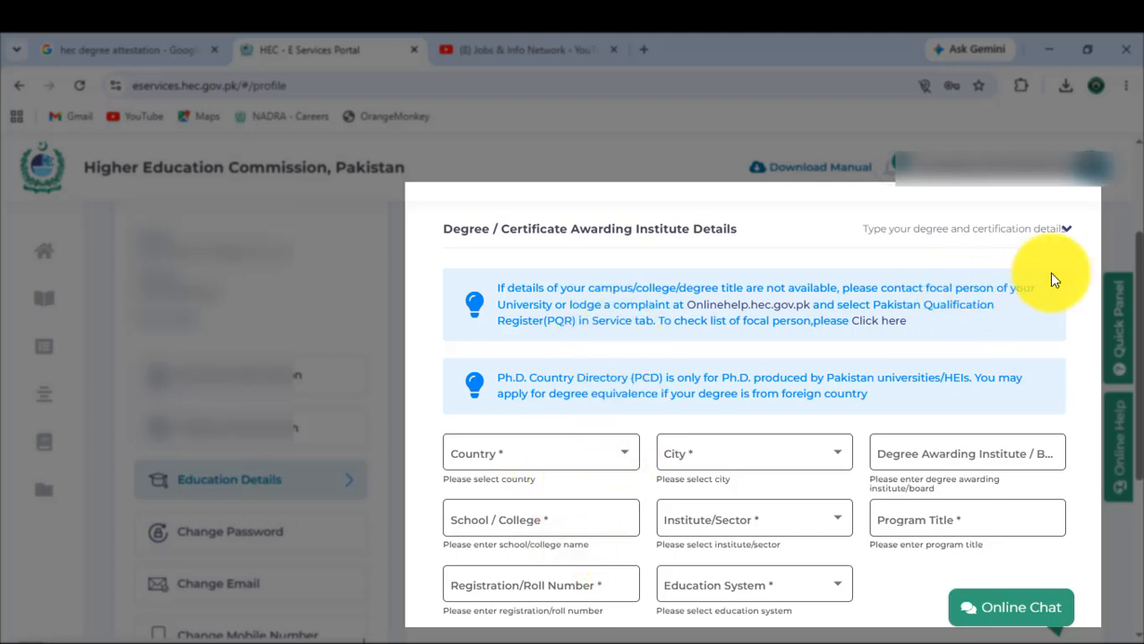
{"action": "left_click", "coordinate": [1069, 231]}
{"action": "scroll", "coordinate": [917, 394], "scroll_direction": "up", "scroll_amount": 2}
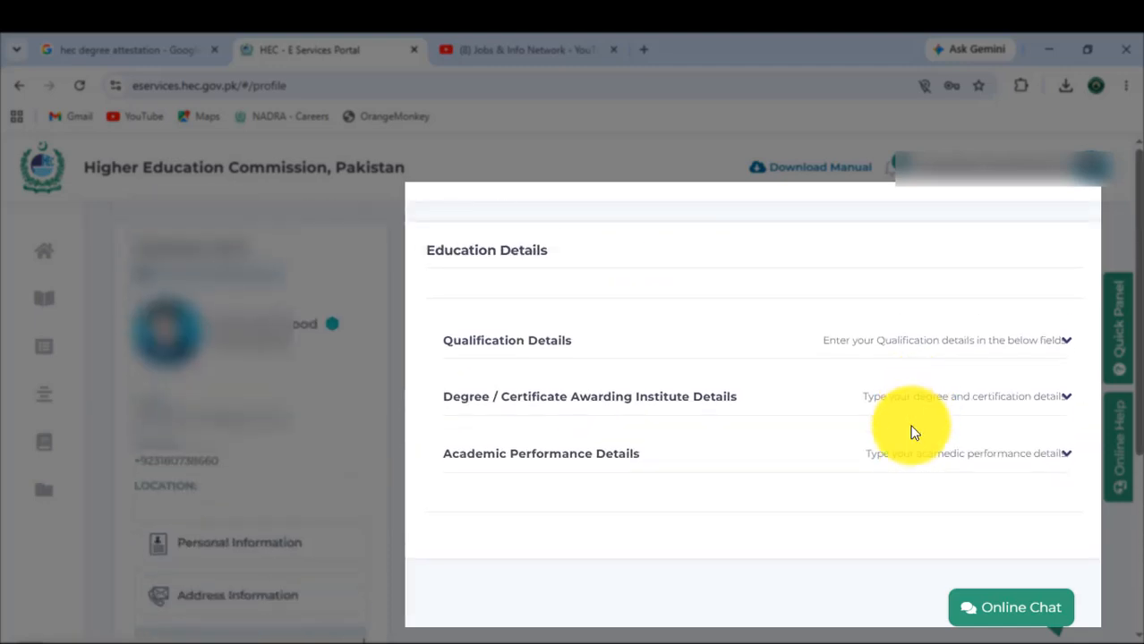
{"action": "left_click", "coordinate": [982, 340]}
{"action": "scroll", "coordinate": [811, 402], "scroll_direction": "down", "scroll_amount": 2}
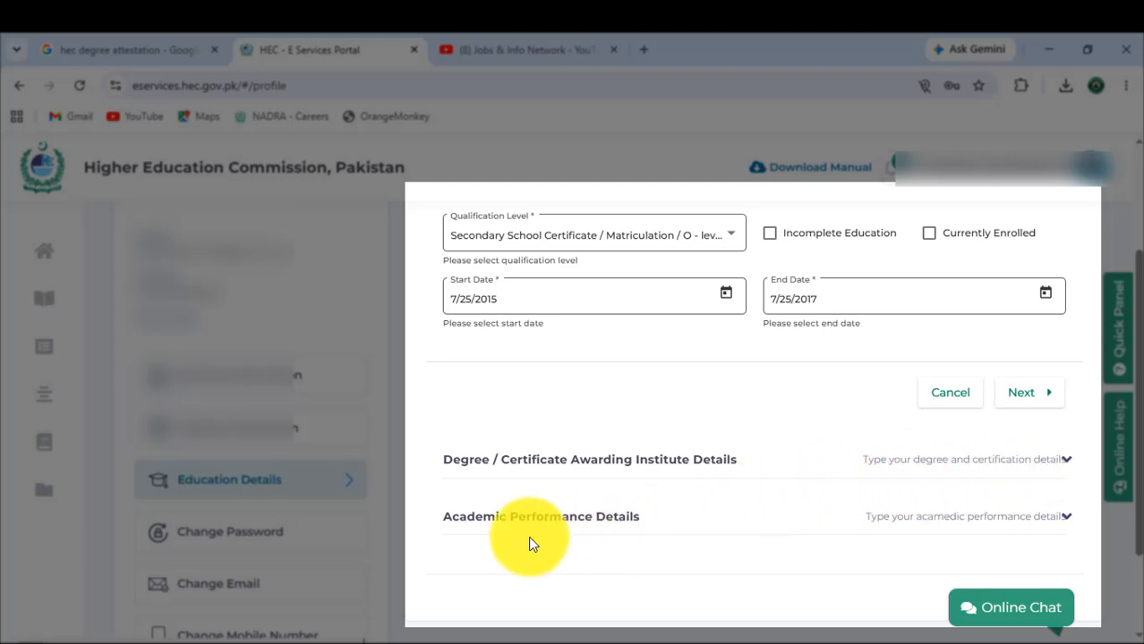
{"action": "left_click", "coordinate": [913, 535]}
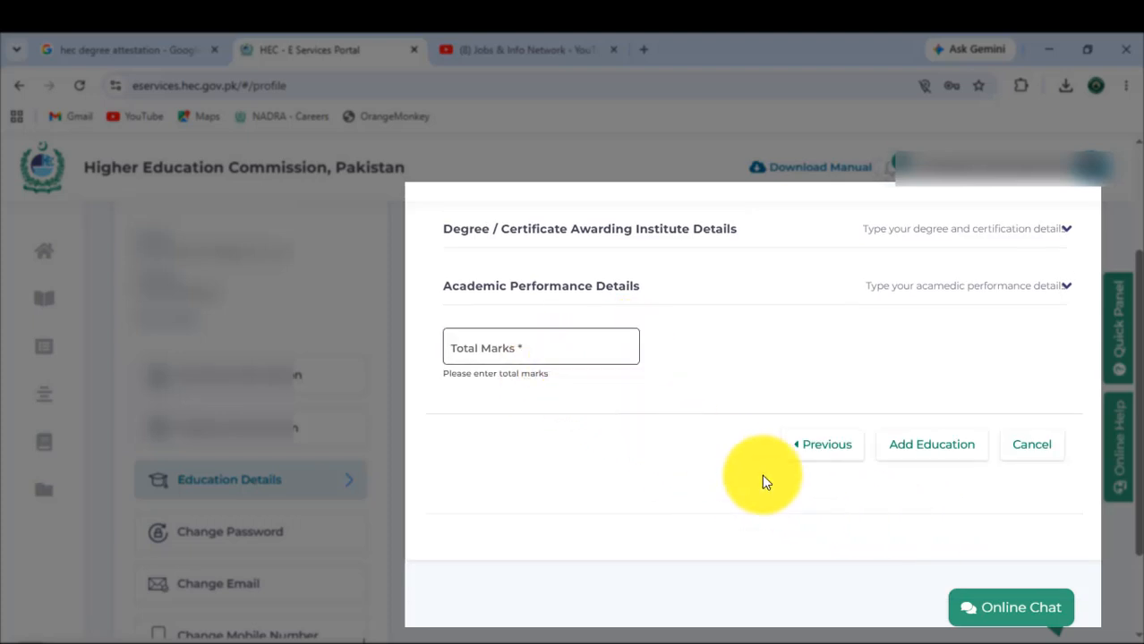
{"action": "left_click", "coordinate": [917, 453]}
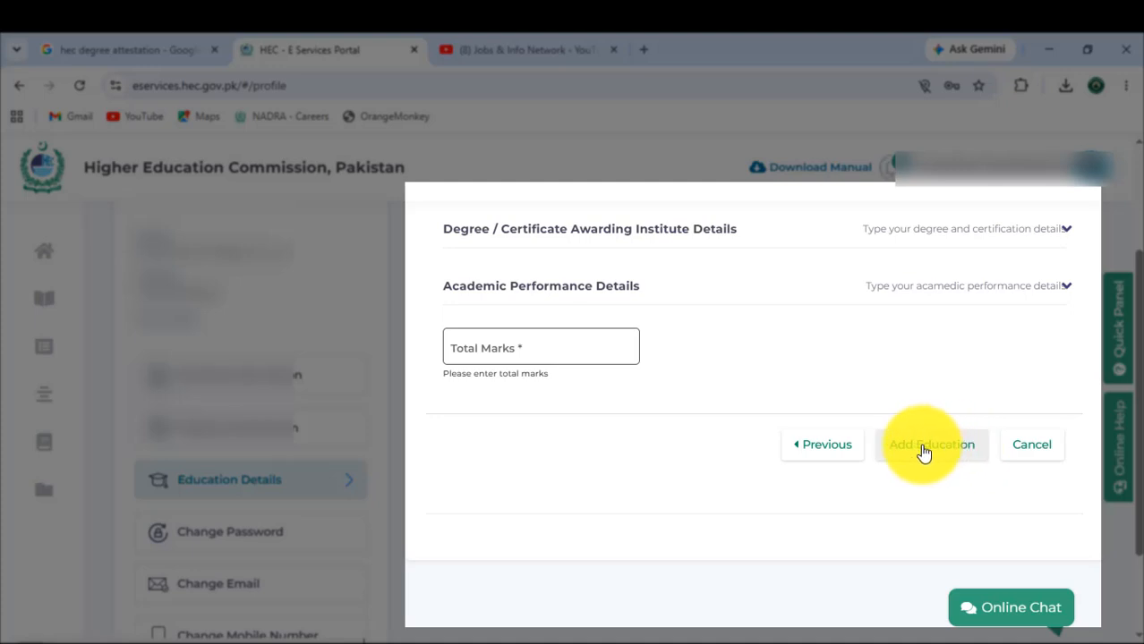
- Set the country to Pakistan in the Degree / Certificate Awarding Institute Details
{"action": "scroll", "coordinate": [945, 409], "scroll_direction": "up", "scroll_amount": 1}
{"action": "left_click", "coordinate": [985, 314]}
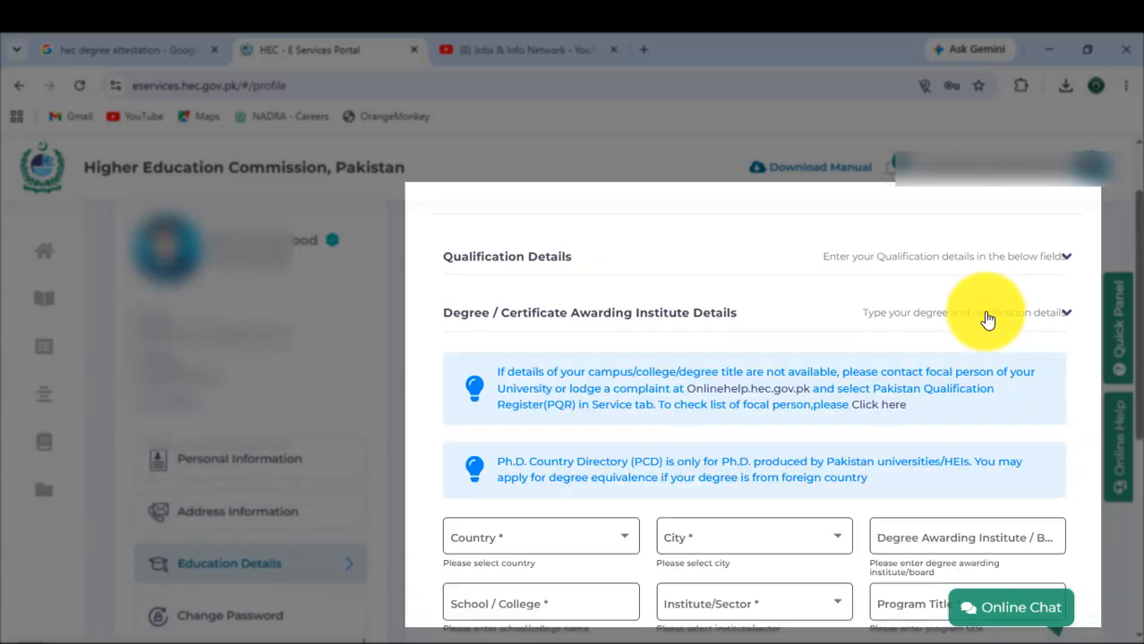
{"action": "scroll", "coordinate": [616, 423], "scroll_direction": "down", "scroll_amount": 2}
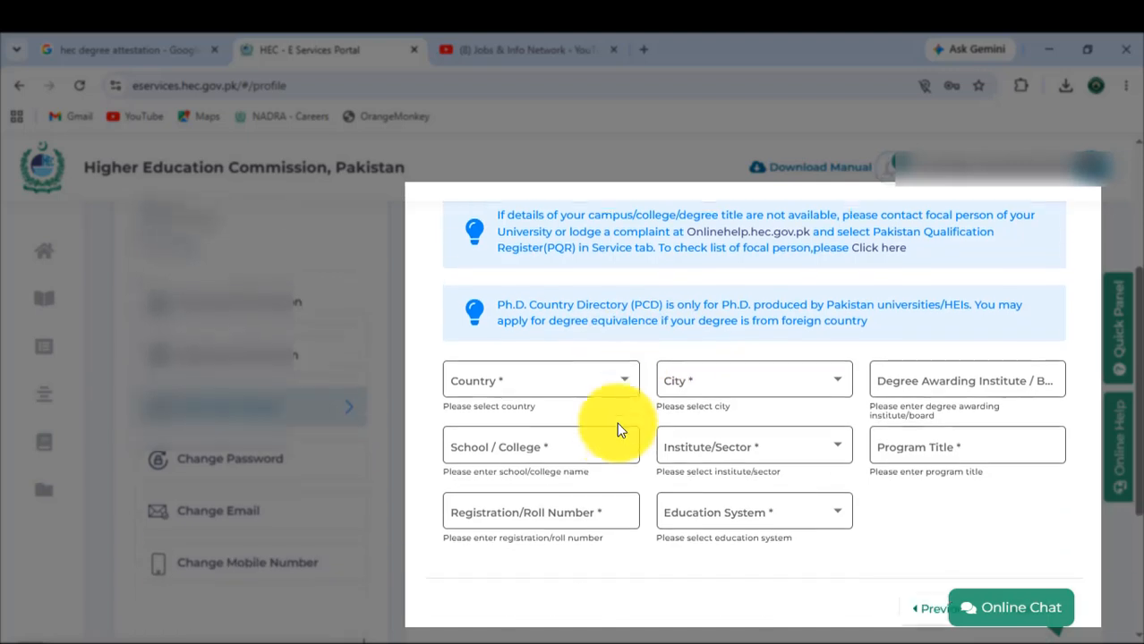
{"action": "left_click", "coordinate": [520, 376]}
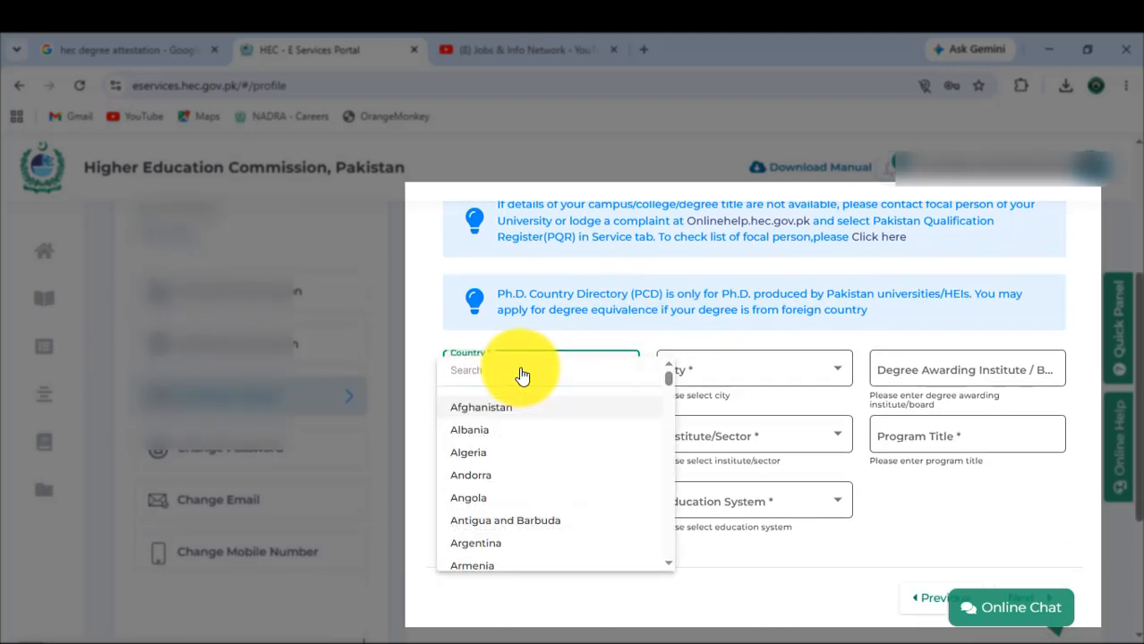
{"action": "type", "text": "pa"}
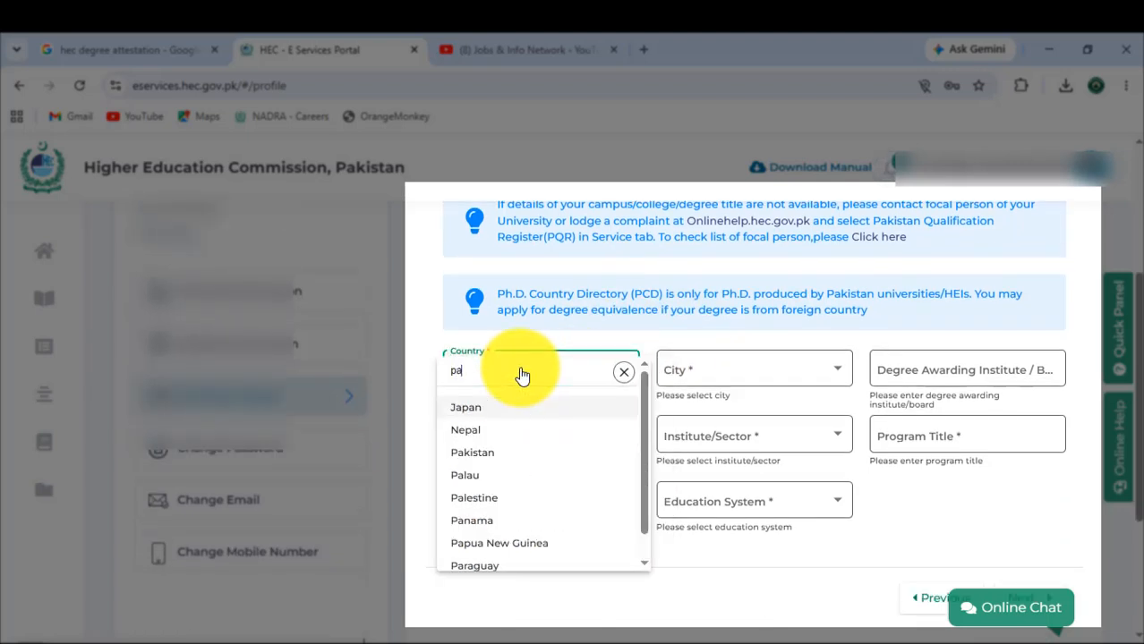
{"action": "type", "text": "k"}
{"action": "key", "text": "Return"}
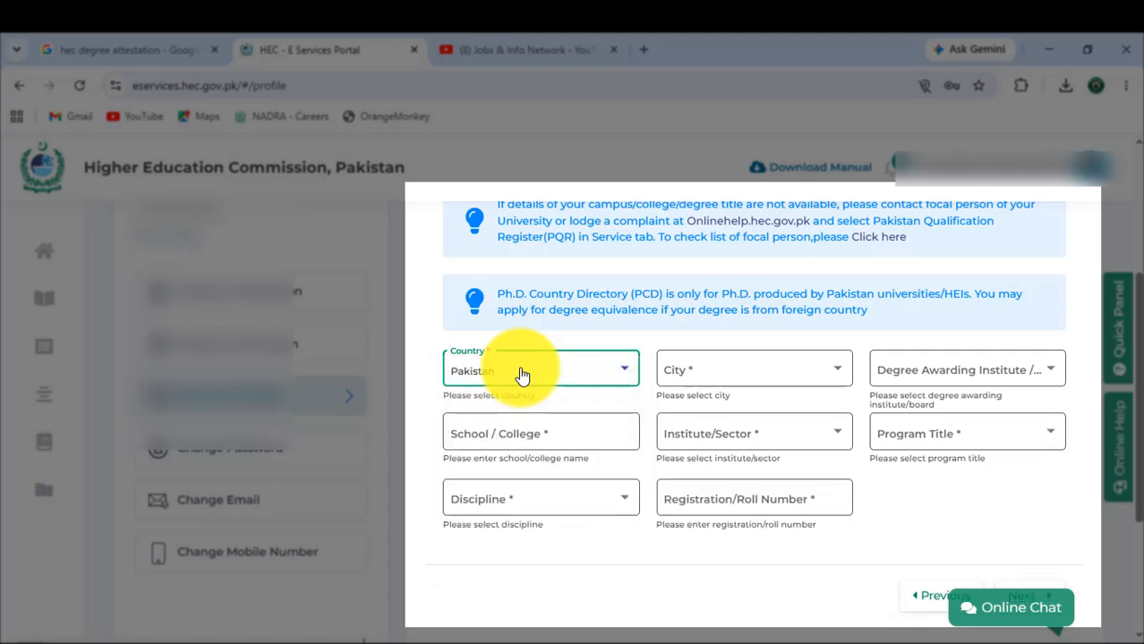
- Set the awarding institute's city to Jhang and its degree awarding institute / board to BISE Faisalabad
{"action": "left_click", "coordinate": [748, 382]}
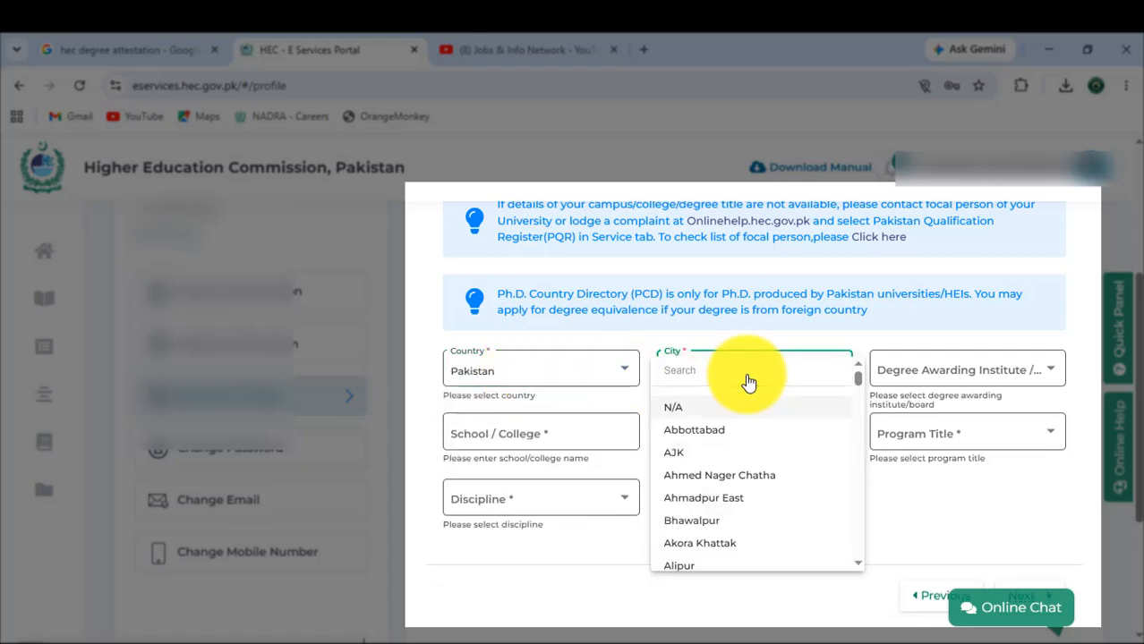
{"action": "type", "text": "jha"}
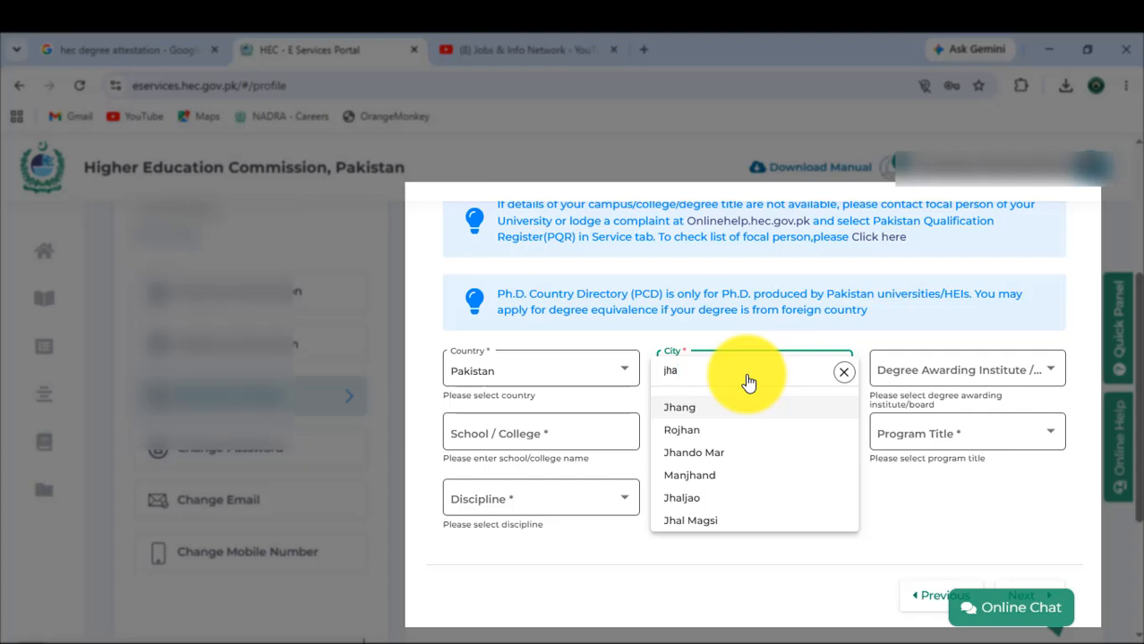
{"action": "left_click", "coordinate": [745, 409]}
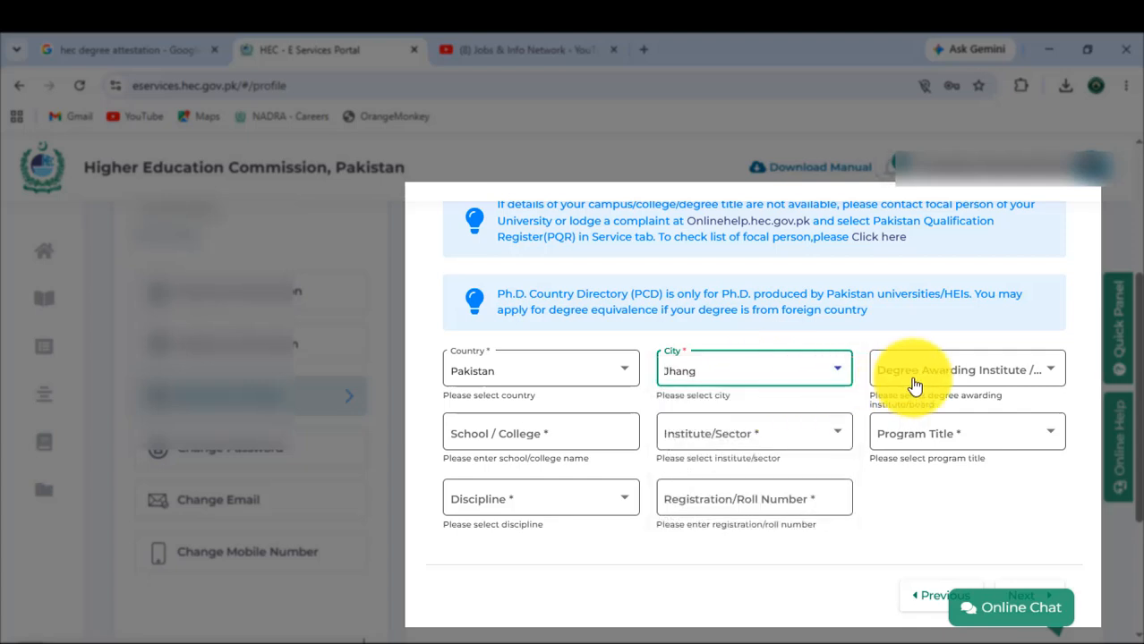
{"action": "left_click", "coordinate": [1026, 374]}
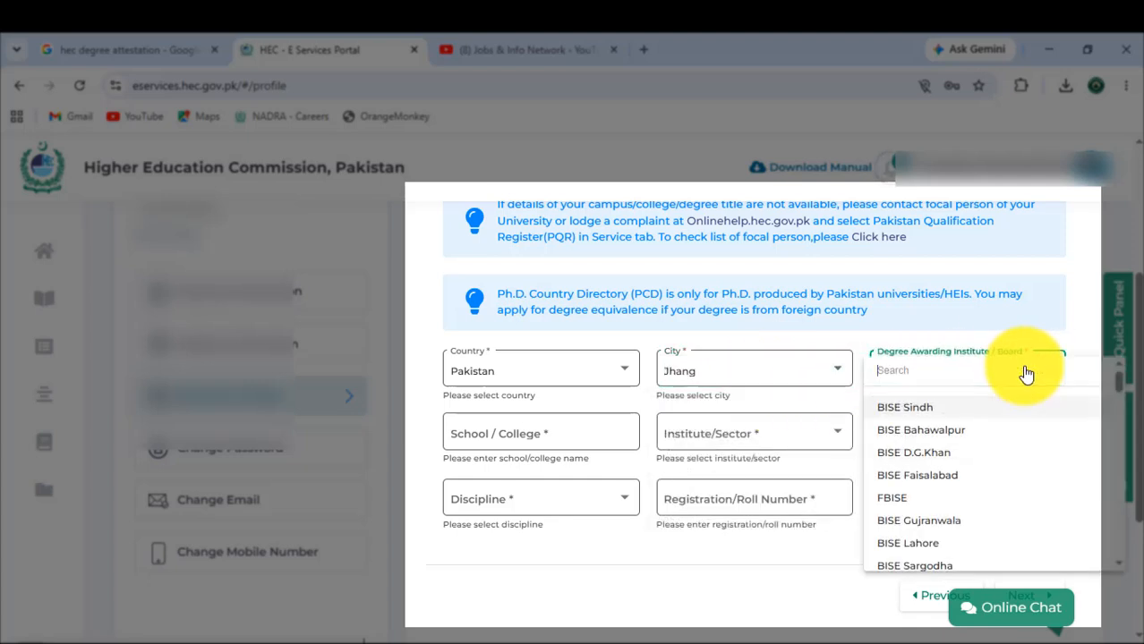
{"action": "left_click", "coordinate": [949, 476]}
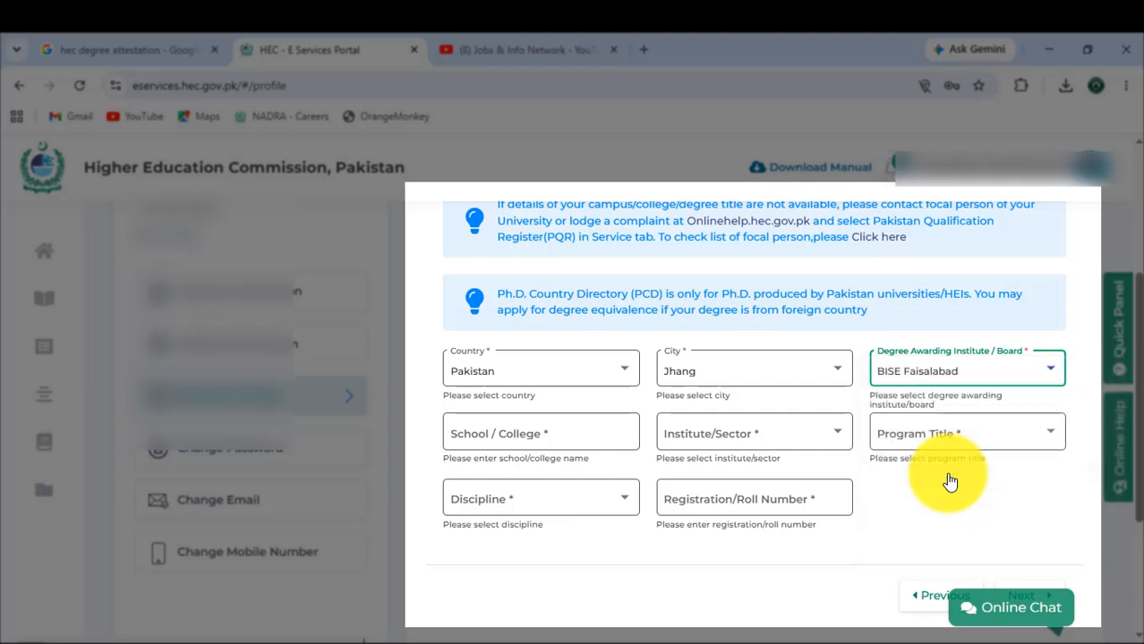
{"action": "key", "text": "ctrl+alt+d"}
{"action": "mouse_move", "coordinate": [442, 414]}
{"action": "left_mouse_down"}
{"action": "mouse_move", "coordinate": [491, 450]}
{"action": "mouse_move", "coordinate": [603, 452]}
{"action": "left_mouse_up"}
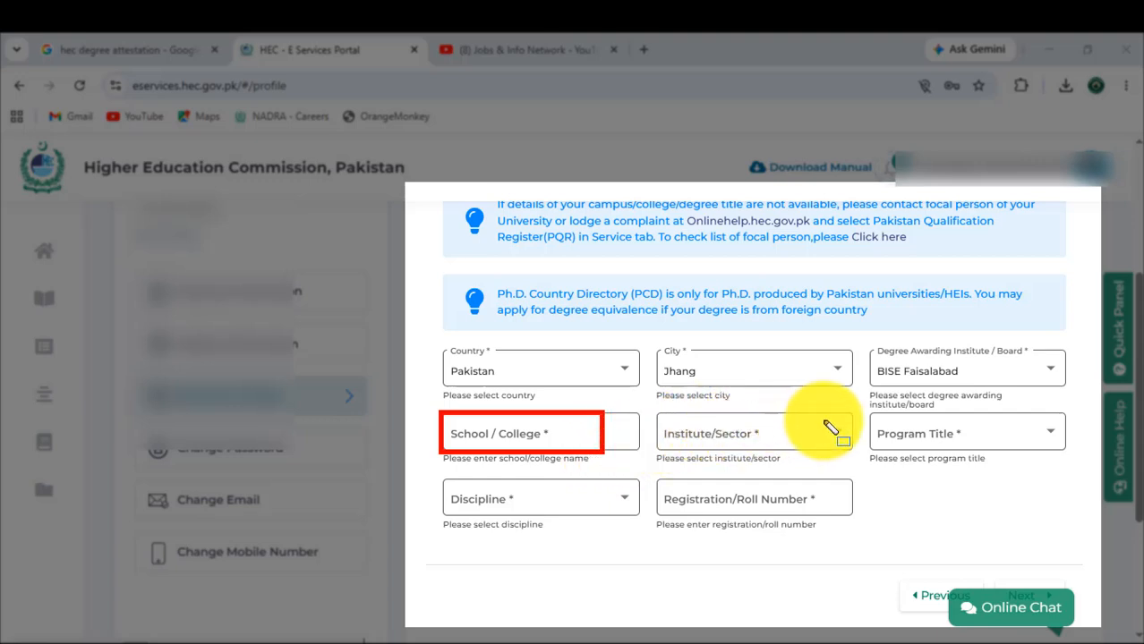
{"action": "left_click_drag", "start_coordinate": [818, 414], "coordinate": [854, 446]}
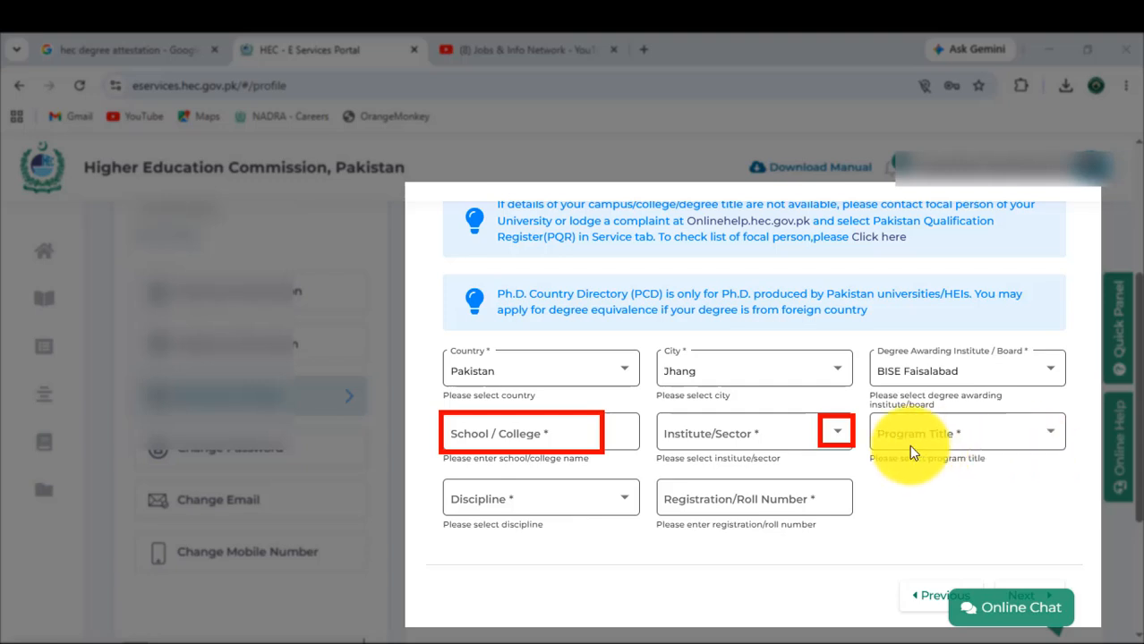
{"action": "left_click_drag", "start_coordinate": [1033, 419], "coordinate": [1070, 455]}
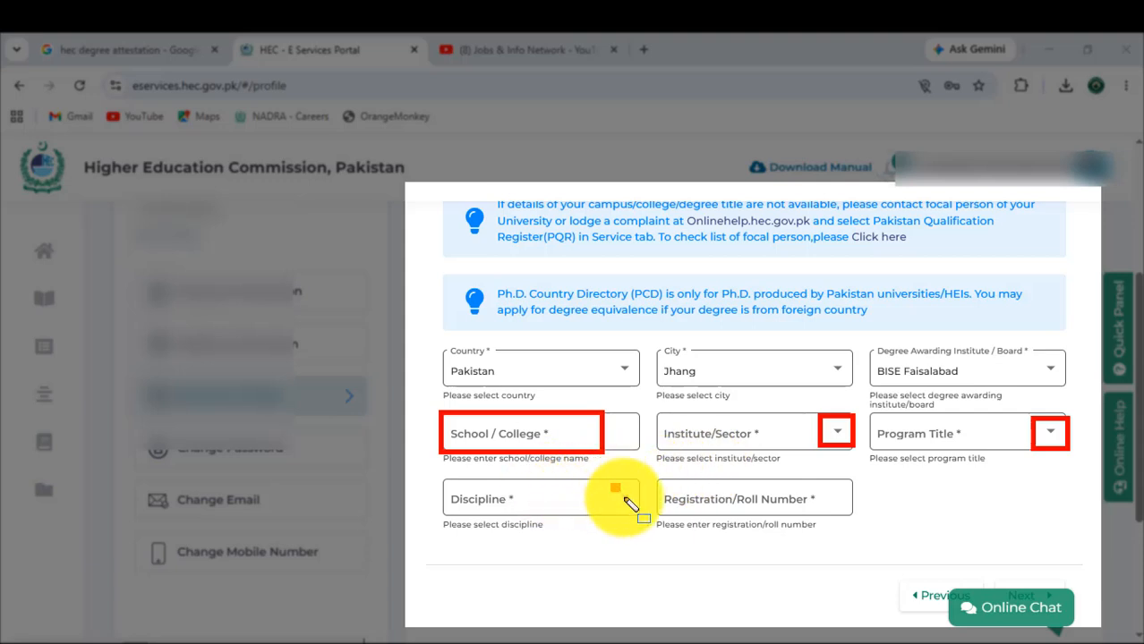
{"action": "mouse_move", "coordinate": [625, 499]}
{"action": "left_mouse_down"}
{"action": "mouse_move", "coordinate": [637, 512]}
{"action": "mouse_move", "coordinate": [851, 521]}
{"action": "left_mouse_up"}
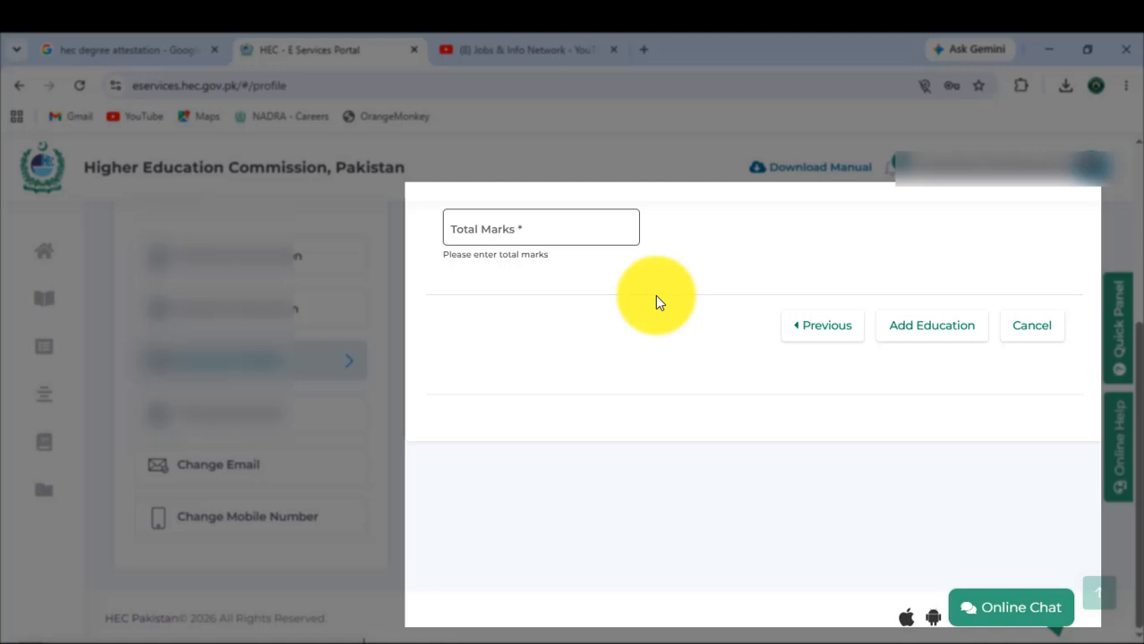
- Enter 1100 total marks and 1033 obtained marks, then add the matriculation entry to the education details
{"action": "left_click", "coordinate": [539, 230]}
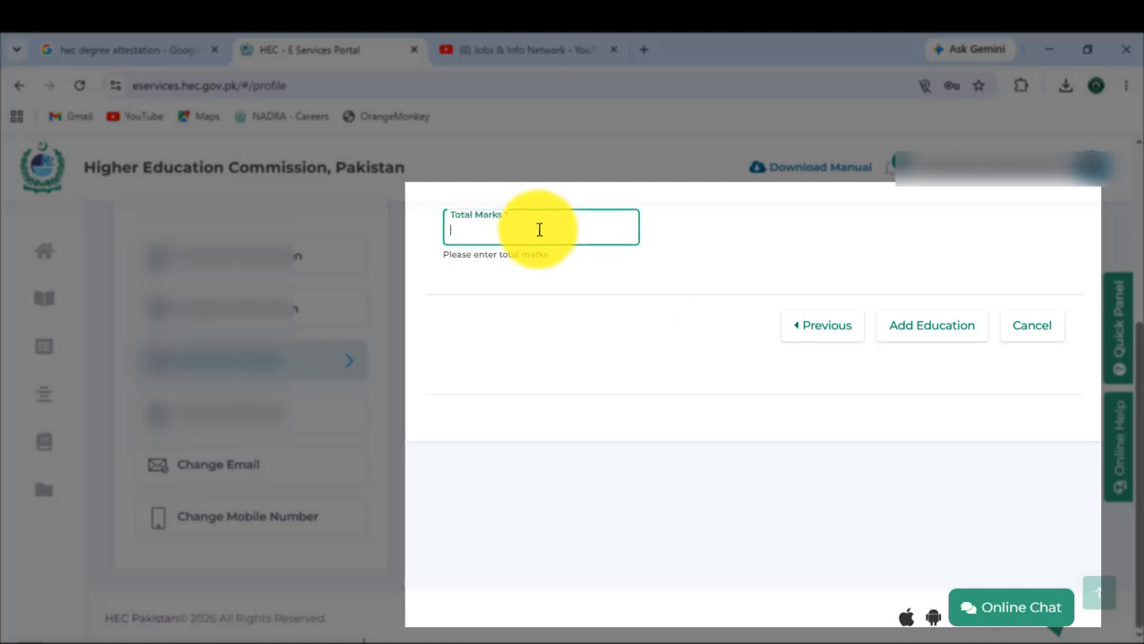
{"action": "type", "text": "1100"}
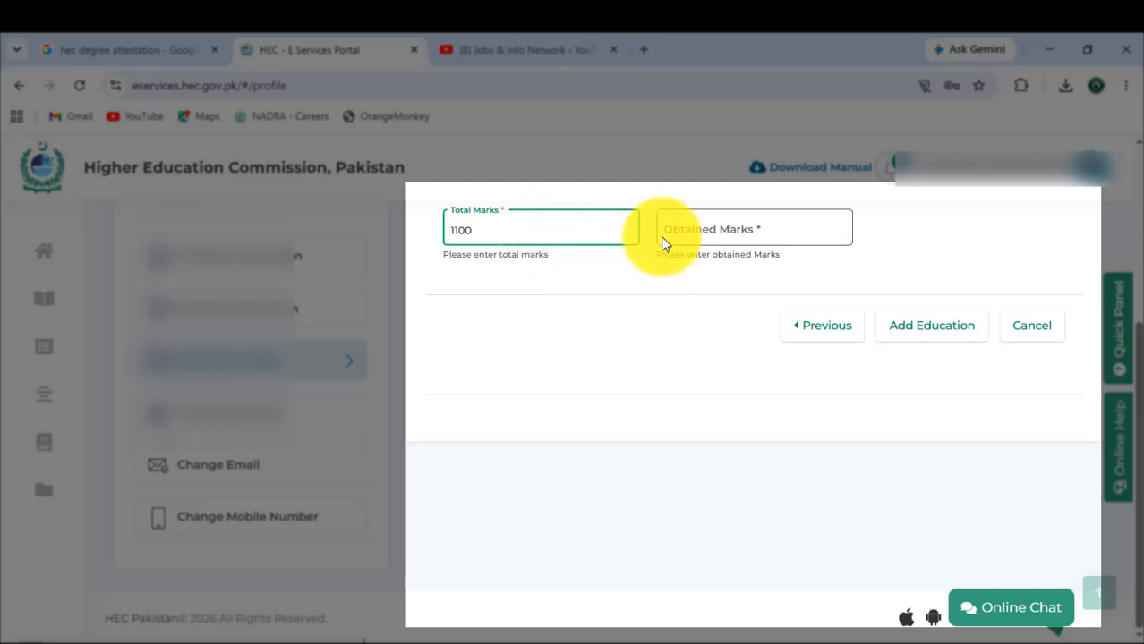
{"action": "left_click", "coordinate": [696, 238]}
{"action": "type", "text": "1033"}
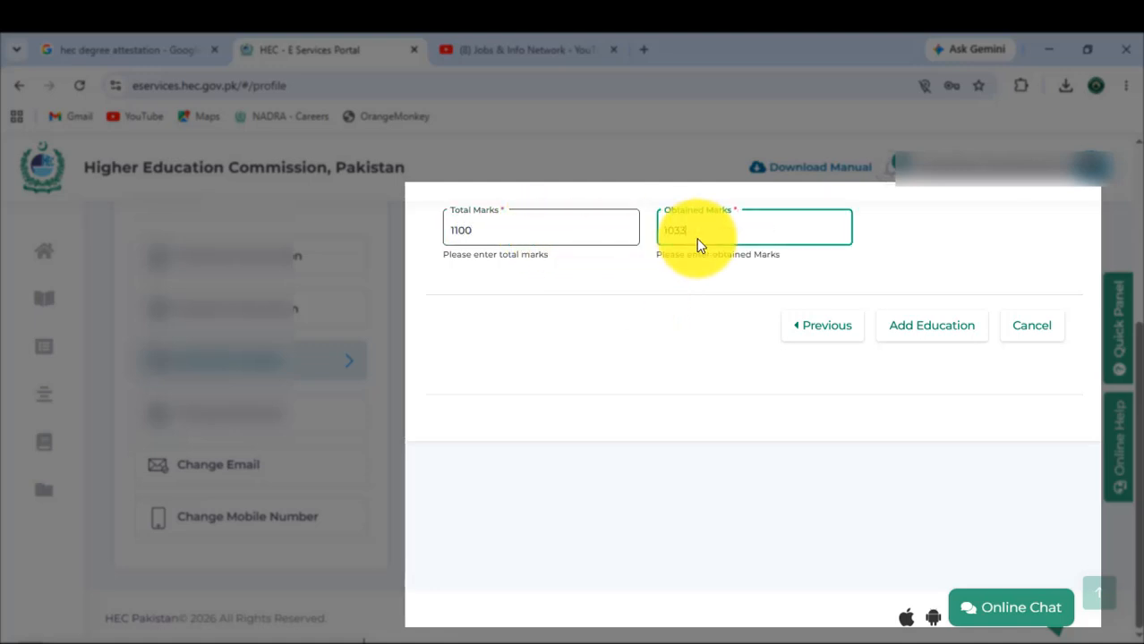
{"action": "key", "text": "F9"}
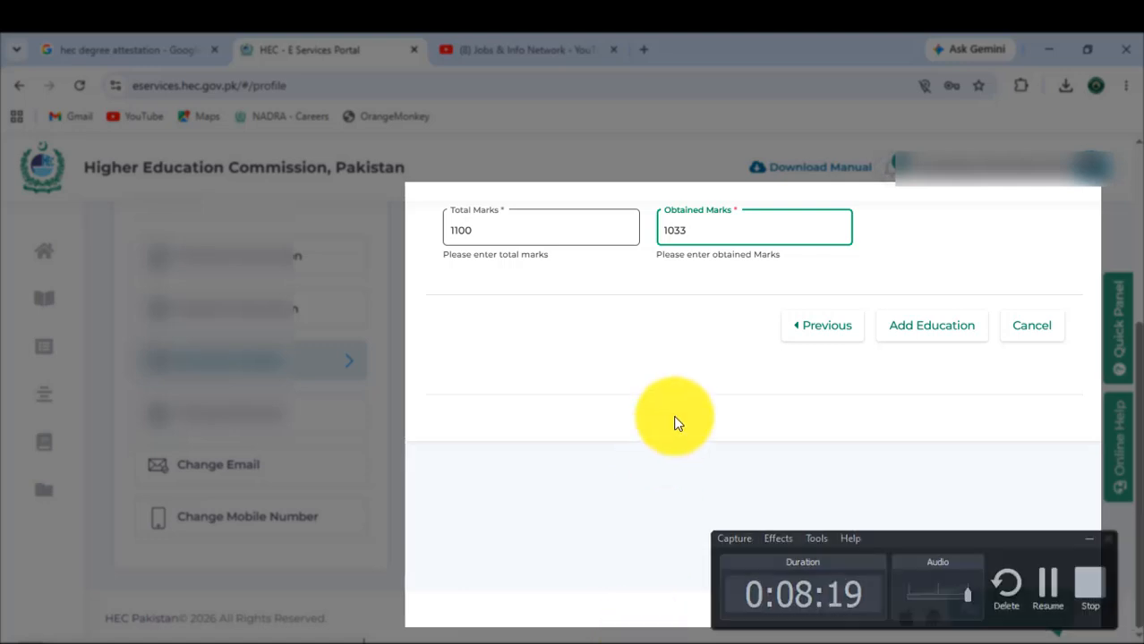
{"action": "key", "text": "F9"}
{"action": "left_click", "coordinate": [926, 332]}
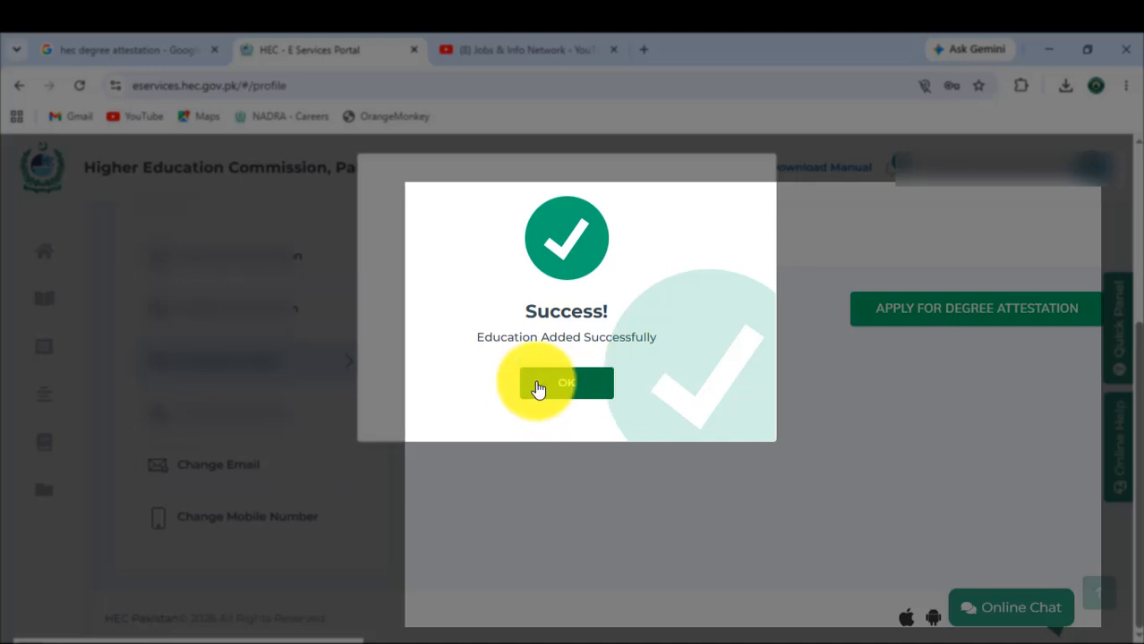
{"action": "left_click", "coordinate": [539, 387]}
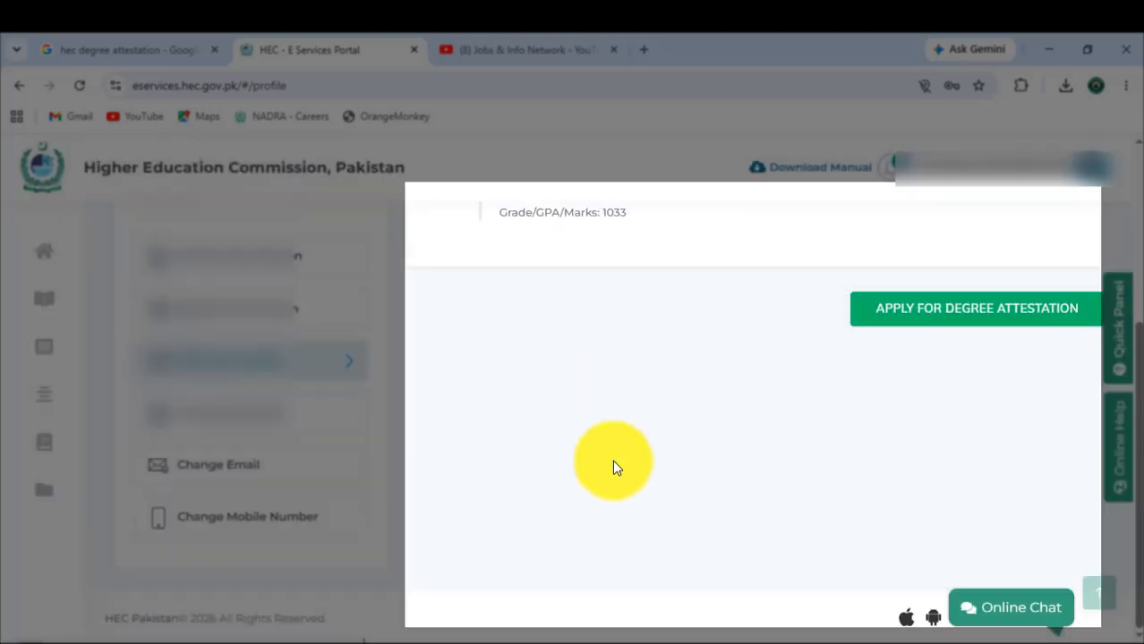
- Review the saved matriculation entry and start another entry in the profile's education details
{"action": "scroll", "coordinate": [614, 463], "scroll_direction": "up", "scroll_amount": 1}
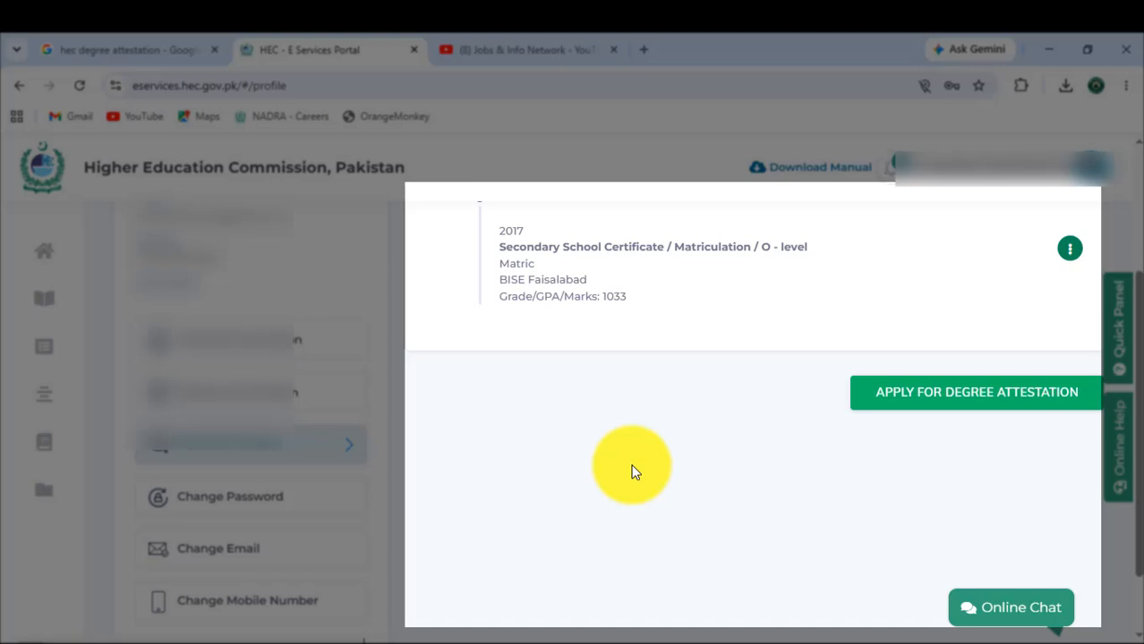
{"action": "scroll", "coordinate": [632, 472], "scroll_direction": "down", "scroll_amount": 1}
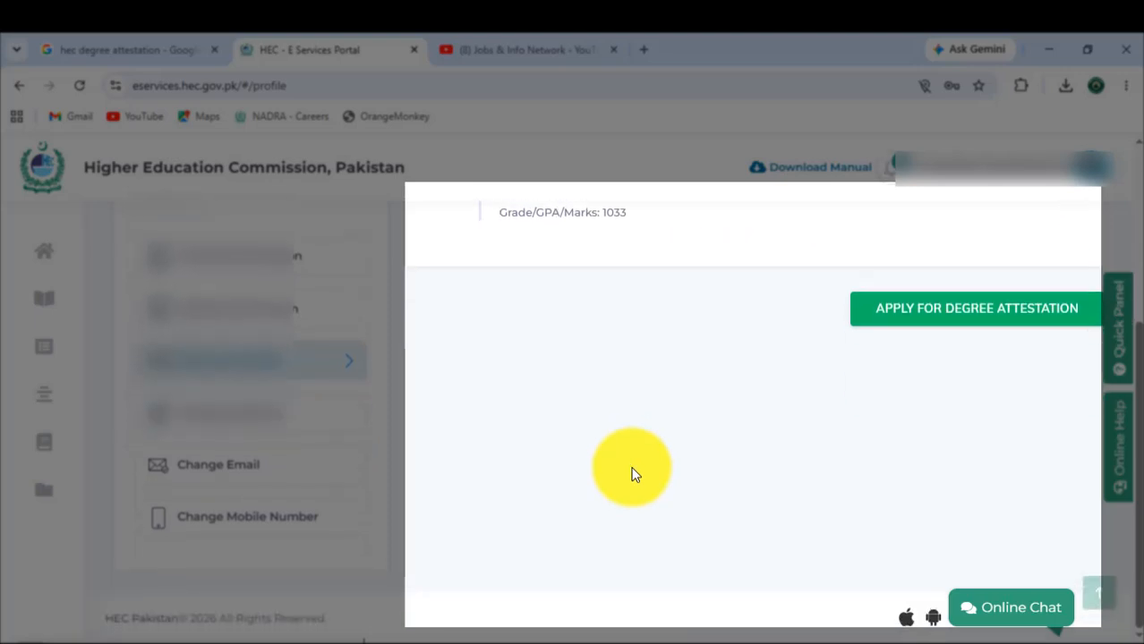
{"action": "scroll", "coordinate": [632, 475], "scroll_direction": "up", "scroll_amount": 1}
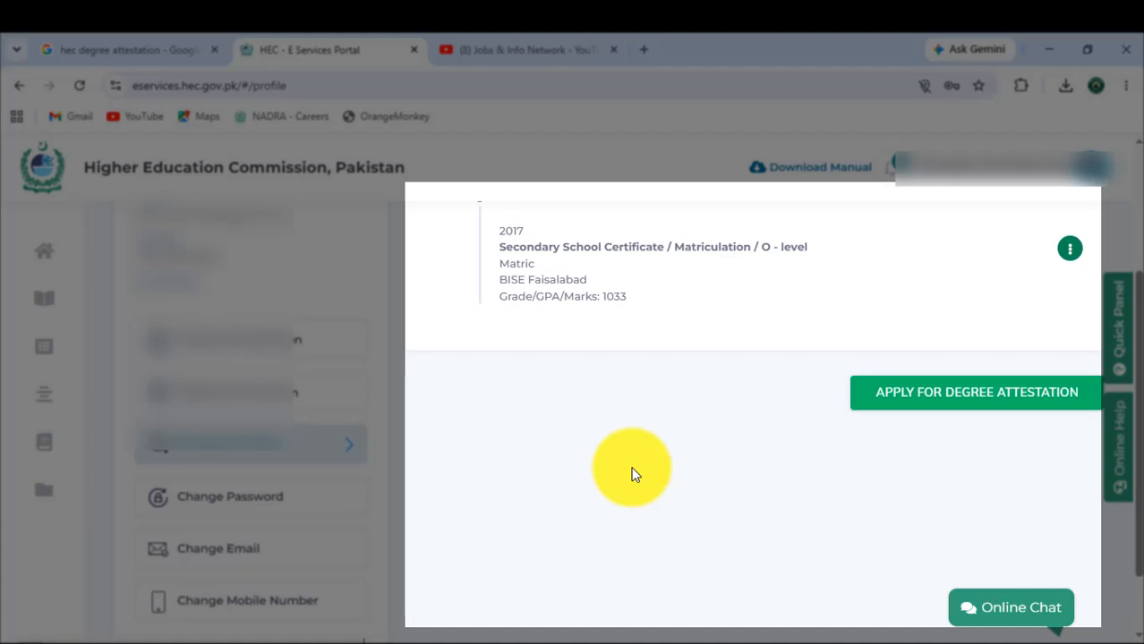
{"action": "scroll", "coordinate": [632, 474], "scroll_direction": "up", "scroll_amount": 2}
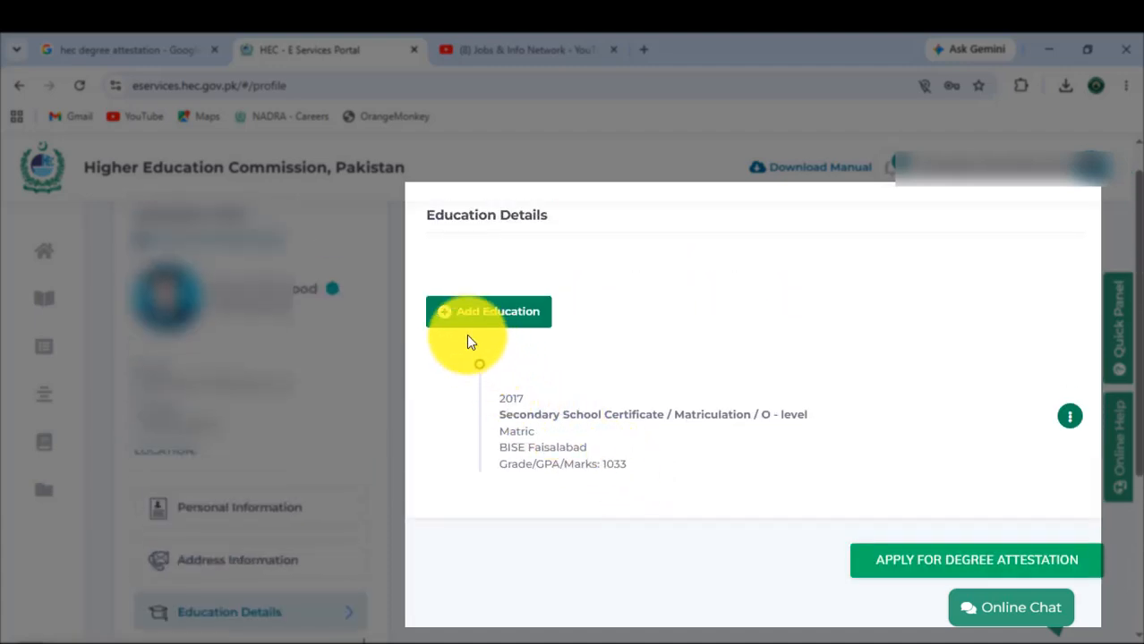
{"action": "left_click", "coordinate": [500, 324]}
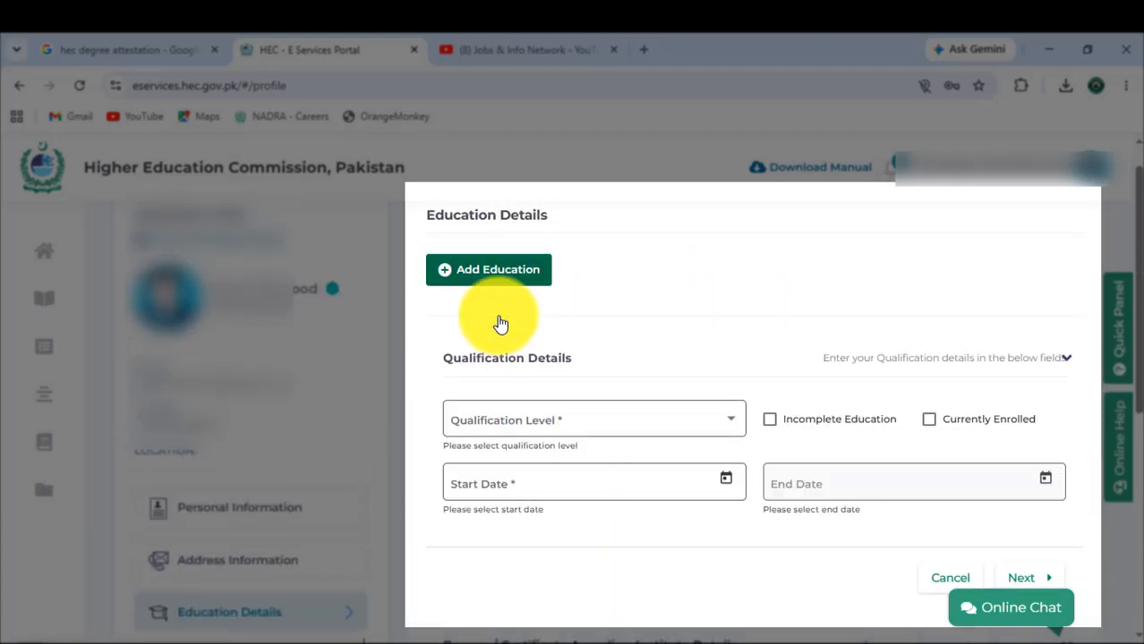
{"action": "scroll", "coordinate": [724, 429], "scroll_direction": "down", "scroll_amount": 1}
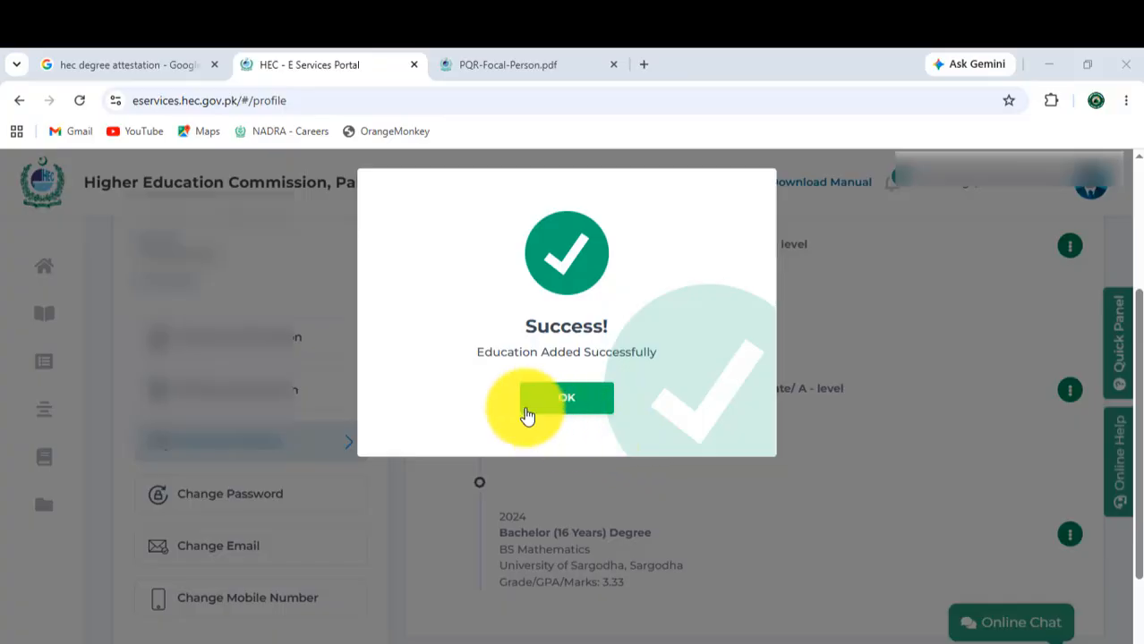
- Acknowledge the added bachelor's degree entry and start an application for degree attestation
{"action": "left_click", "coordinate": [573, 408]}
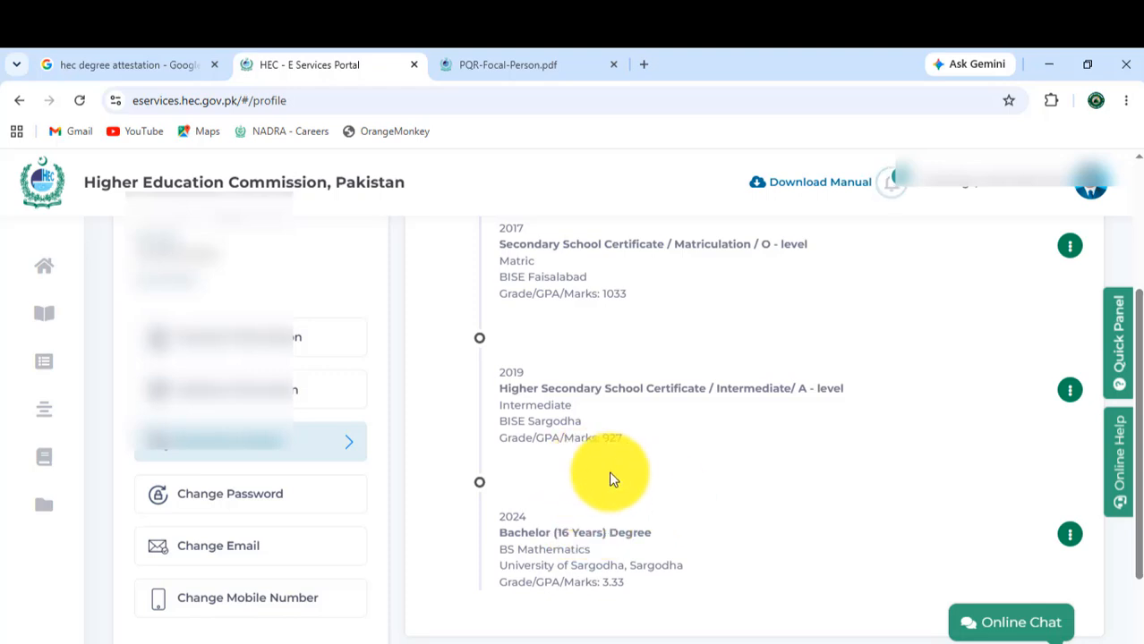
{"action": "scroll", "coordinate": [608, 471], "scroll_direction": "down", "scroll_amount": 2}
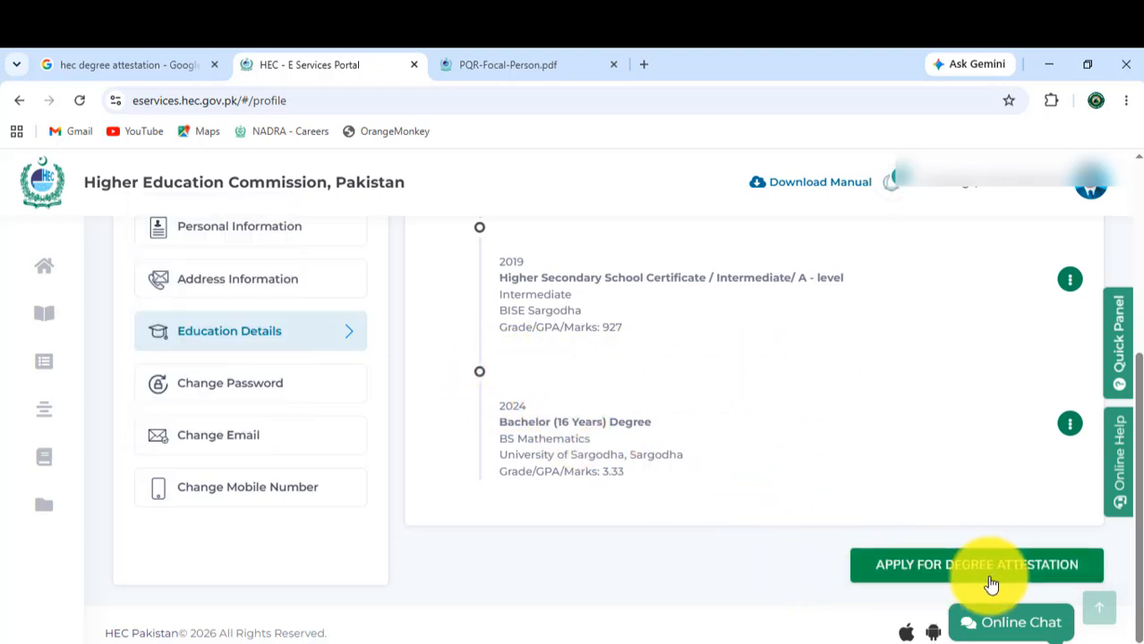
{"action": "left_click", "coordinate": [939, 566]}
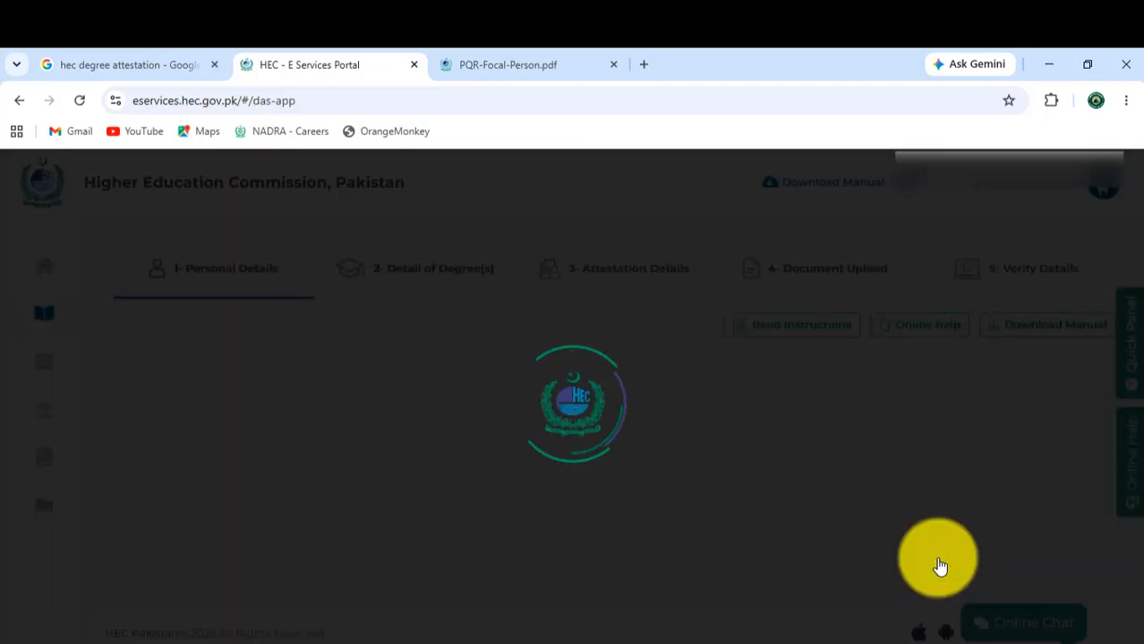
- Go through the degree attestation instructions, confirm having read and understood them, and proceed to the application form
{"action": "scroll", "coordinate": [394, 436], "scroll_direction": "down", "scroll_amount": 1}
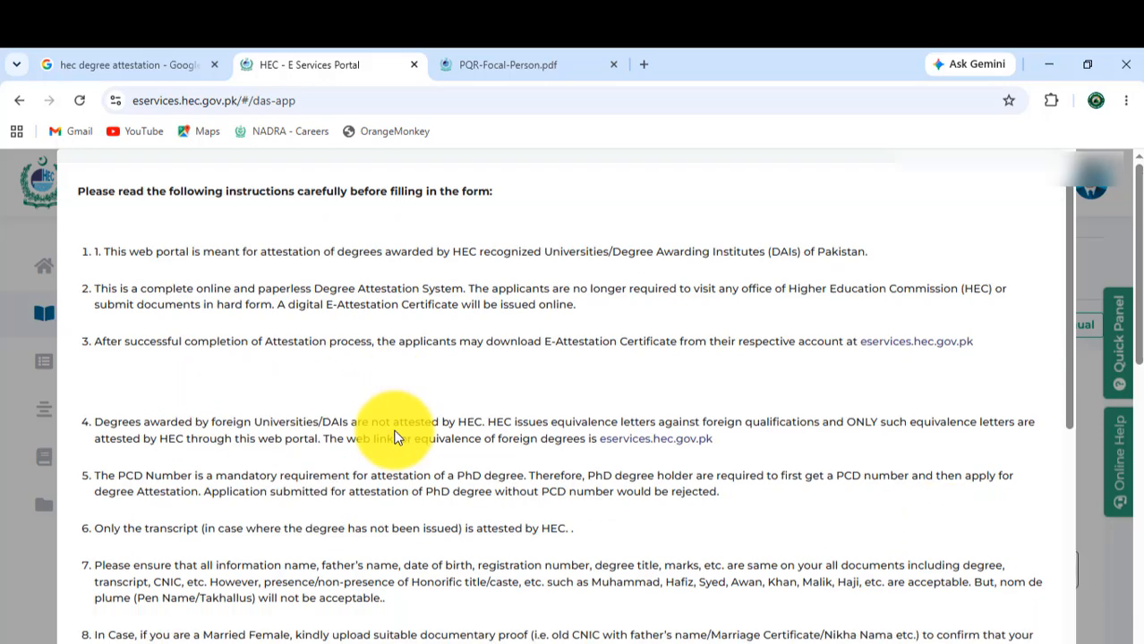
{"action": "scroll", "coordinate": [395, 437], "scroll_direction": "down", "scroll_amount": 5}
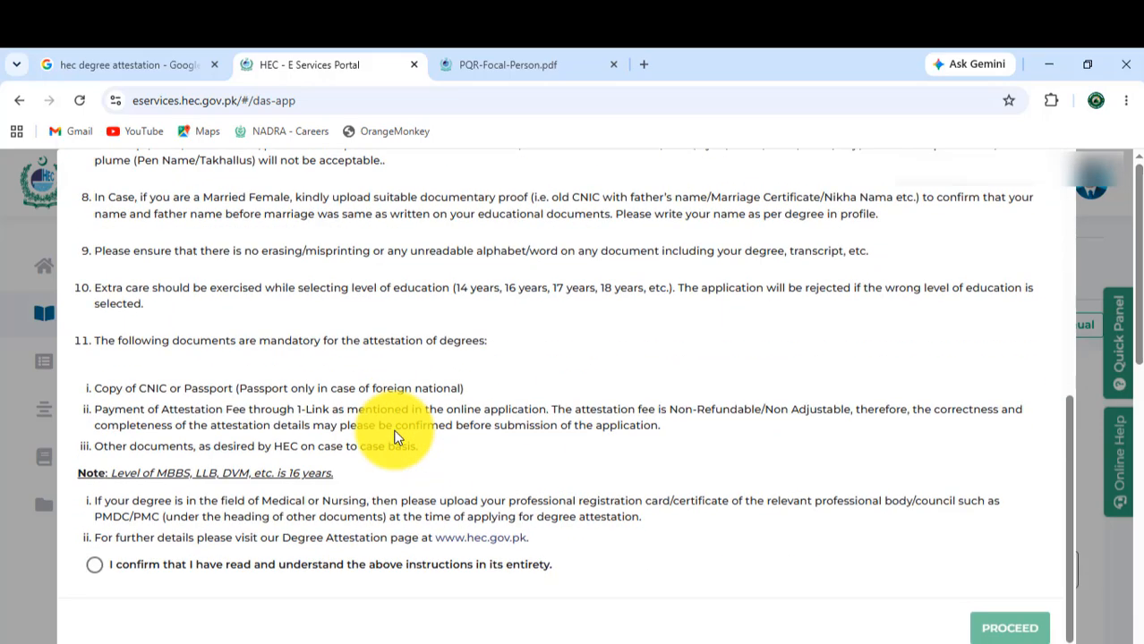
{"action": "left_click", "coordinate": [94, 568]}
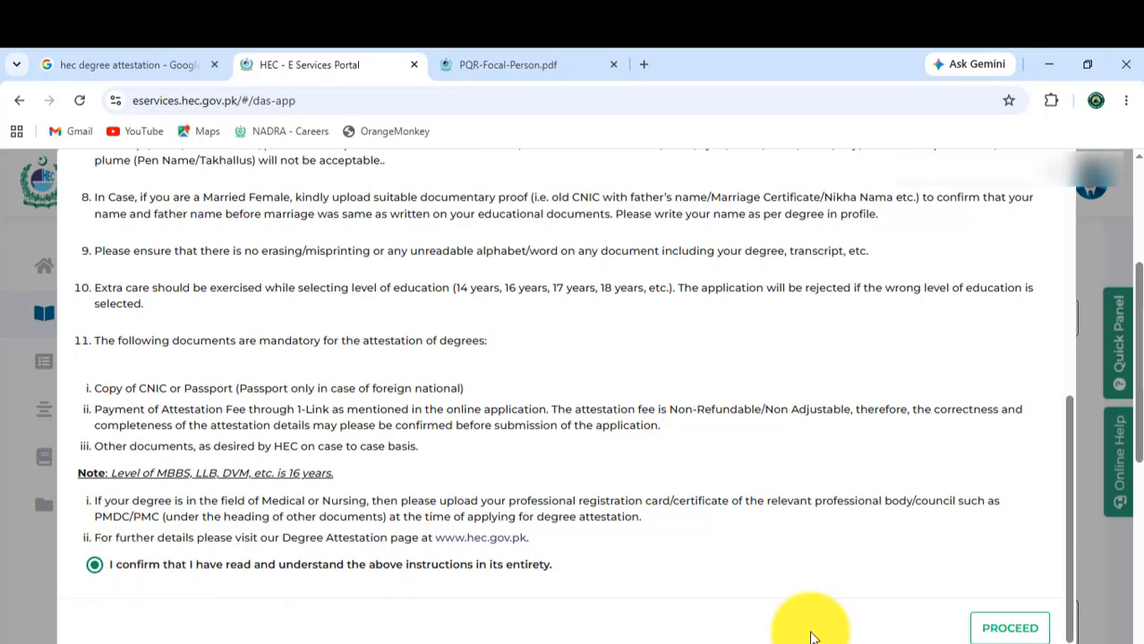
{"action": "left_click", "coordinate": [1013, 631]}
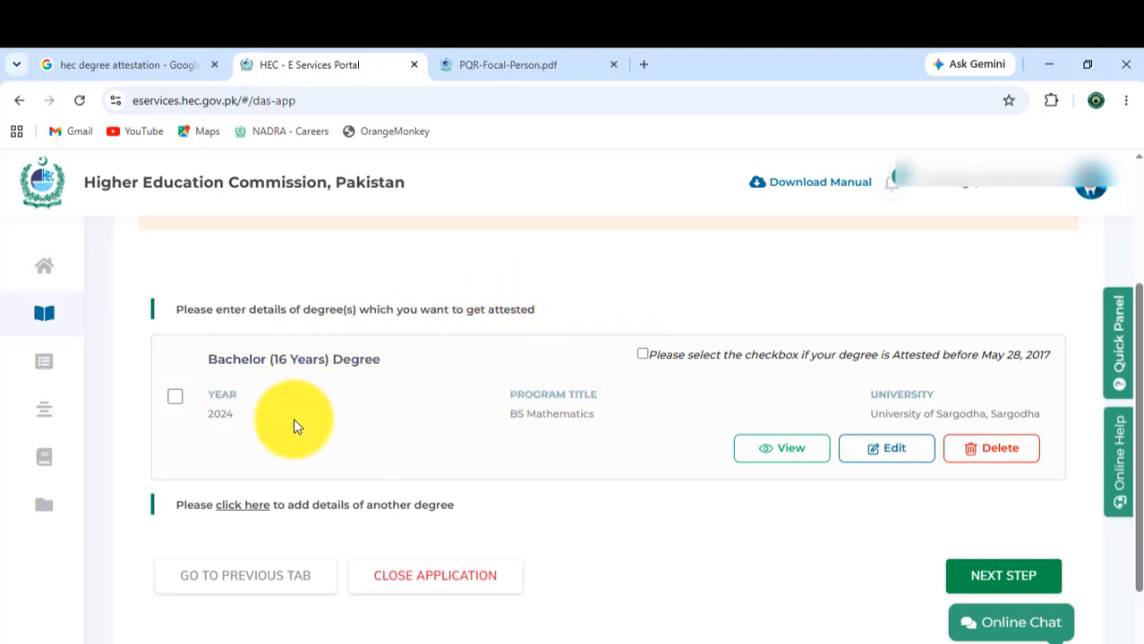
- Select the Bachelor (16 Years) Degree for attestation, try the option for degrees attested before May 28, 2017, and proceed
{"action": "left_click", "coordinate": [173, 398]}
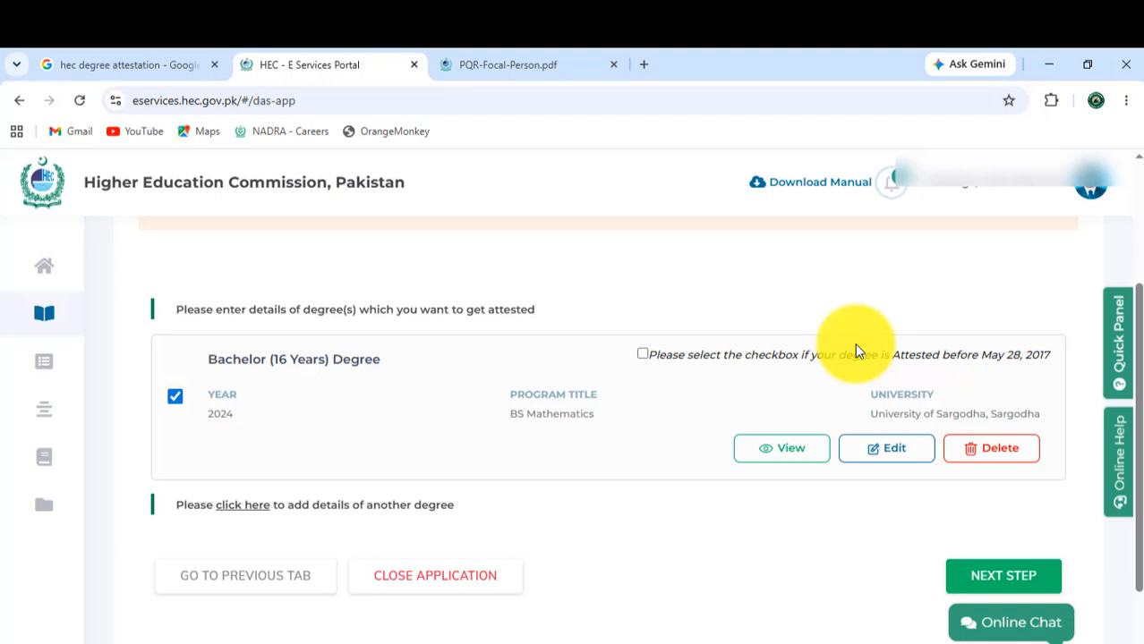
{"action": "left_click", "coordinate": [641, 355]}
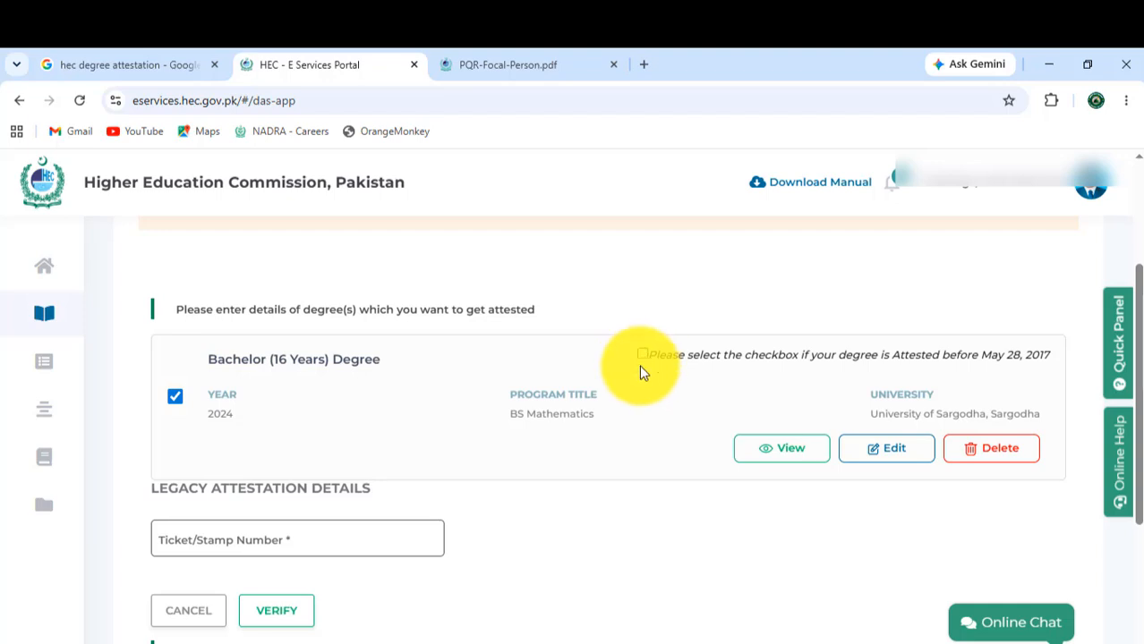
{"action": "left_click", "coordinate": [175, 400]}
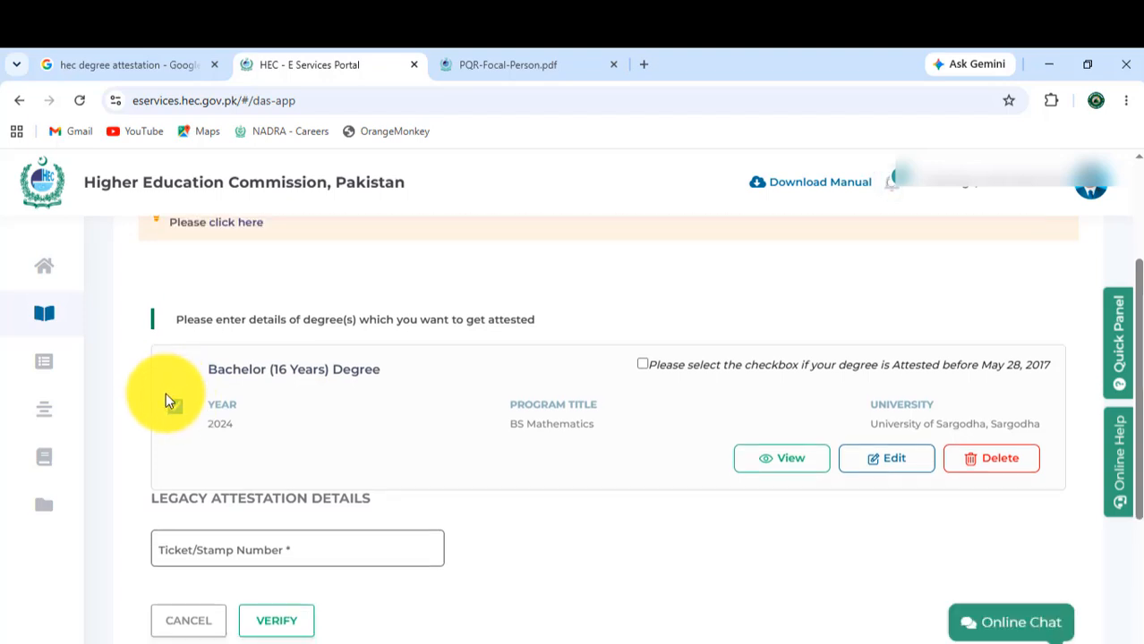
{"action": "scroll", "coordinate": [165, 393], "scroll_direction": "down", "scroll_amount": 2}
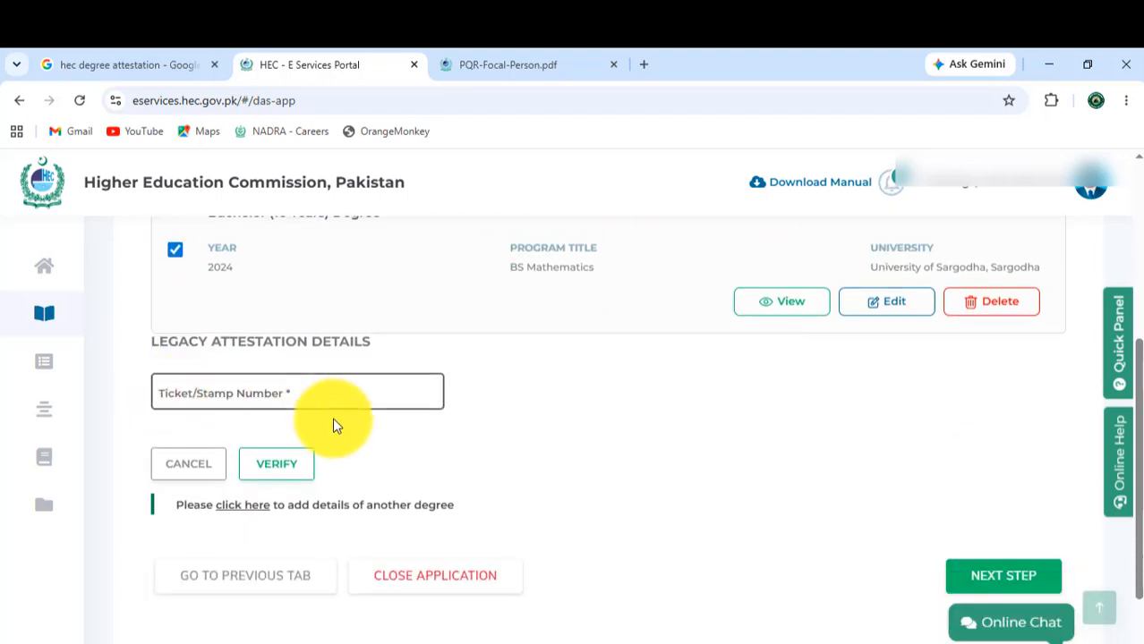
{"action": "left_click", "coordinate": [1010, 575]}
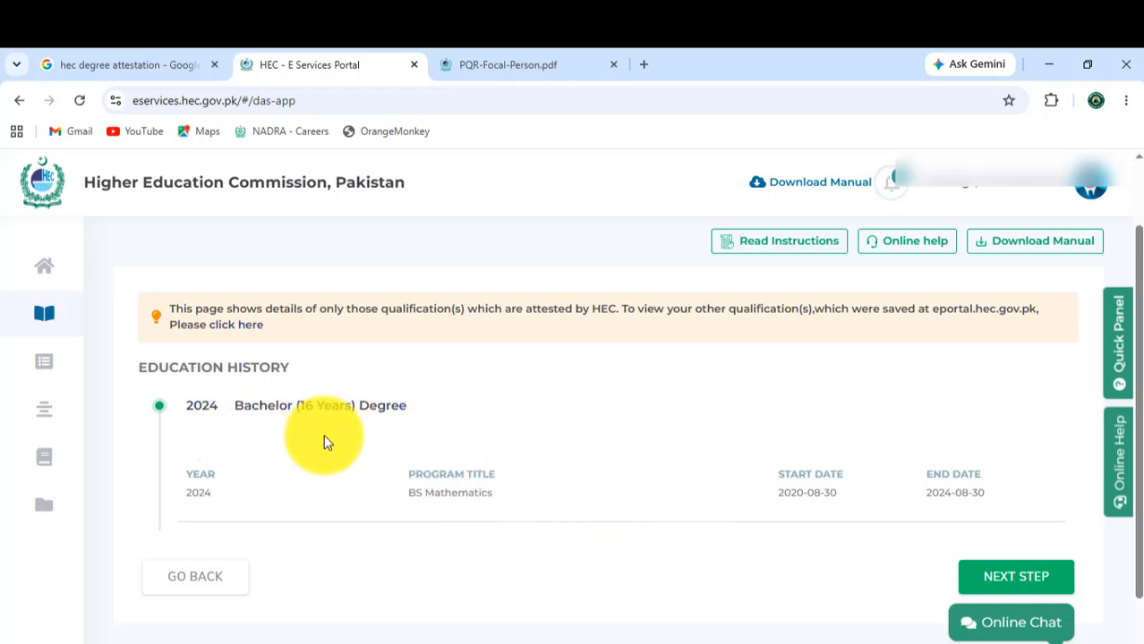
- Proceed from the education history to the questionnaire and answer Yes to personal details matching between the CNIC and educational documents
{"action": "left_click", "coordinate": [1038, 576]}
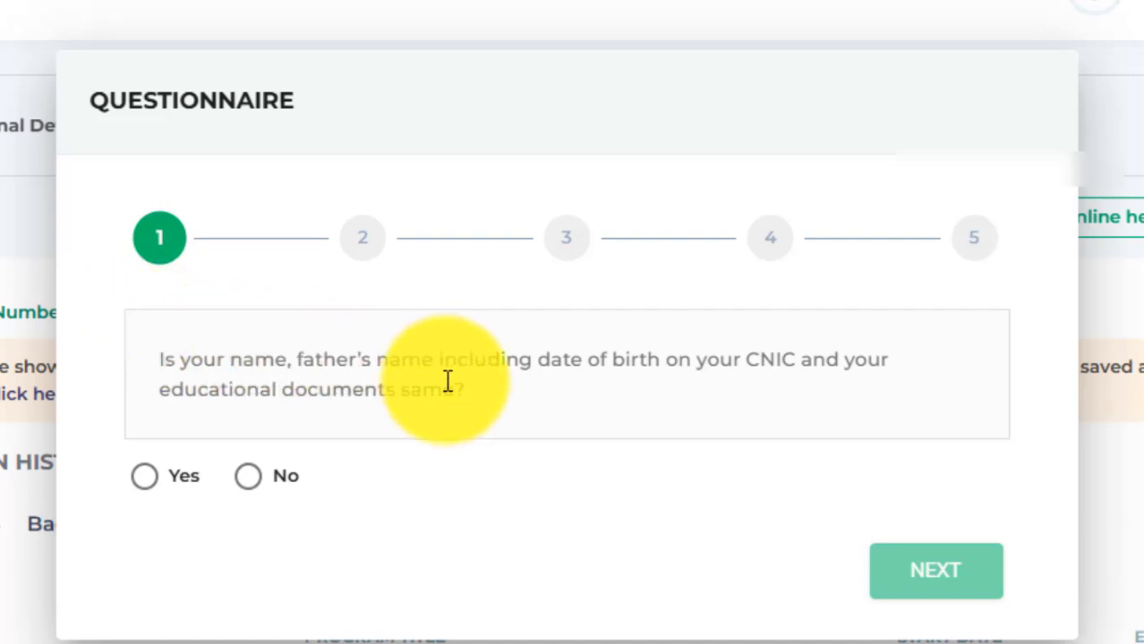
{"action": "left_click_drag", "start_coordinate": [464, 389], "coordinate": [158, 374]}
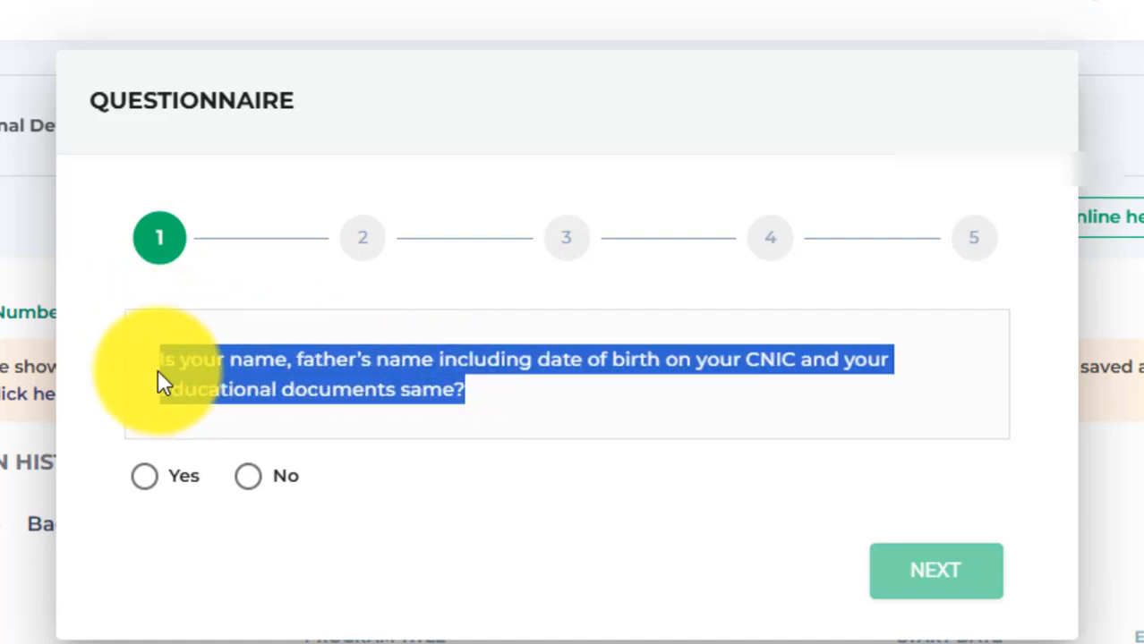
{"action": "left_click", "coordinate": [243, 361]}
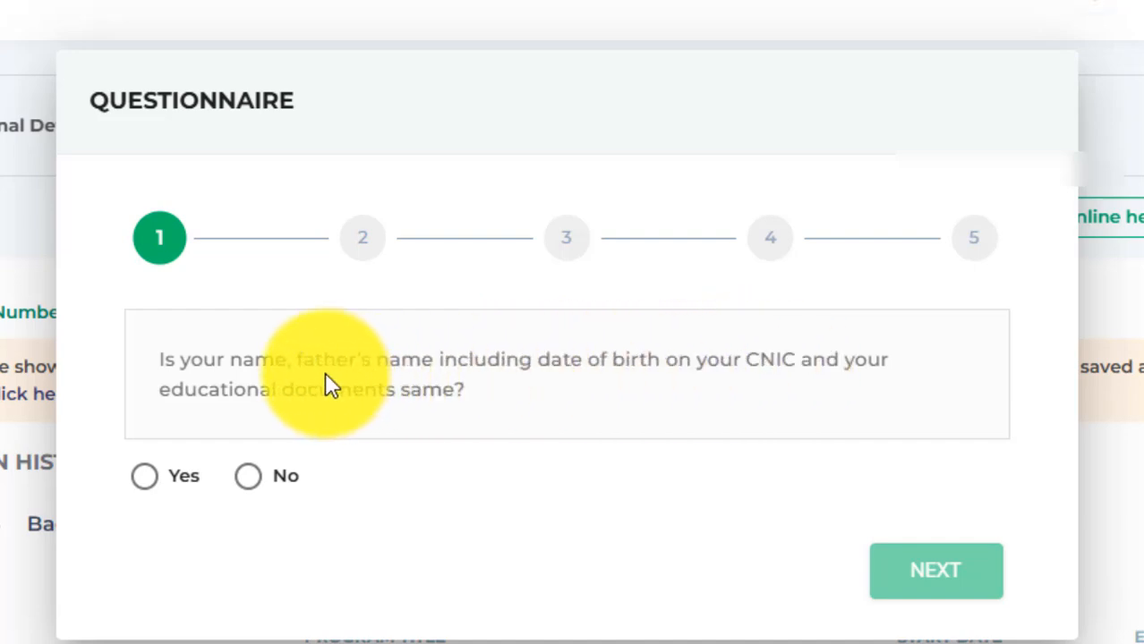
{"action": "left_click", "coordinate": [144, 478]}
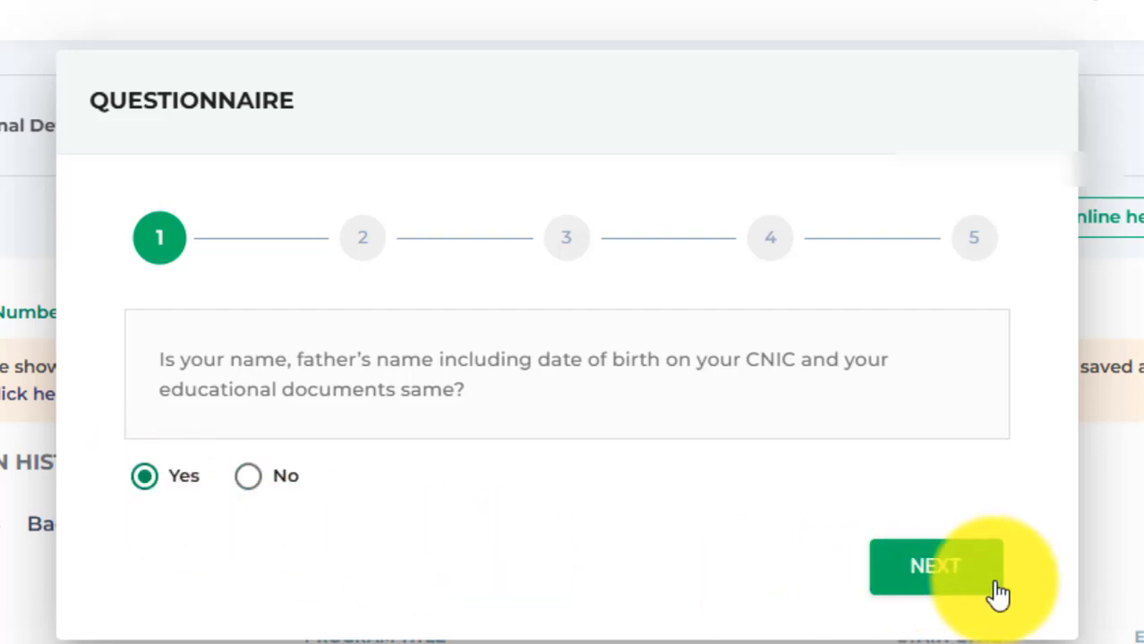
{"action": "left_click", "coordinate": [911, 577]}
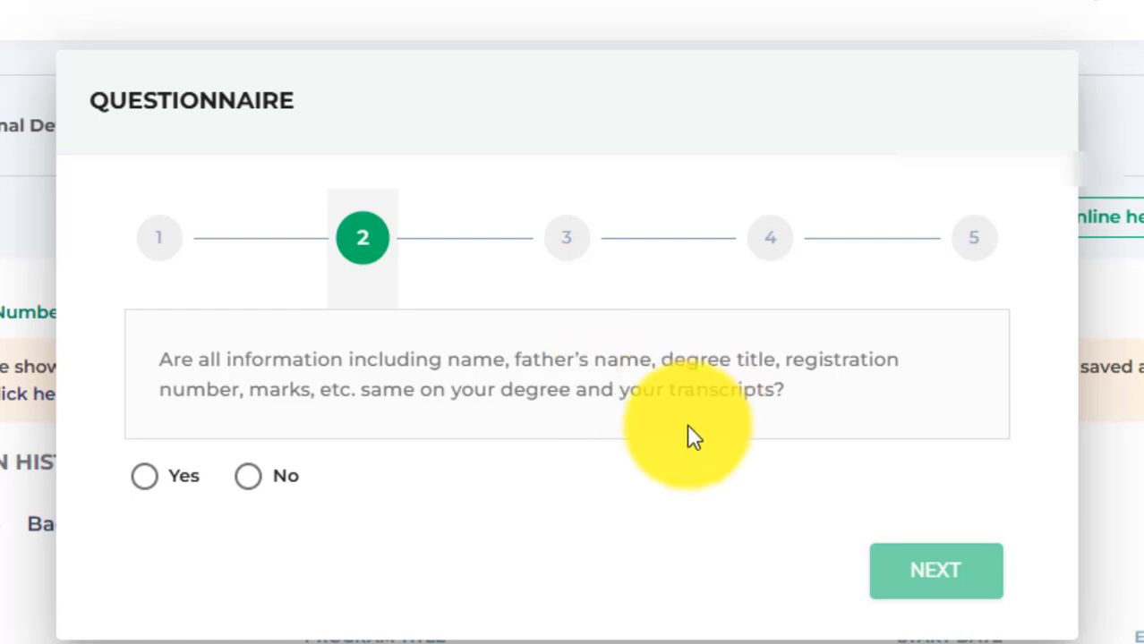
- Answer Yes to the questions on matching degree and transcript information and on the transcript being countersigned by the Controller of Examination
{"action": "left_click", "coordinate": [146, 477]}
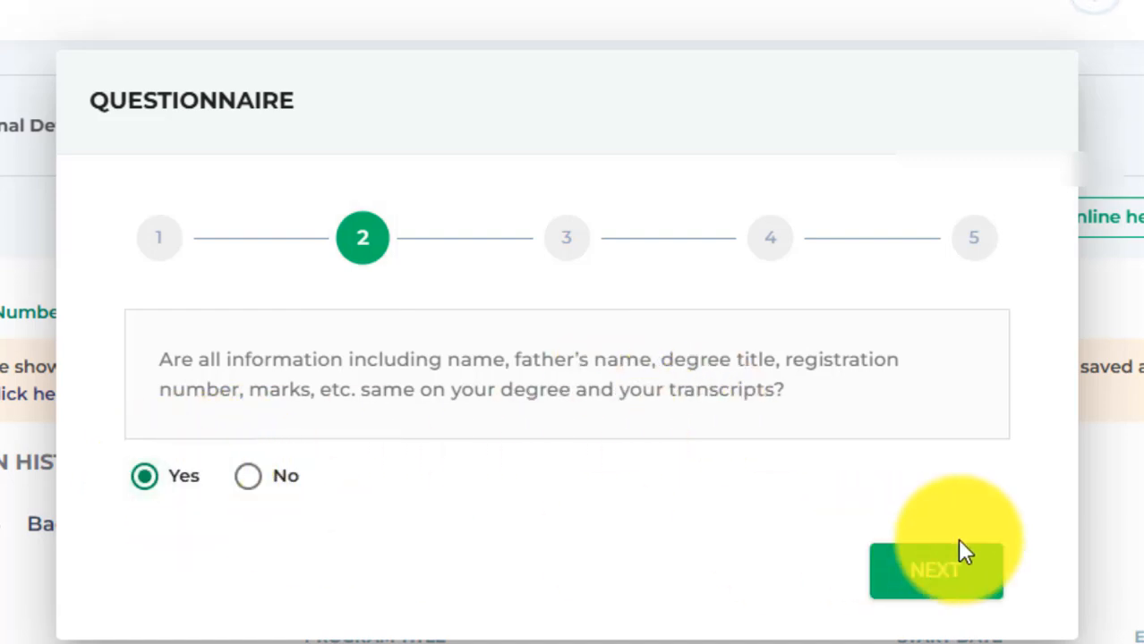
{"action": "left_click", "coordinate": [956, 577]}
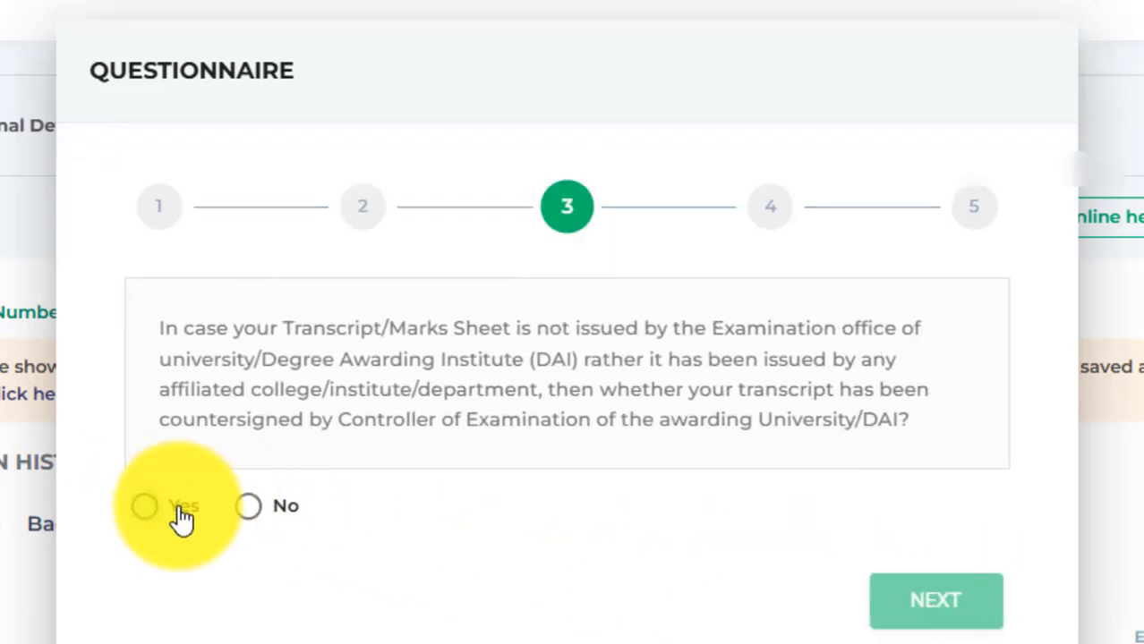
{"action": "left_click", "coordinate": [172, 509]}
{"action": "left_click", "coordinate": [915, 592]}
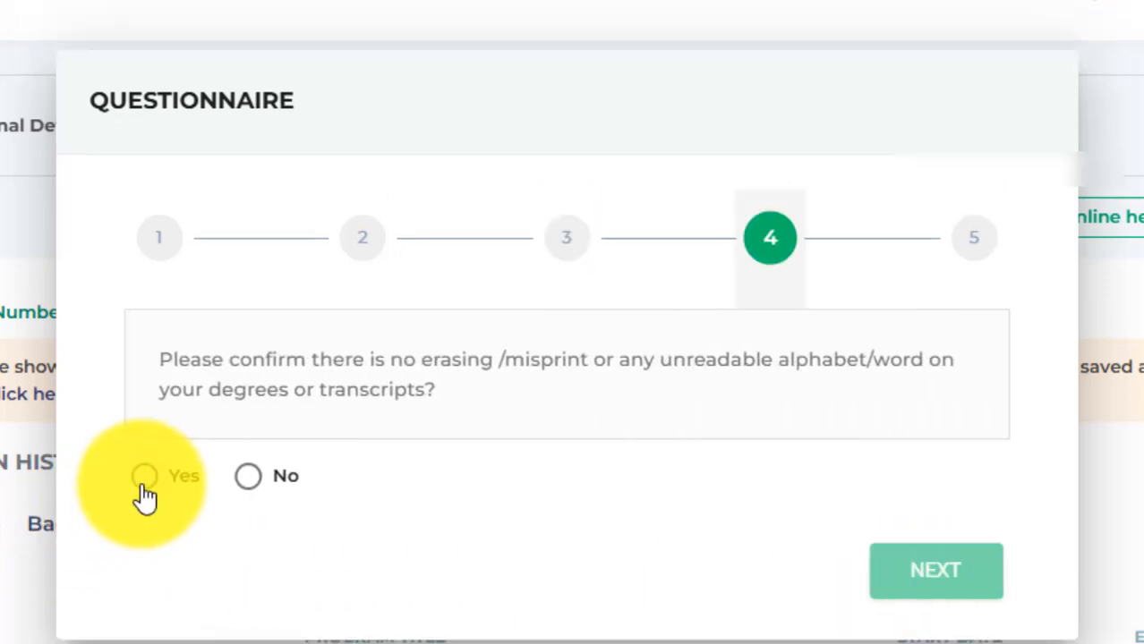
- Answer Yes to having no misprints and to having the original CNIC and degrees available, and submit the questionnaire
{"action": "left_click", "coordinate": [152, 477]}
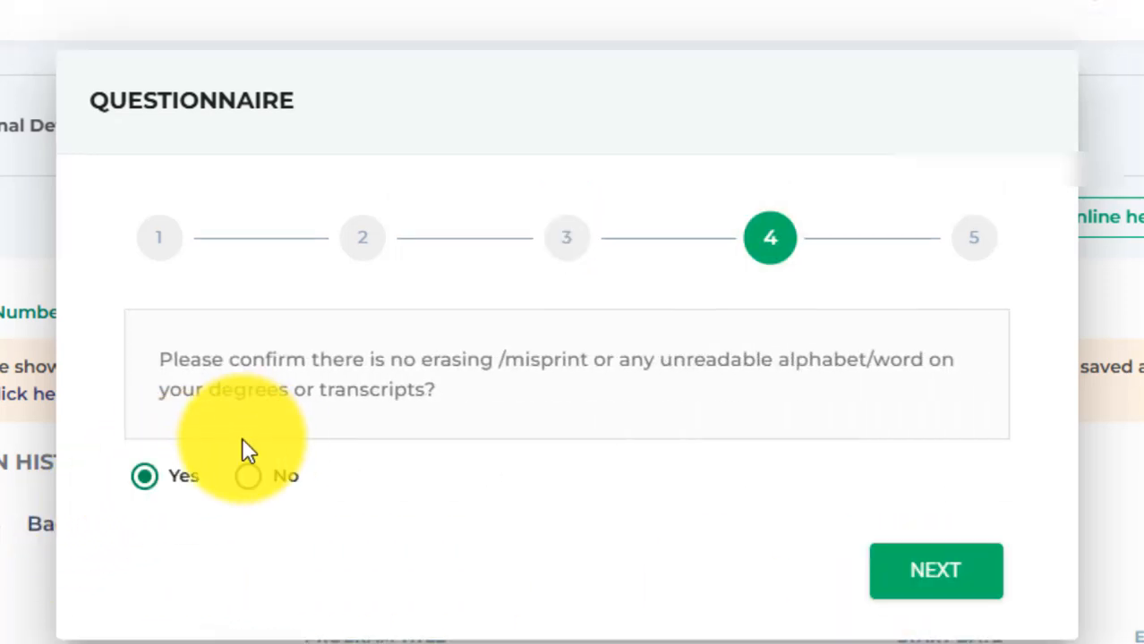
{"action": "left_click", "coordinate": [949, 573]}
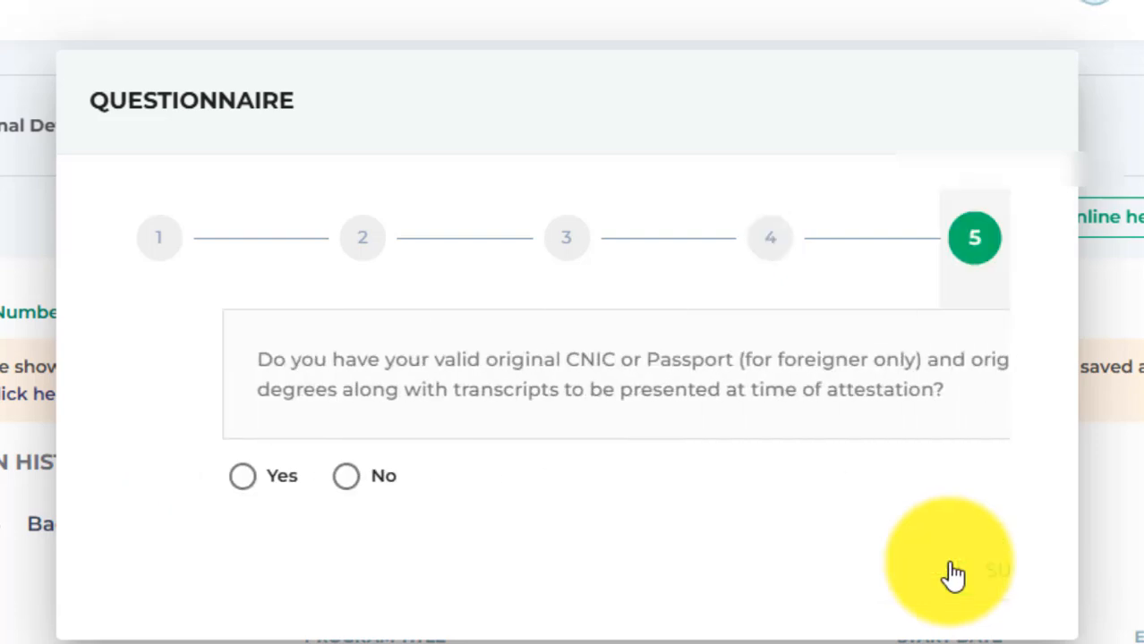
{"action": "left_click", "coordinate": [139, 483]}
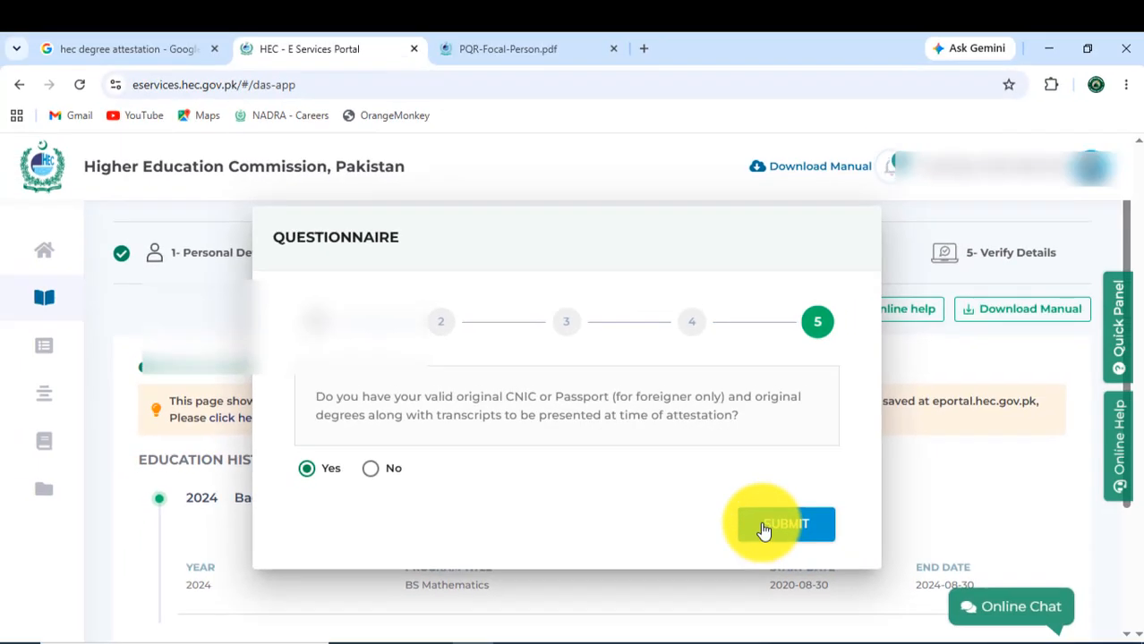
{"action": "left_click", "coordinate": [763, 531]}
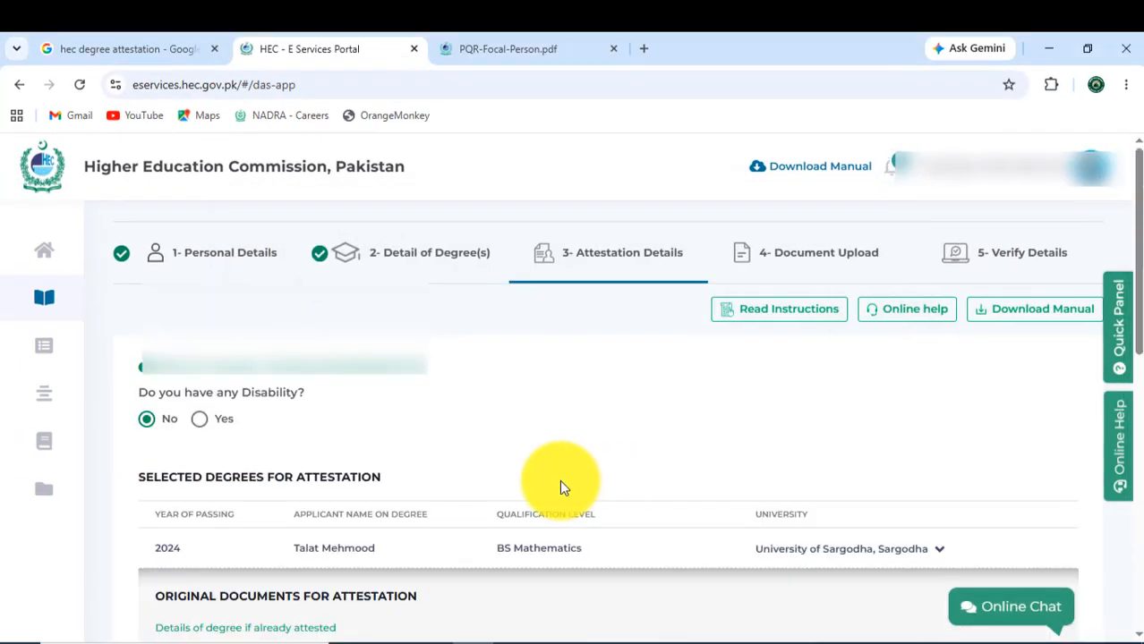
- Examine the attestation details, including the disability question, selected degree, previous attestation option and the fee table for original documents
{"action": "left_click_drag", "start_coordinate": [298, 397], "coordinate": [139, 399]}
{"action": "left_click", "coordinate": [319, 397]}
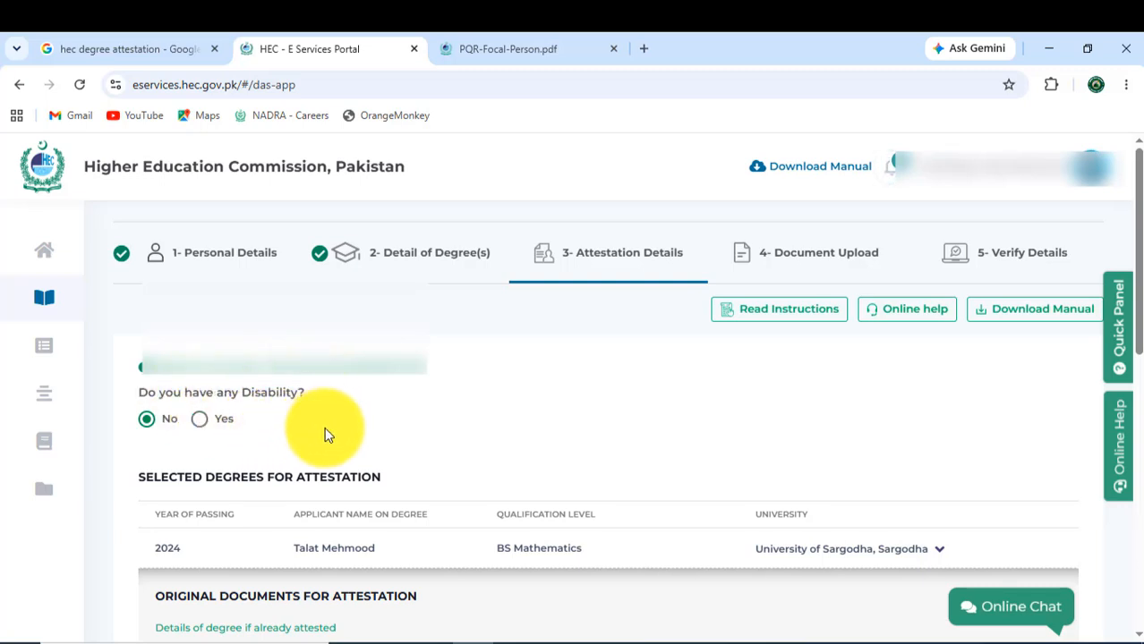
{"action": "left_click_drag", "start_coordinate": [426, 368], "coordinate": [268, 376]}
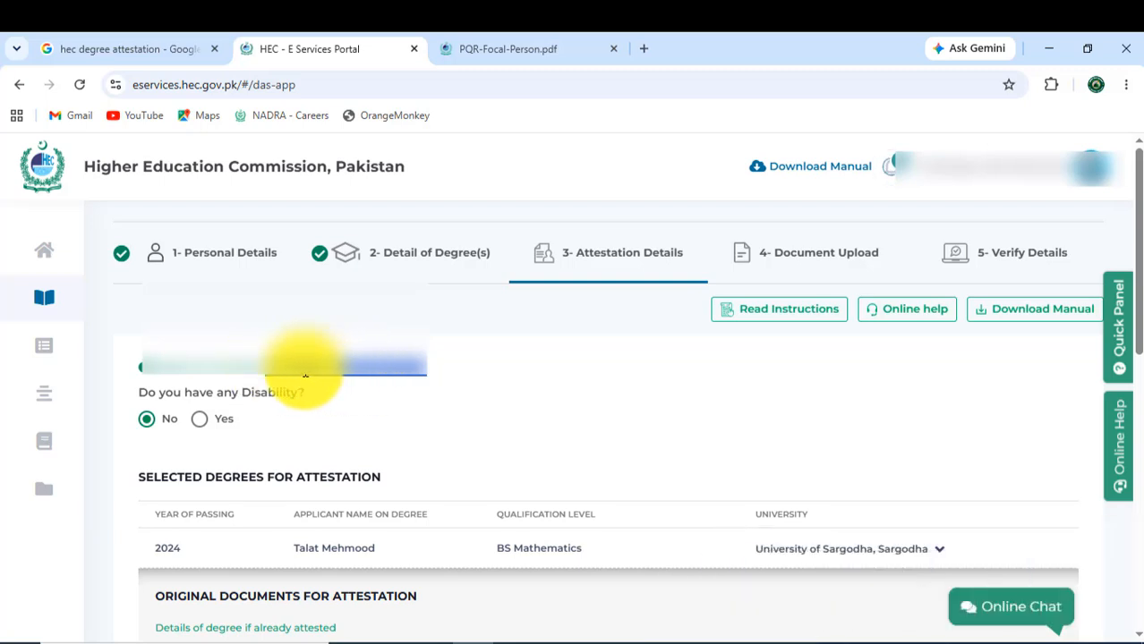
{"action": "left_click", "coordinate": [410, 395]}
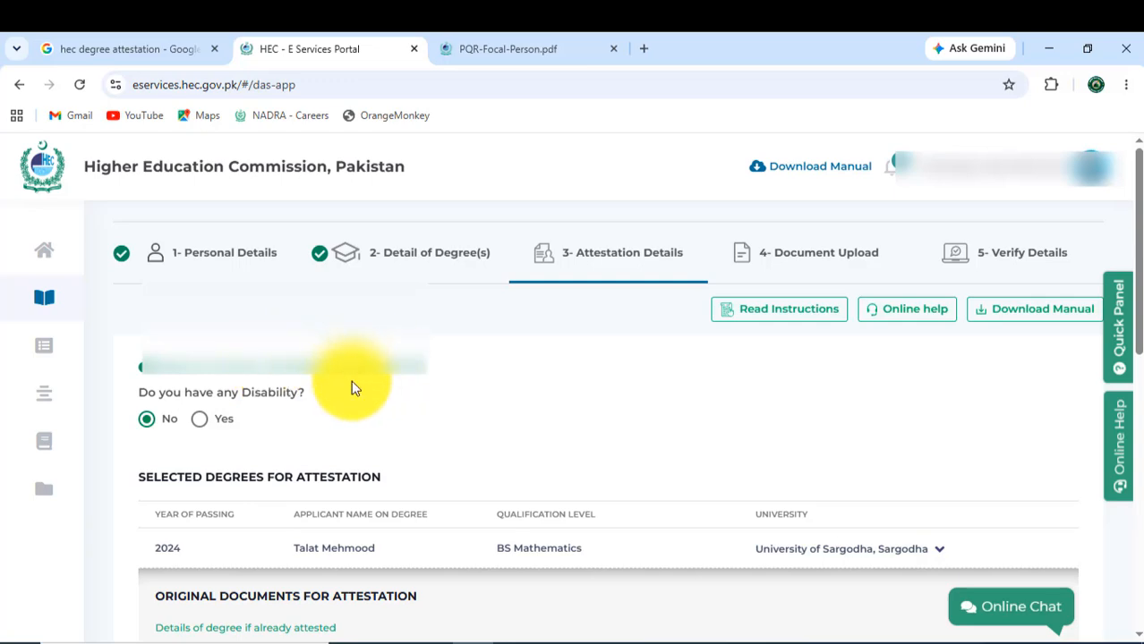
{"action": "scroll", "coordinate": [314, 442], "scroll_direction": "down", "scroll_amount": 1}
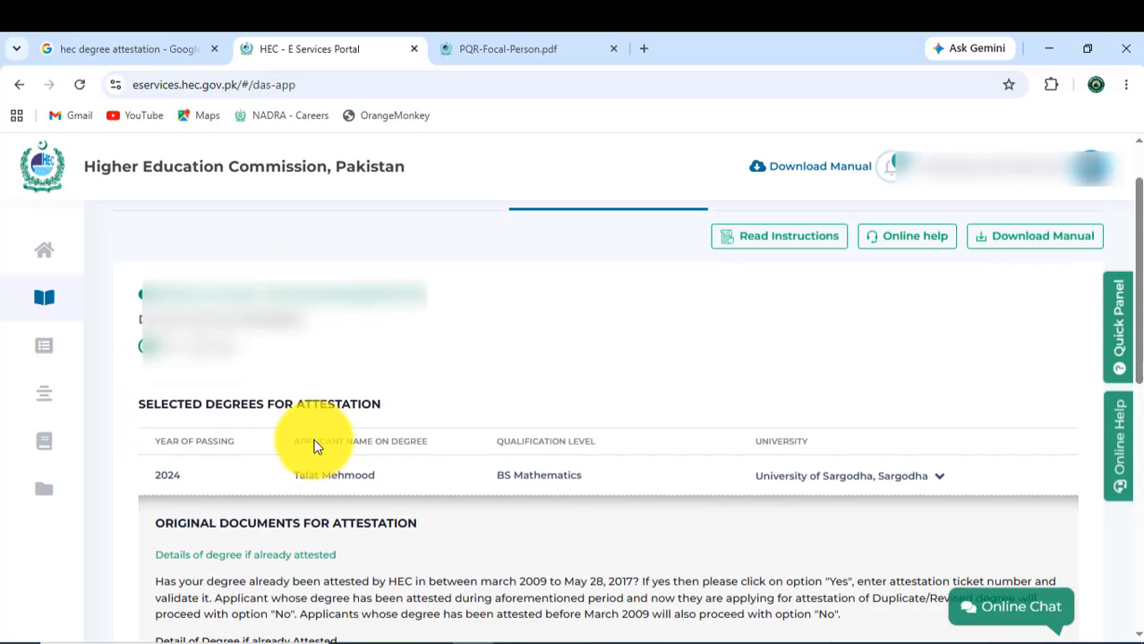
{"action": "scroll", "coordinate": [257, 426], "scroll_direction": "down", "scroll_amount": 2}
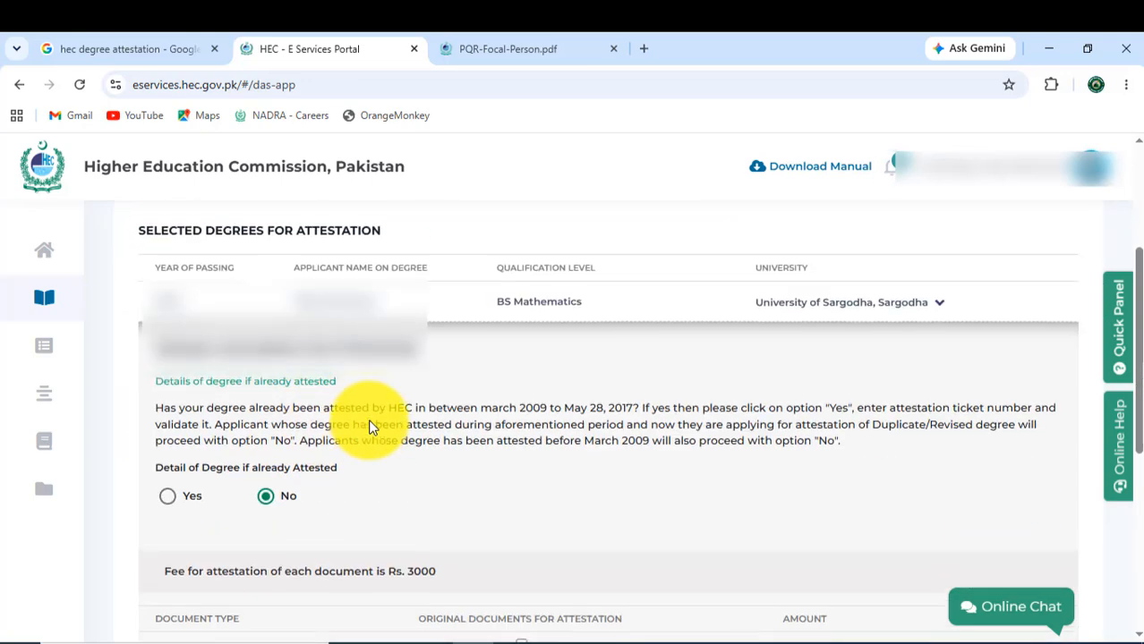
{"action": "scroll", "coordinate": [371, 426], "scroll_direction": "up", "scroll_amount": 1}
{"action": "scroll", "coordinate": [330, 494], "scroll_direction": "down", "scroll_amount": 2}
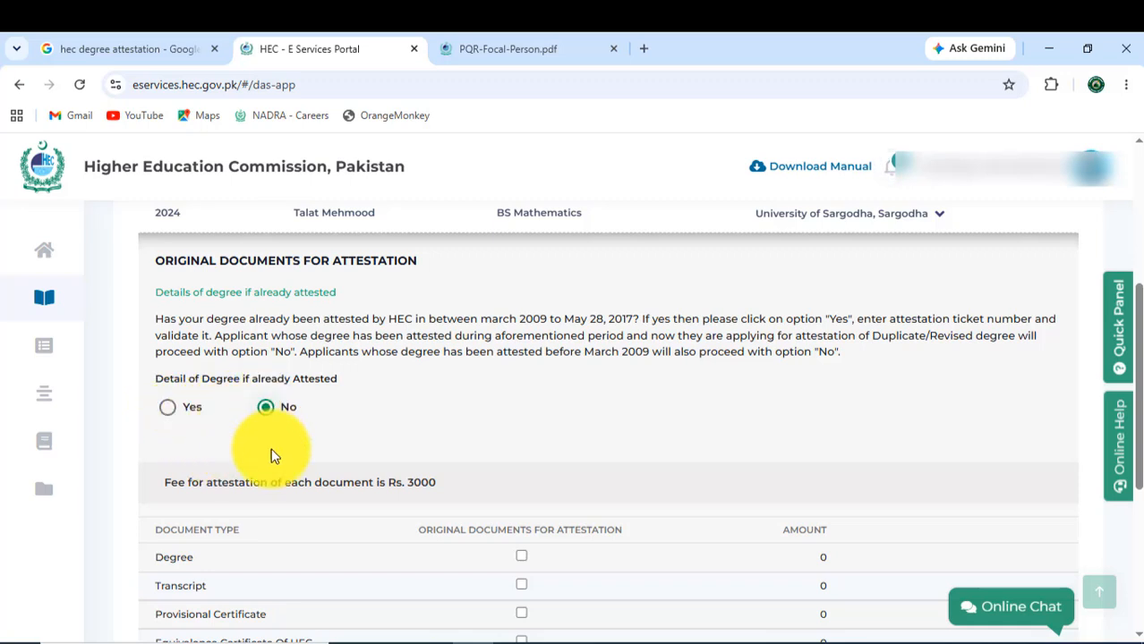
{"action": "scroll", "coordinate": [345, 469], "scroll_direction": "down", "scroll_amount": 2}
{"action": "scroll", "coordinate": [346, 469], "scroll_direction": "down", "scroll_amount": 1}
{"action": "scroll", "coordinate": [347, 469], "scroll_direction": "up", "scroll_amount": 1}
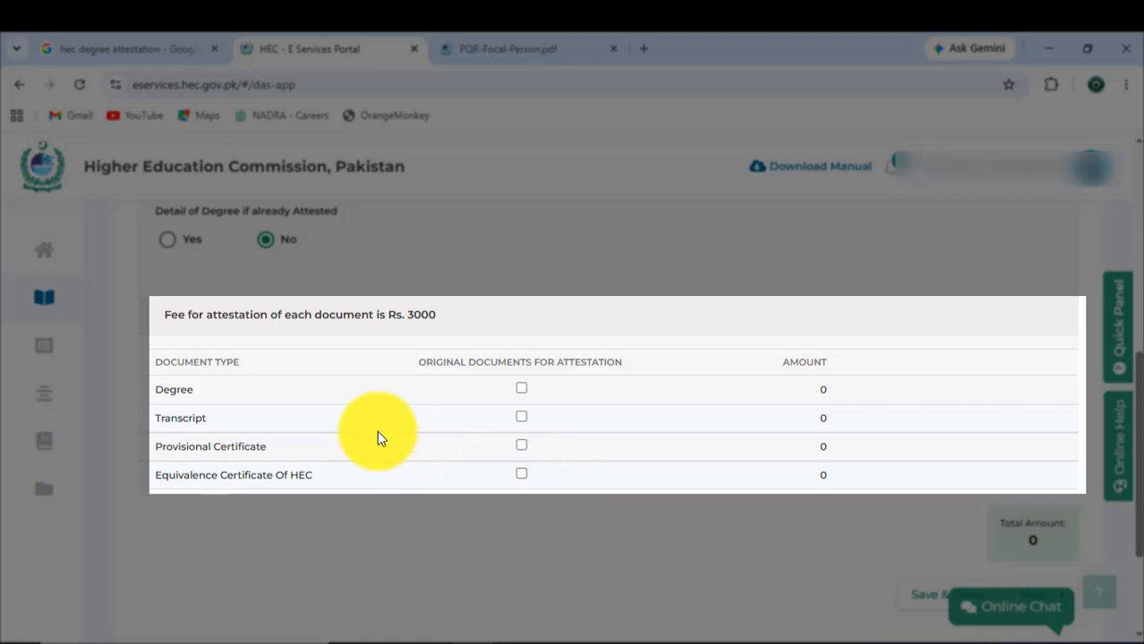
- Select only the original Degree for attestation after trying the Transcript as well, and proceed to the document upload
{"action": "left_click", "coordinate": [522, 391]}
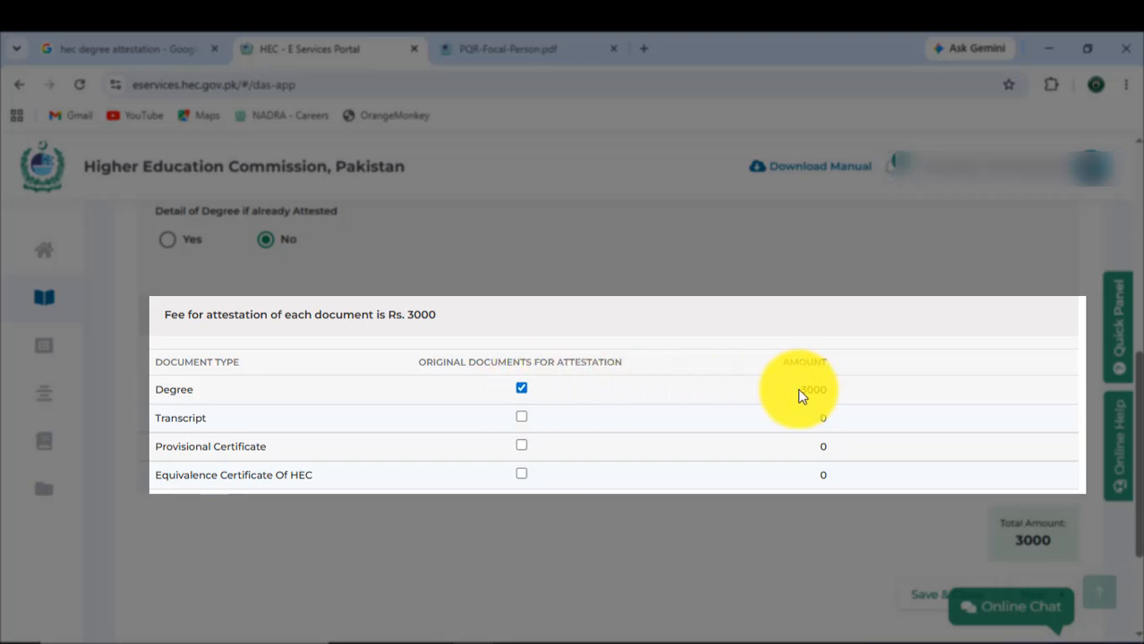
{"action": "left_click_drag", "start_coordinate": [800, 394], "coordinate": [825, 389]}
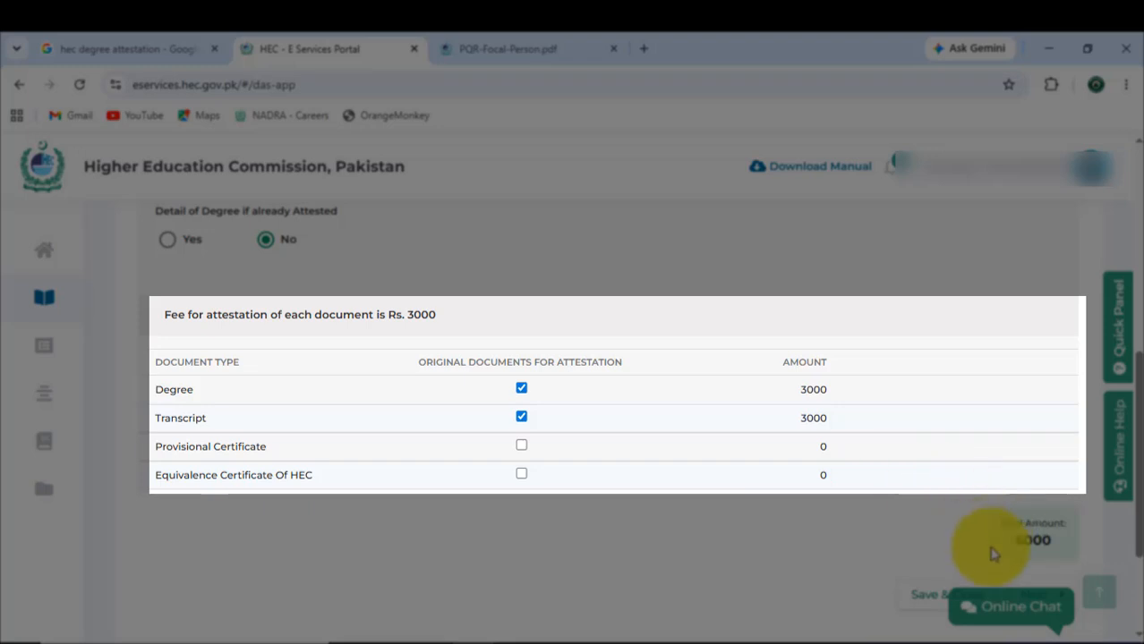
{"action": "left_click", "coordinate": [522, 417]}
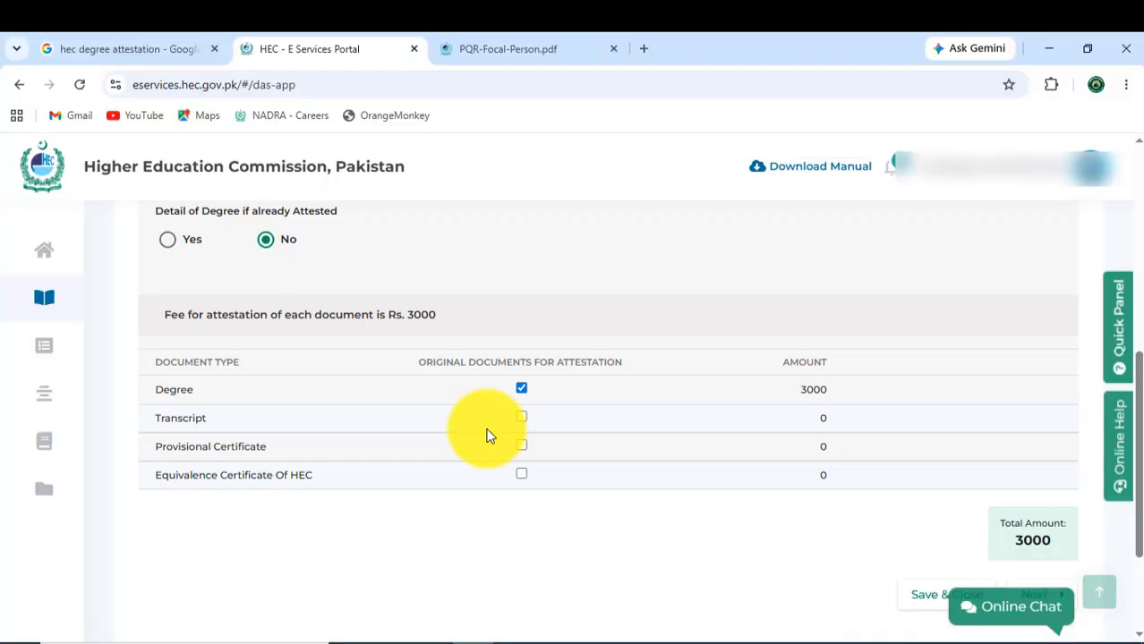
{"action": "scroll", "coordinate": [485, 435], "scroll_direction": "down", "scroll_amount": 1}
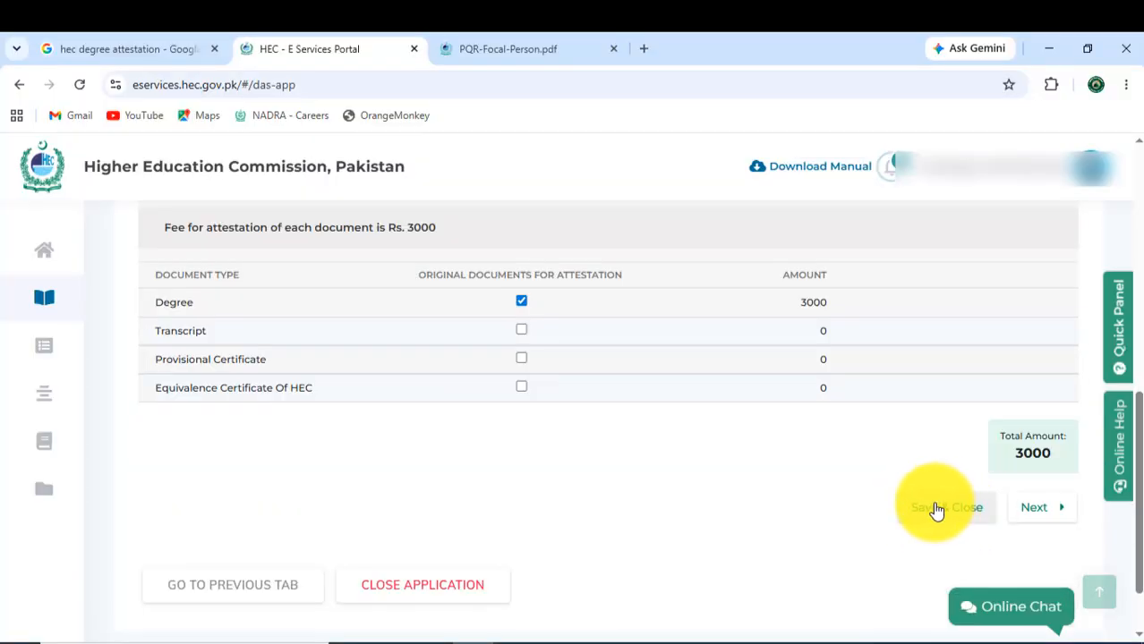
{"action": "left_click", "coordinate": [1047, 515]}
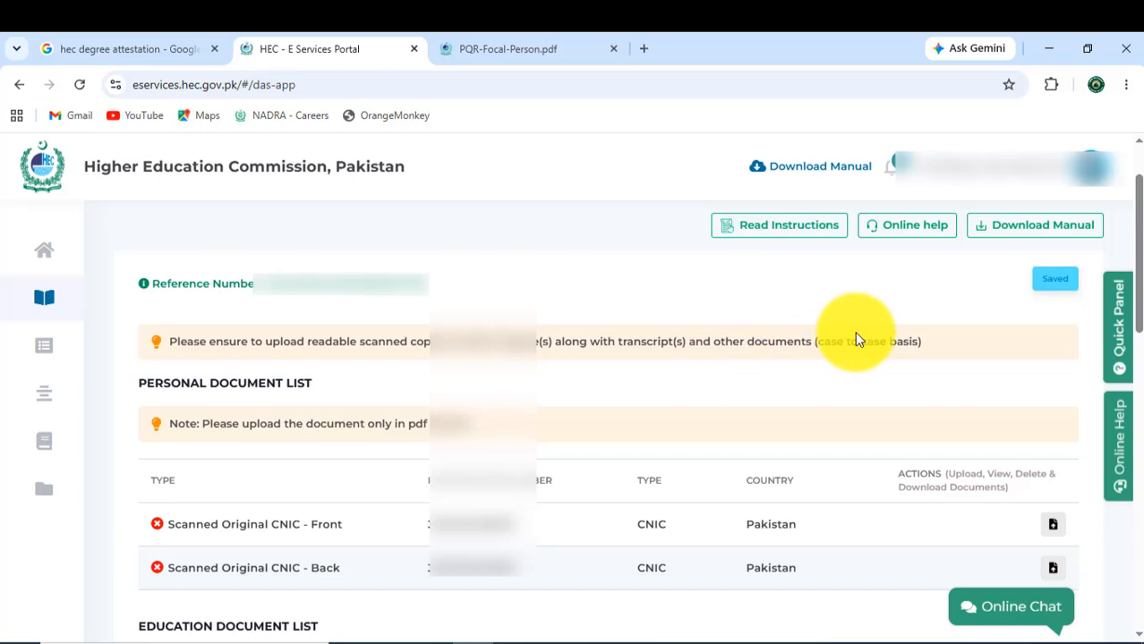
- Examine the personal and education document lists for the scanned degree, transcript, certificates and marksheets required for upload
{"action": "scroll", "coordinate": [850, 358], "scroll_direction": "down", "scroll_amount": 2}
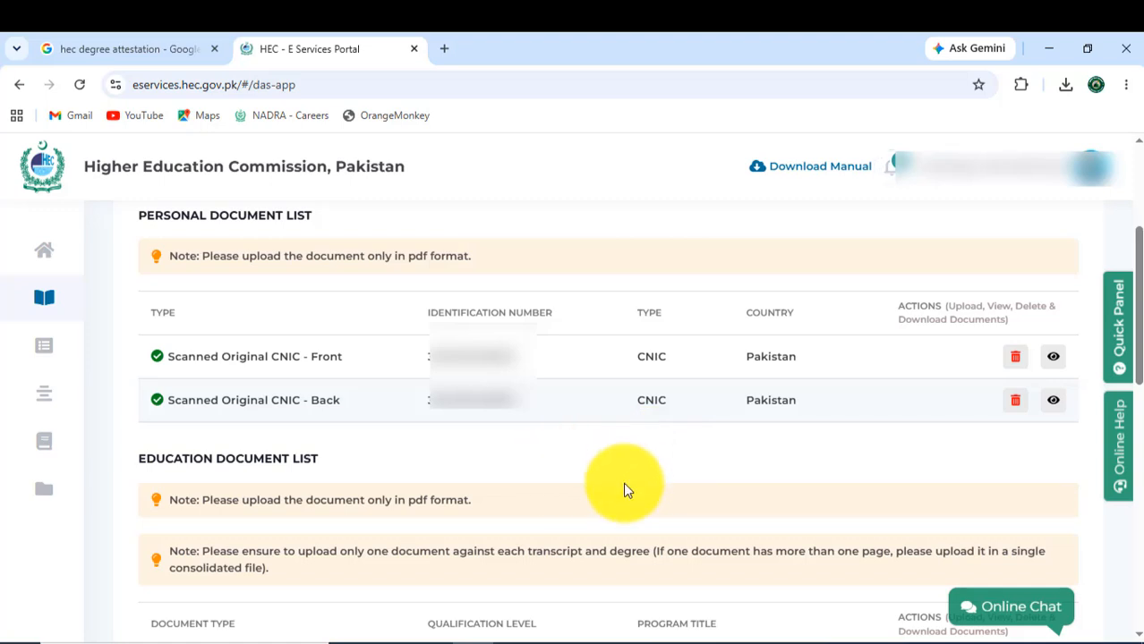
{"action": "scroll", "coordinate": [623, 482], "scroll_direction": "down", "scroll_amount": 4}
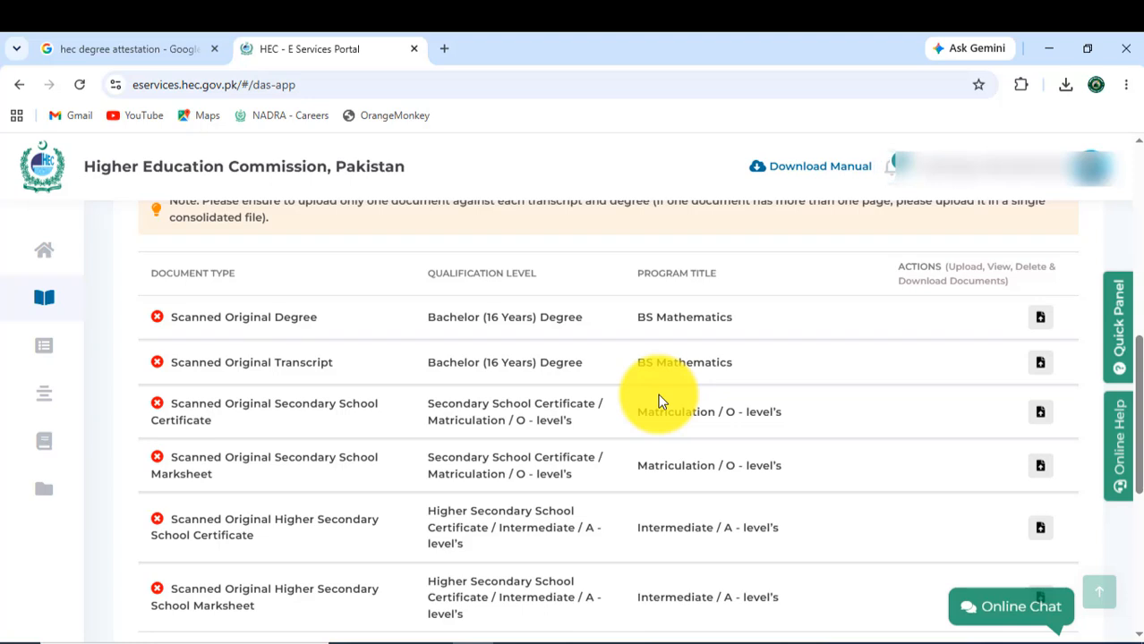
{"action": "left_click_drag", "start_coordinate": [171, 318], "coordinate": [317, 320]}
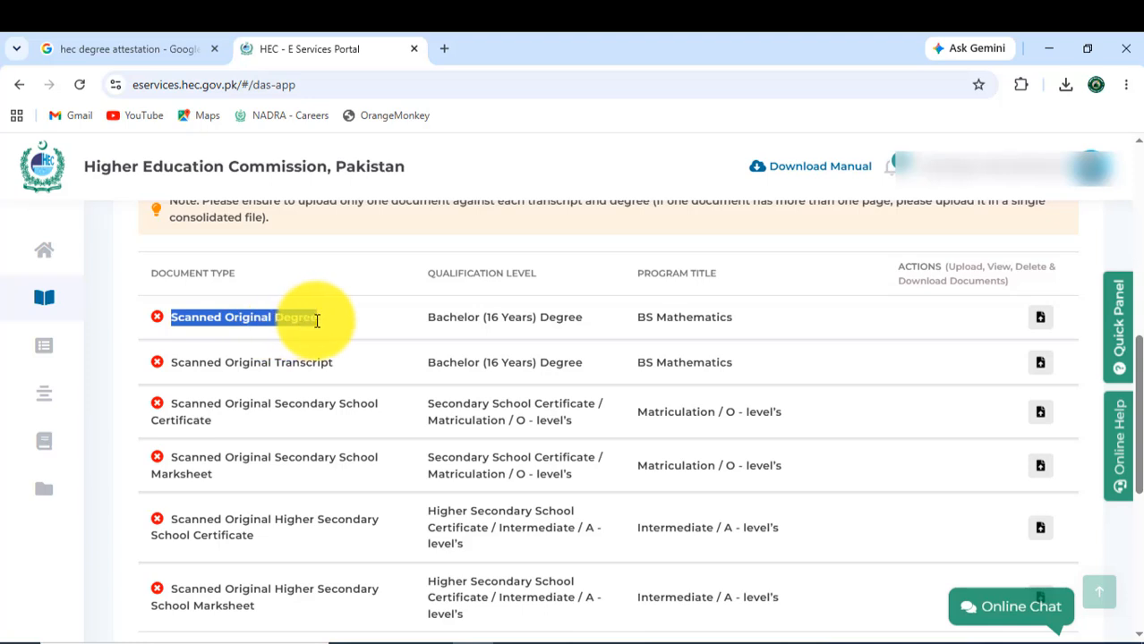
{"action": "left_click", "coordinate": [260, 317]}
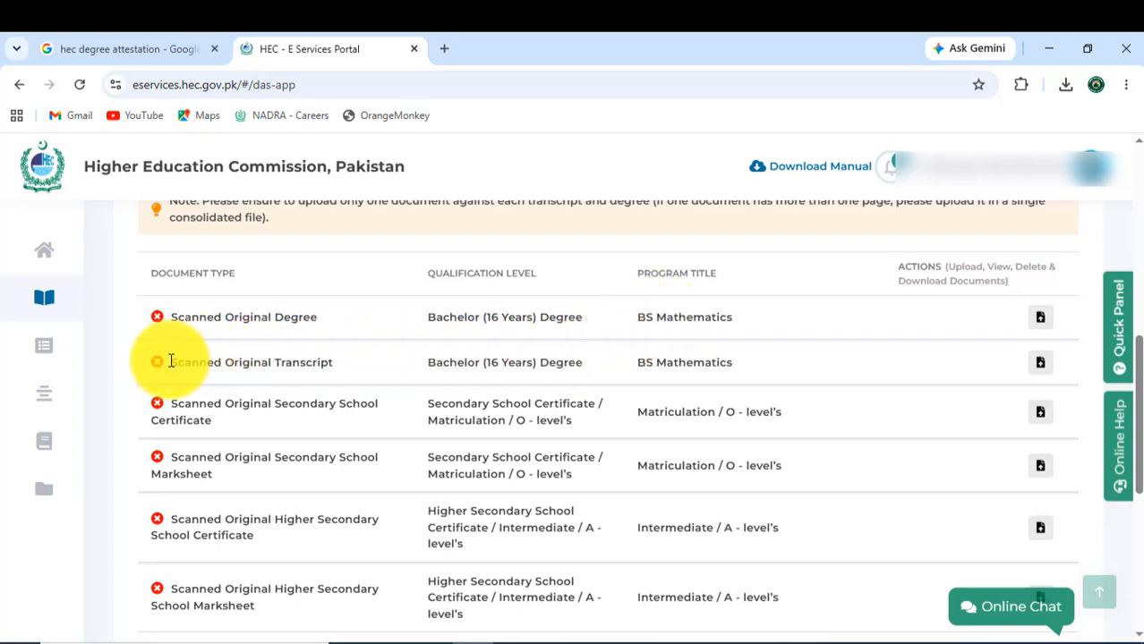
{"action": "left_click_drag", "start_coordinate": [170, 363], "coordinate": [330, 366]}
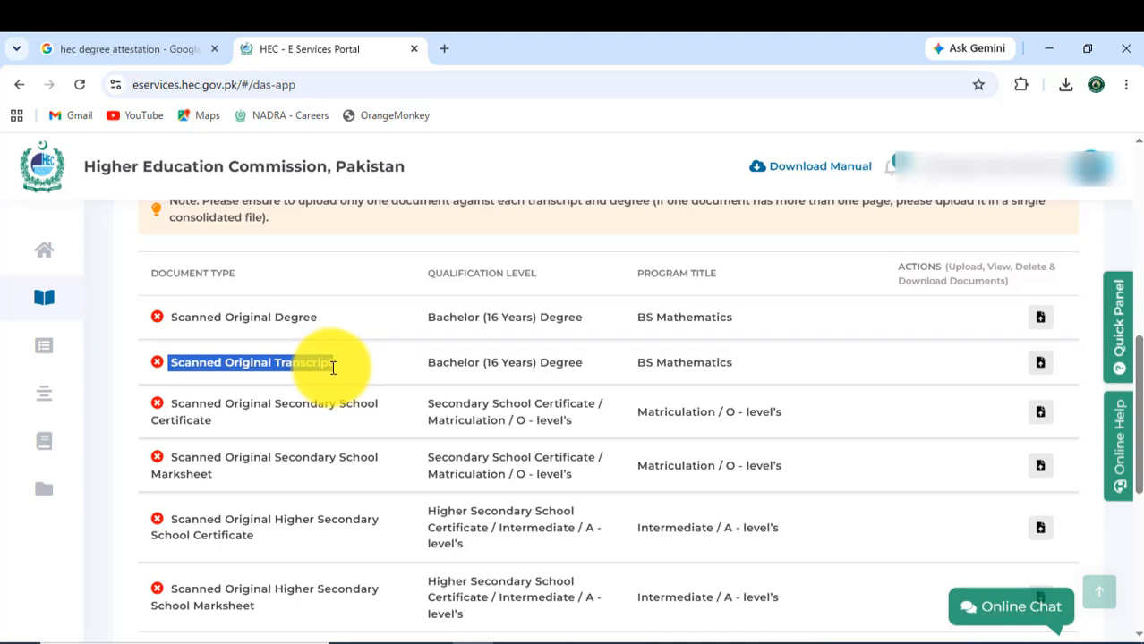
{"action": "left_click", "coordinate": [333, 367]}
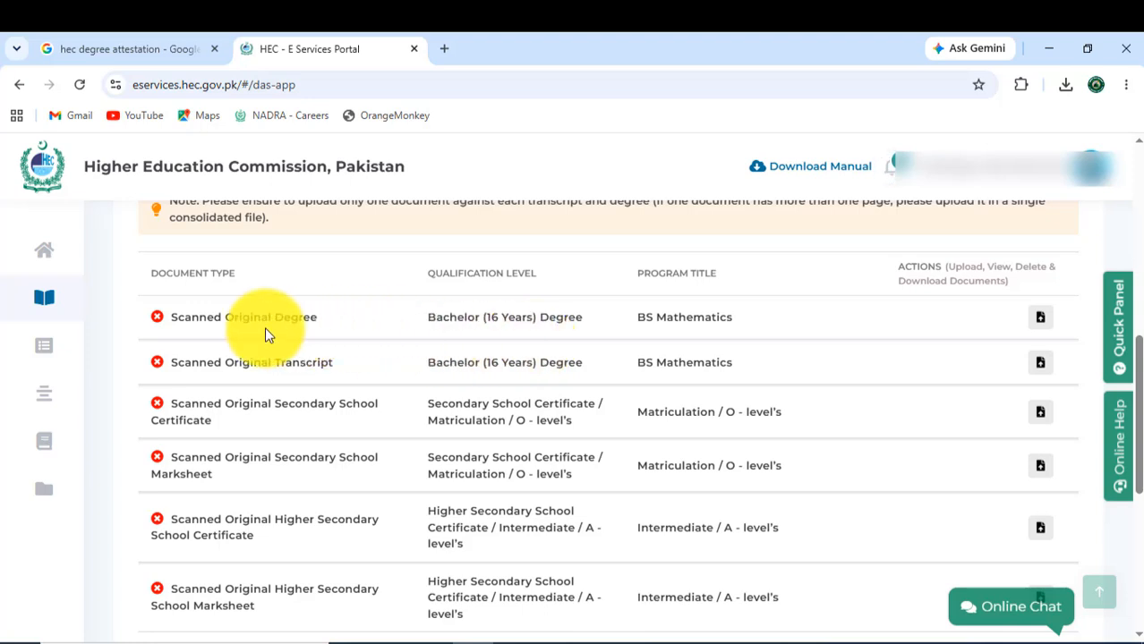
{"action": "left_click_drag", "start_coordinate": [213, 317], "coordinate": [283, 330]}
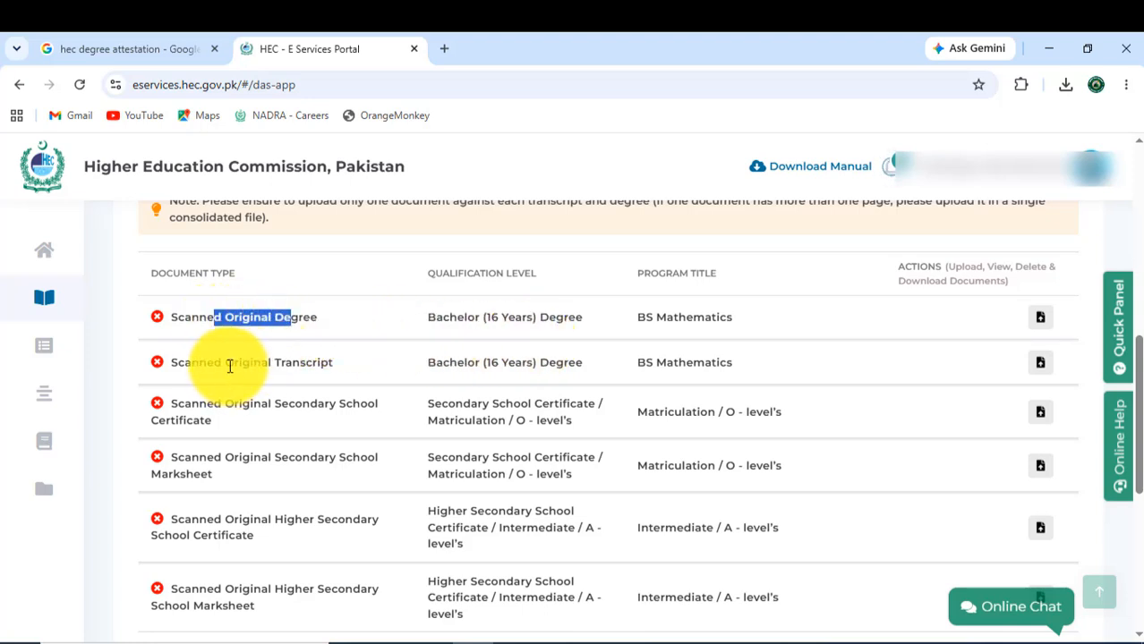
{"action": "left_click_drag", "start_coordinate": [230, 366], "coordinate": [325, 362]}
{"action": "left_click", "coordinate": [326, 362]}
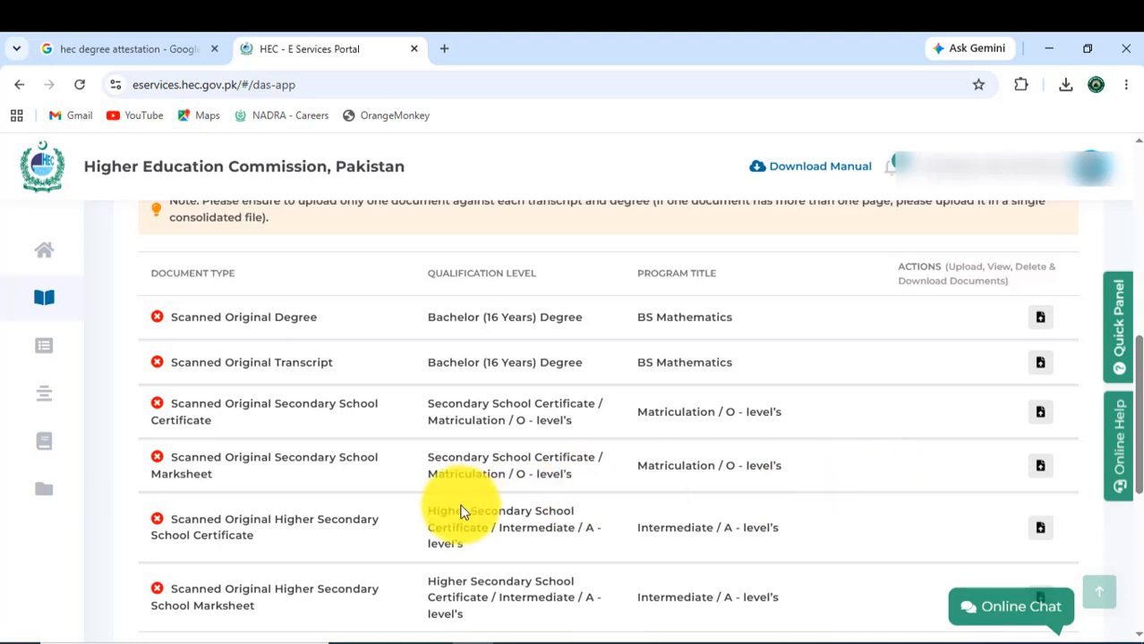
{"action": "left_click_drag", "start_coordinate": [194, 522], "coordinate": [243, 537]}
{"action": "left_click", "coordinate": [213, 534]}
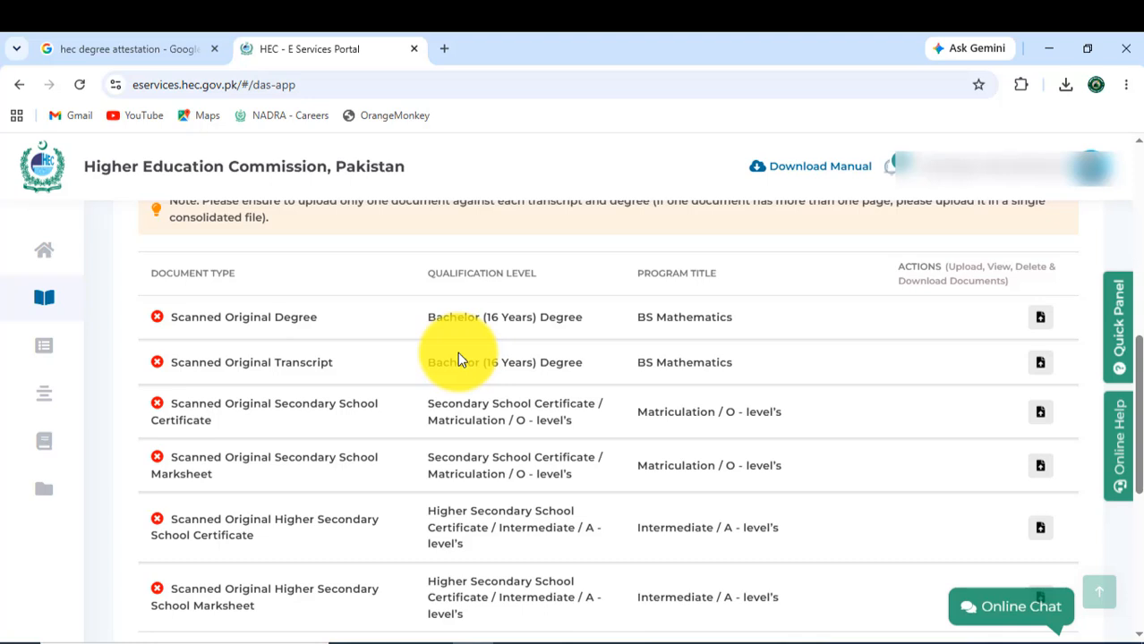
- Upload the scanned original transcript for the BS Mathematics degree in the education document list
{"action": "left_click_drag", "start_coordinate": [1140, 388], "coordinate": [1141, 394]}
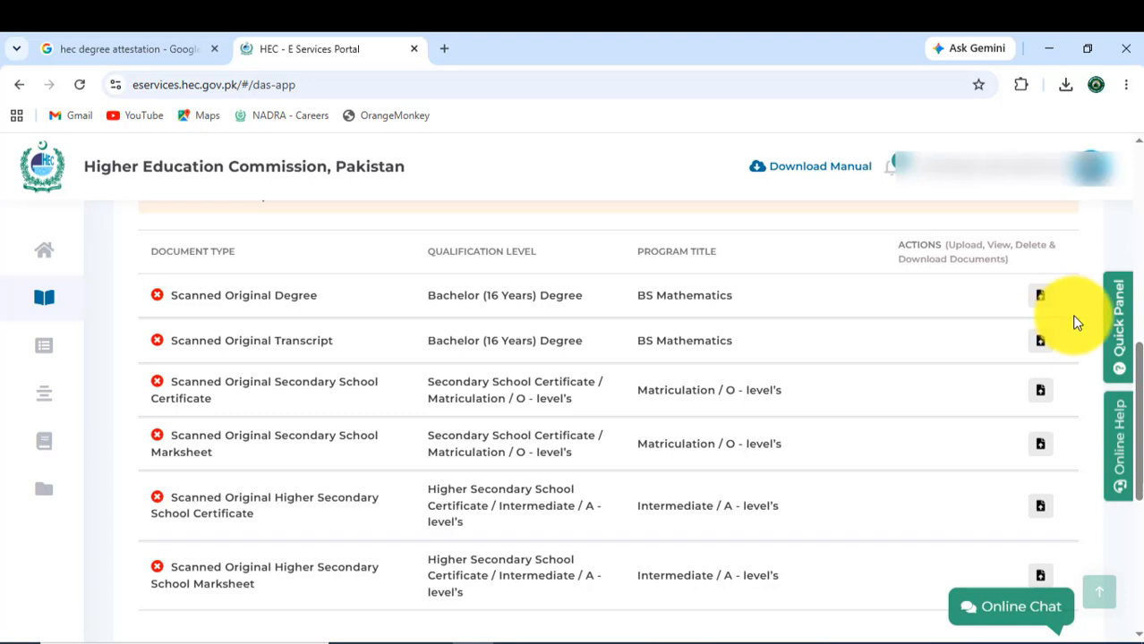
{"action": "left_click", "coordinate": [1040, 340]}
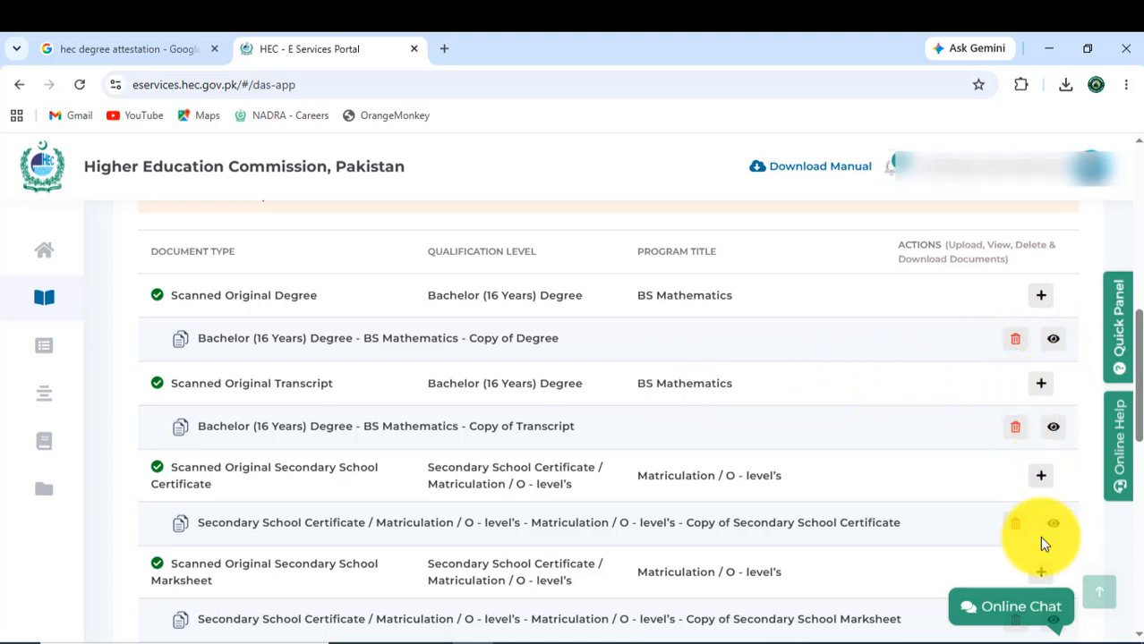
- Examine the uploaded secondary and higher secondary certificates and marksheets, and the note on which other documents apply case by case
{"action": "scroll", "coordinate": [1041, 542], "scroll_direction": "down", "scroll_amount": 2}
{"action": "scroll", "coordinate": [1038, 385], "scroll_direction": "down", "scroll_amount": 1}
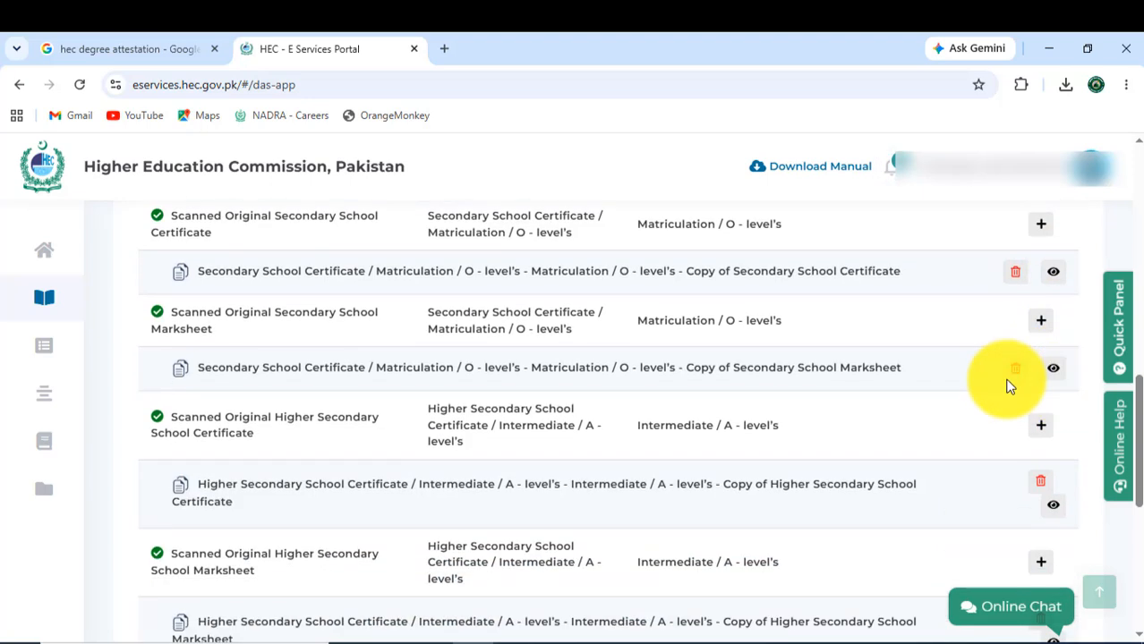
{"action": "scroll", "coordinate": [788, 374], "scroll_direction": "down", "scroll_amount": 1}
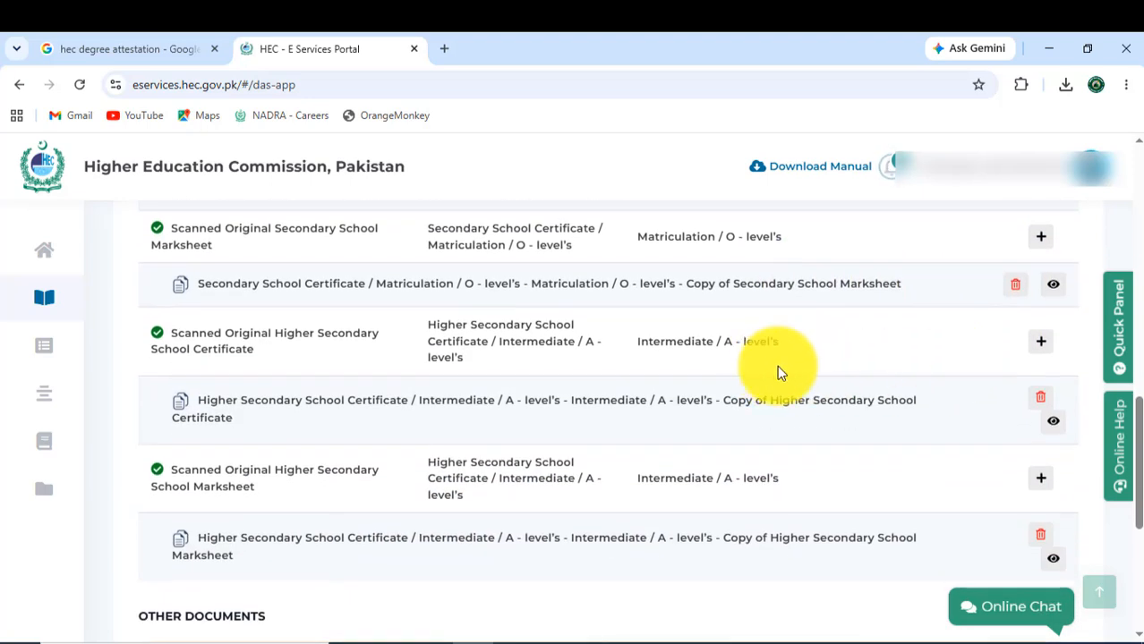
{"action": "scroll", "coordinate": [779, 370], "scroll_direction": "down", "scroll_amount": 1}
{"action": "scroll", "coordinate": [803, 387], "scroll_direction": "down", "scroll_amount": 1}
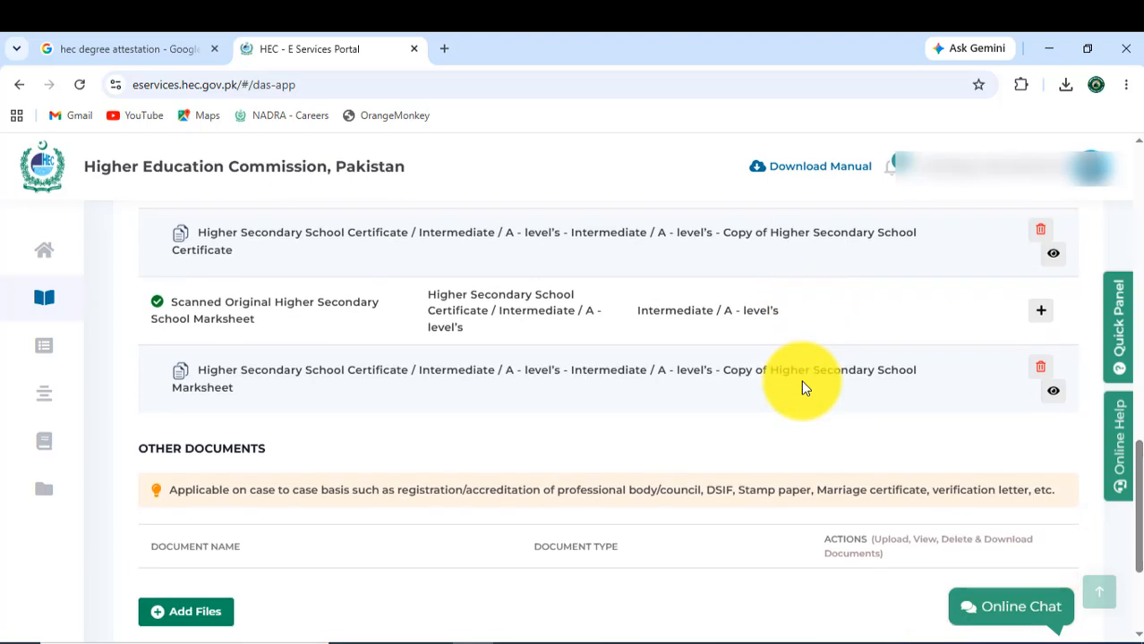
{"action": "scroll", "coordinate": [803, 388], "scroll_direction": "down", "scroll_amount": 1}
{"action": "scroll", "coordinate": [801, 381], "scroll_direction": "down", "scroll_amount": 1}
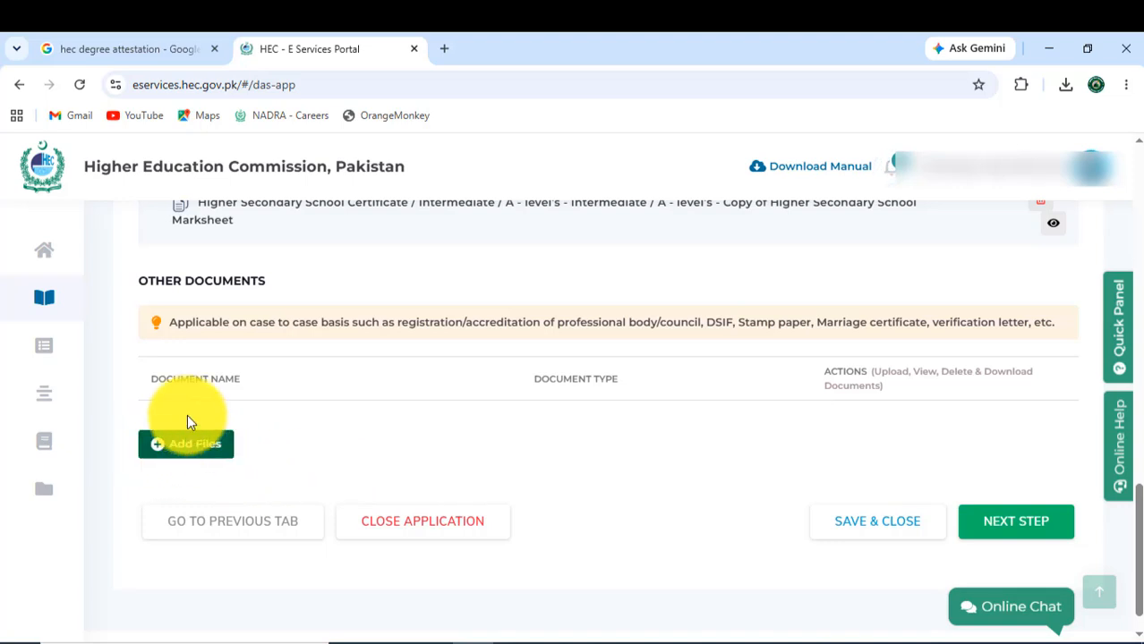
{"action": "left_click_drag", "start_coordinate": [169, 324], "coordinate": [1049, 322]}
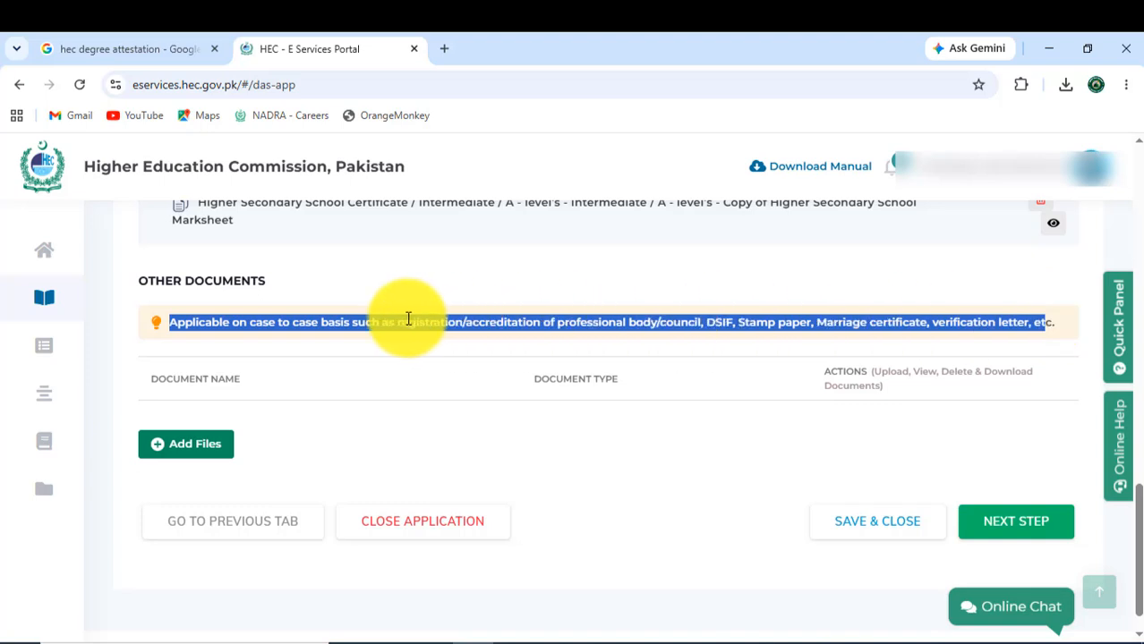
{"action": "left_click", "coordinate": [378, 322]}
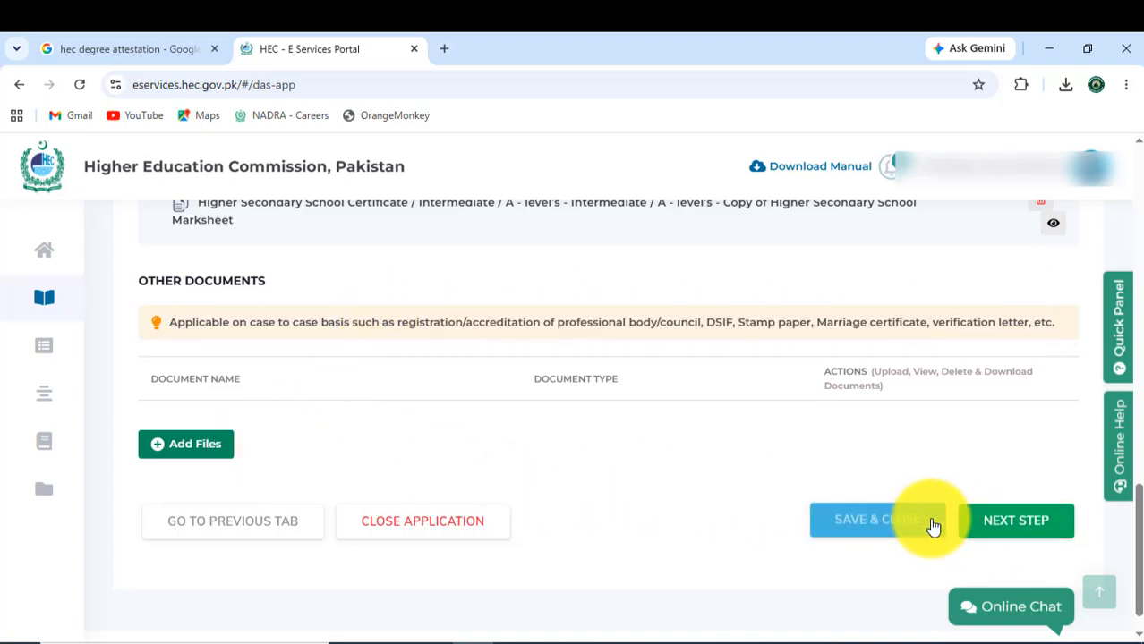
- Continue to the Verify Details stage and accept both declarations confirming the application details and the genuineness of the documents
{"action": "left_click", "coordinate": [1056, 513]}
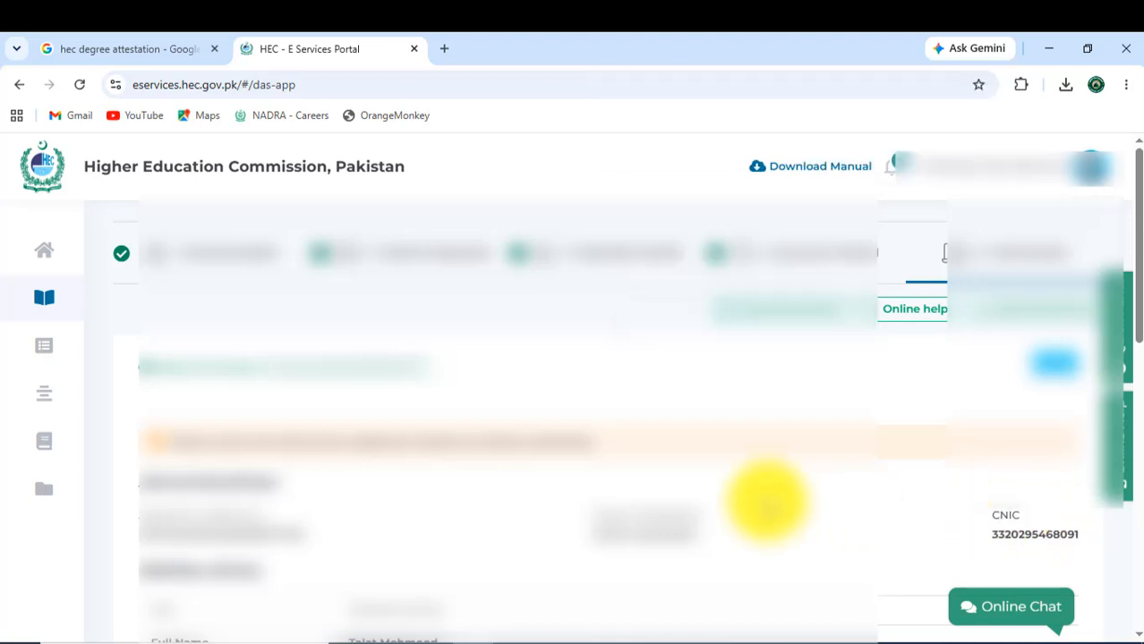
{"action": "scroll", "coordinate": [622, 461], "scroll_direction": "down", "scroll_amount": 10}
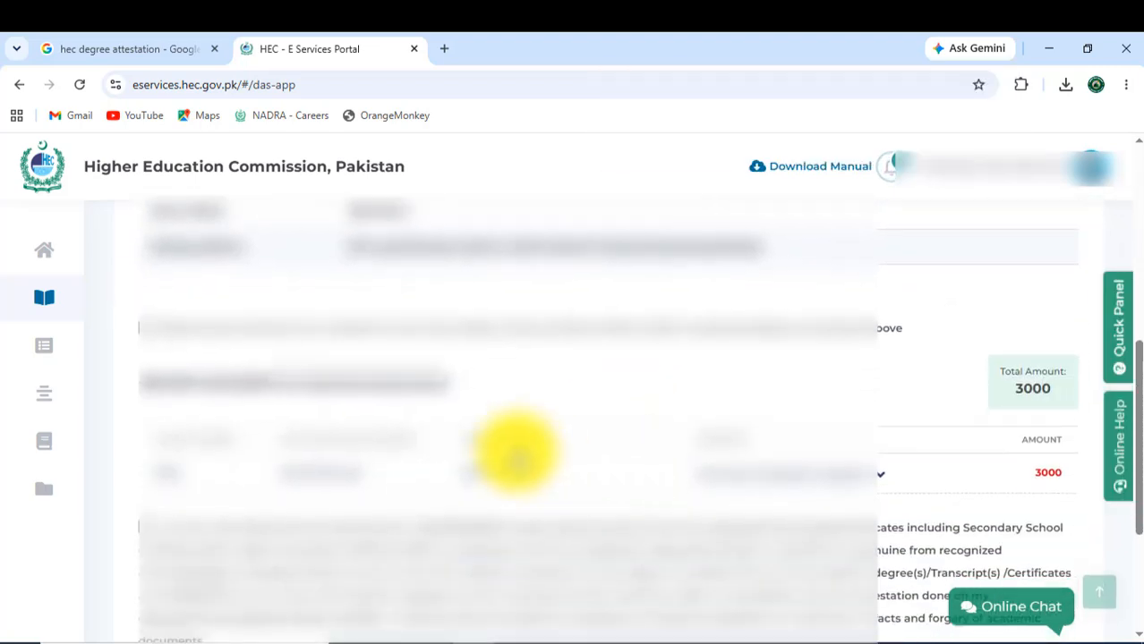
{"action": "scroll", "coordinate": [148, 333], "scroll_direction": "down", "scroll_amount": 1}
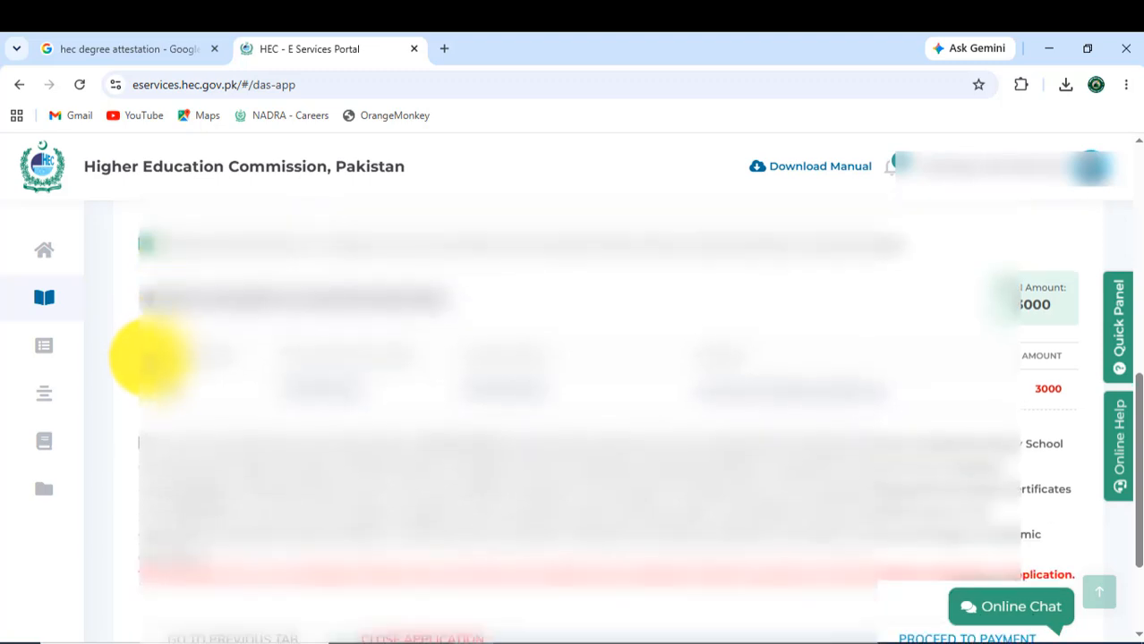
{"action": "left_click", "coordinate": [145, 444]}
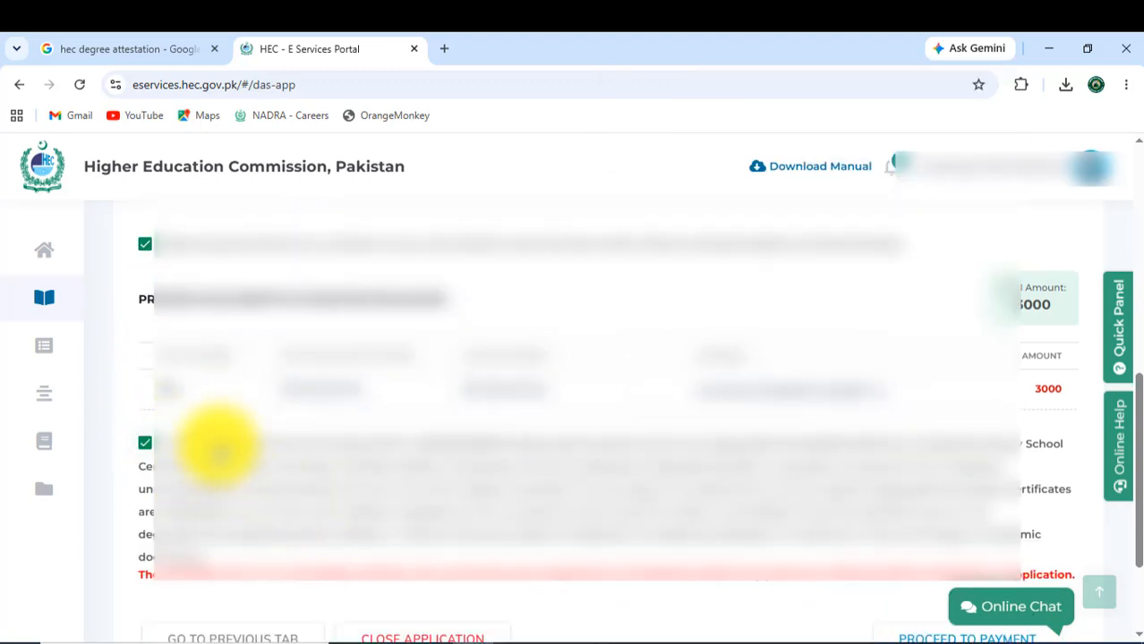
- Proceed to payment by entering the OTP code, completing the reCAPTCHA check and acknowledging the fee payment information
{"action": "scroll", "coordinate": [375, 389], "scroll_direction": "down", "scroll_amount": 3}
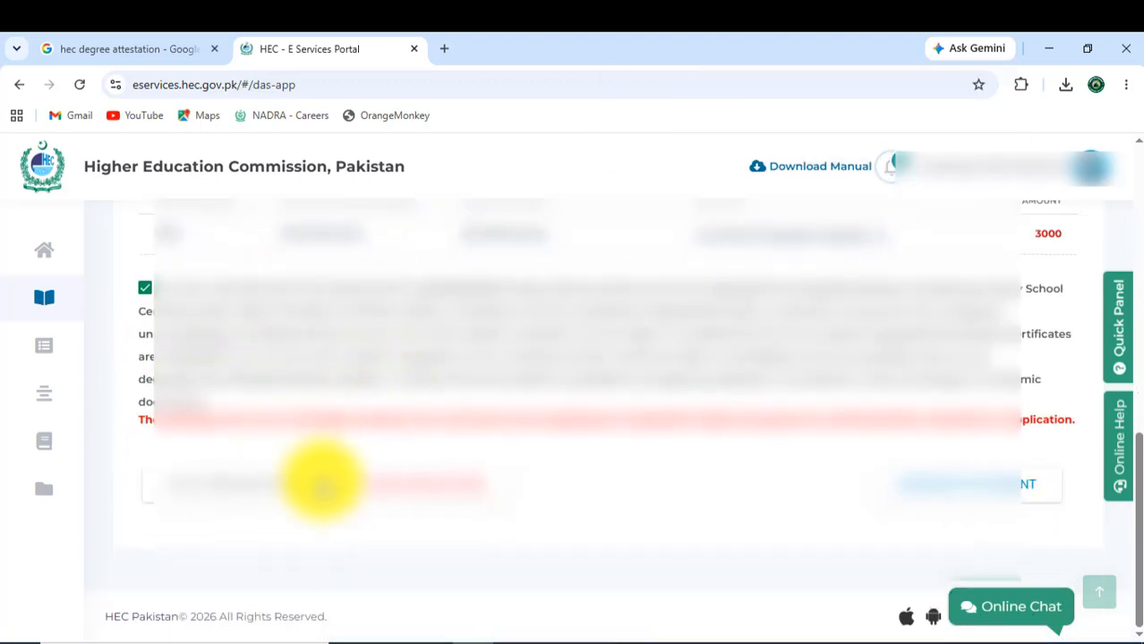
{"action": "scroll", "coordinate": [255, 474], "scroll_direction": "up", "scroll_amount": 1}
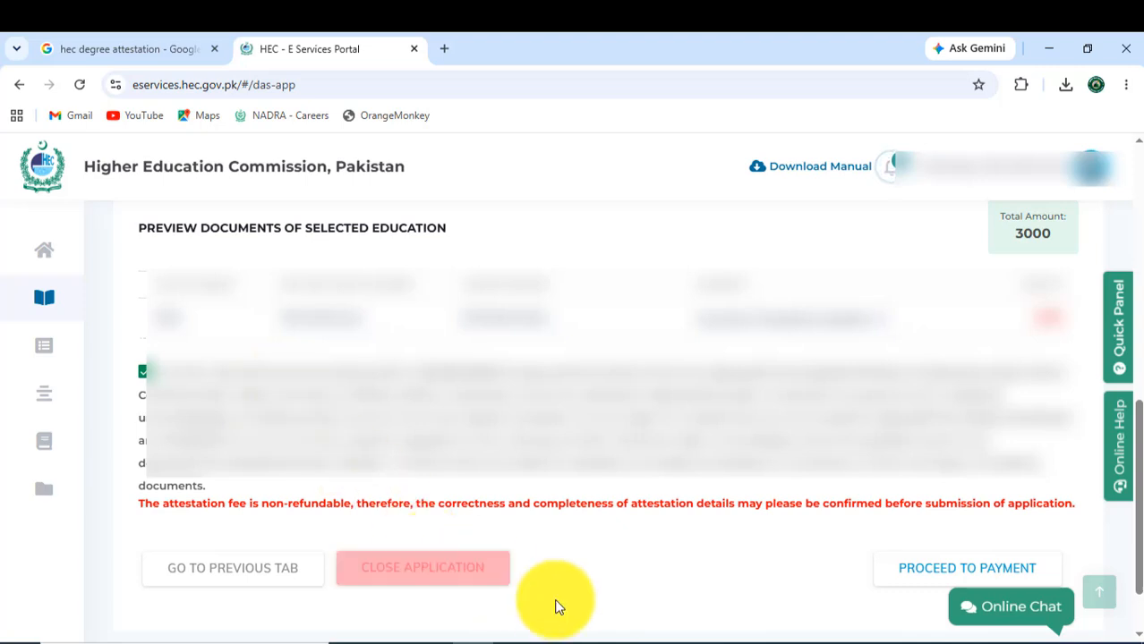
{"action": "left_click", "coordinate": [906, 569]}
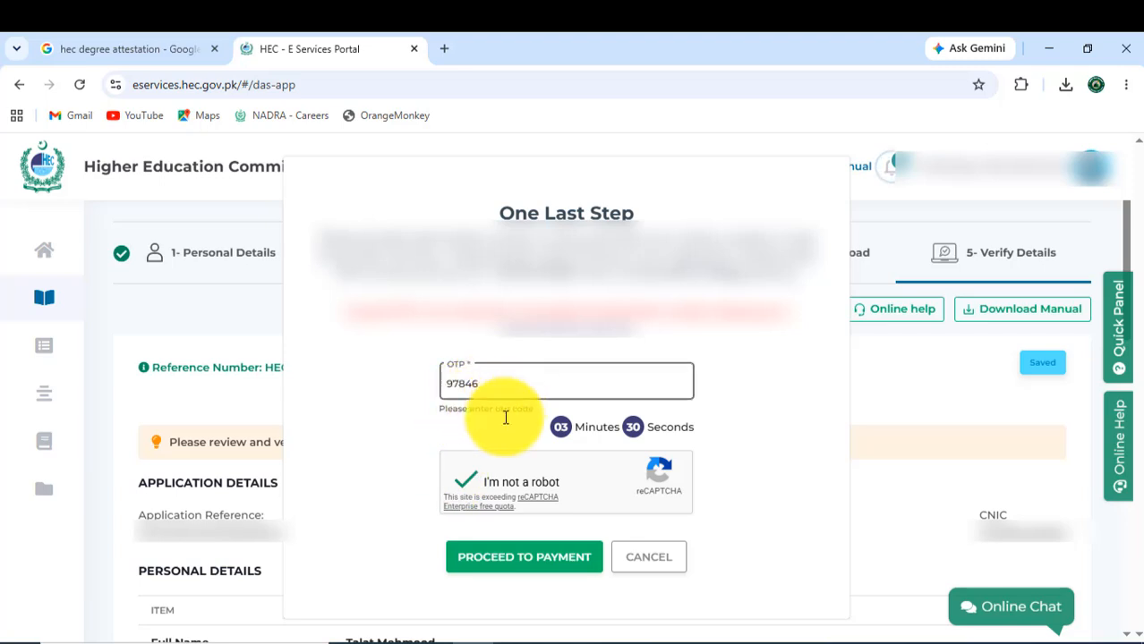
{"action": "left_click", "coordinate": [537, 567]}
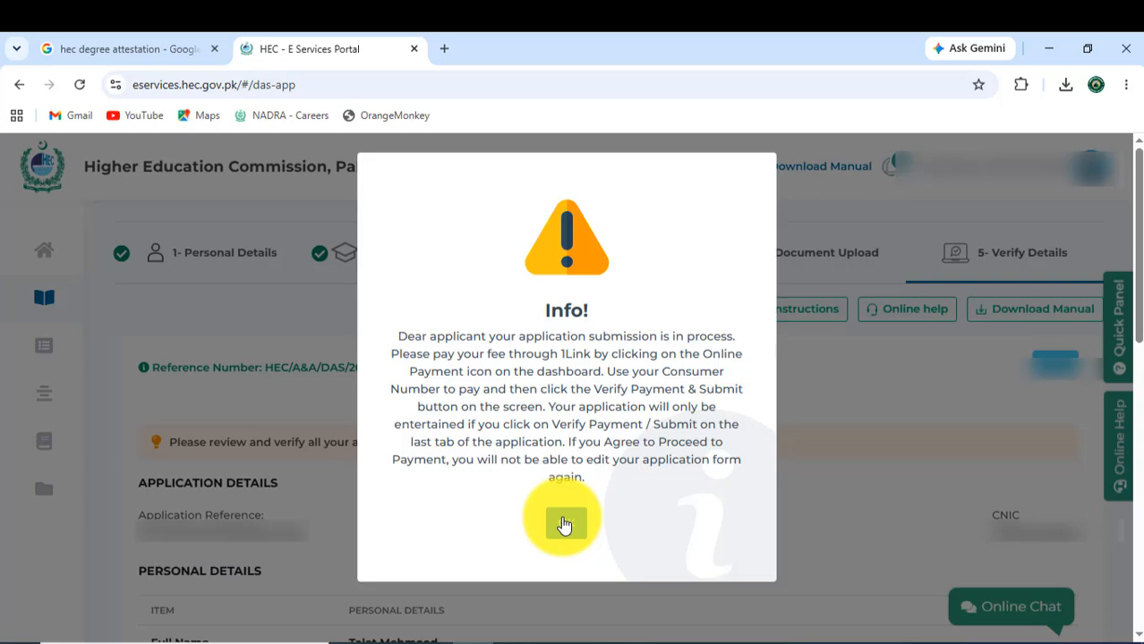
{"action": "left_click", "coordinate": [563, 525]}
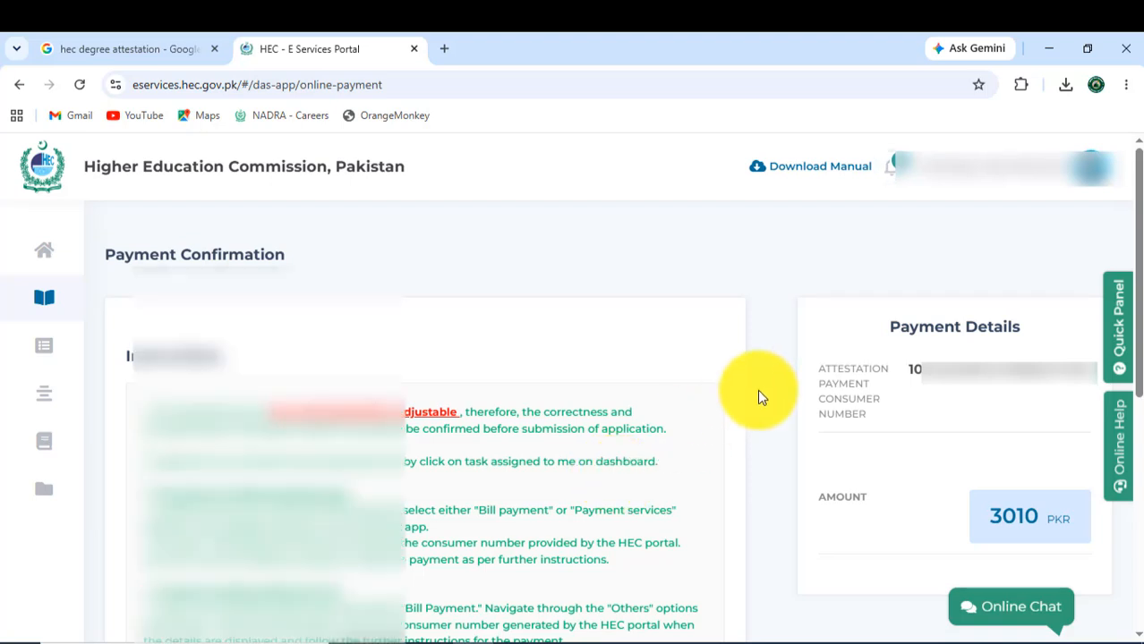
- Verify the online attestation payment, submit the application and acknowledge the transaction confirmation
{"action": "scroll", "coordinate": [757, 390], "scroll_direction": "down", "scroll_amount": 2}
{"action": "scroll", "coordinate": [757, 390], "scroll_direction": "down", "scroll_amount": 3}
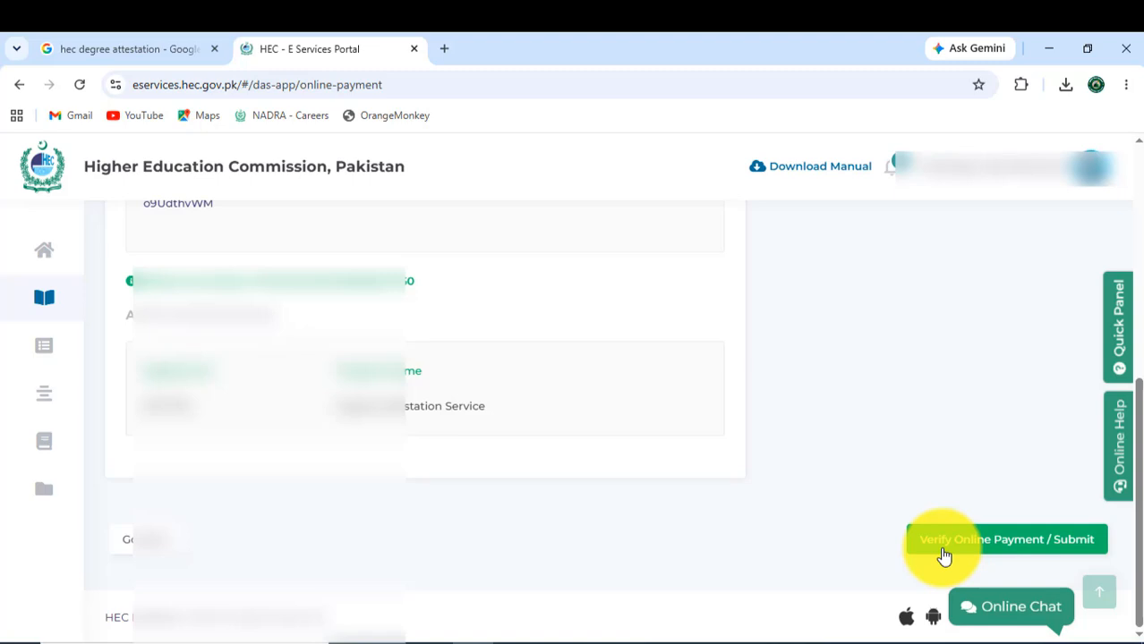
{"action": "left_click", "coordinate": [1006, 546]}
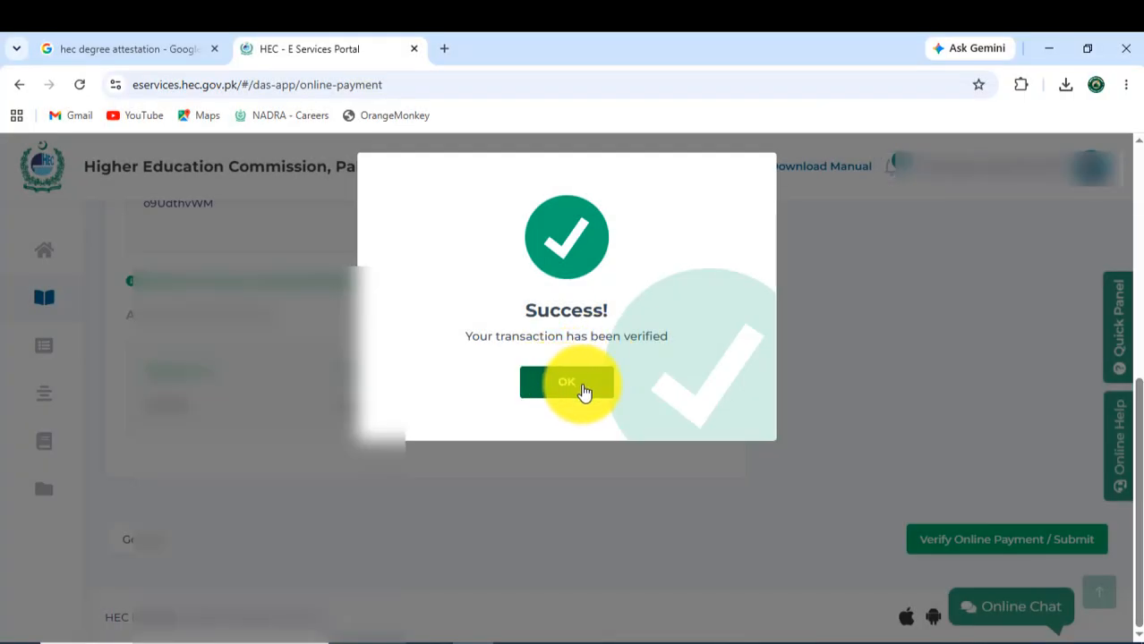
{"action": "left_click", "coordinate": [569, 386]}
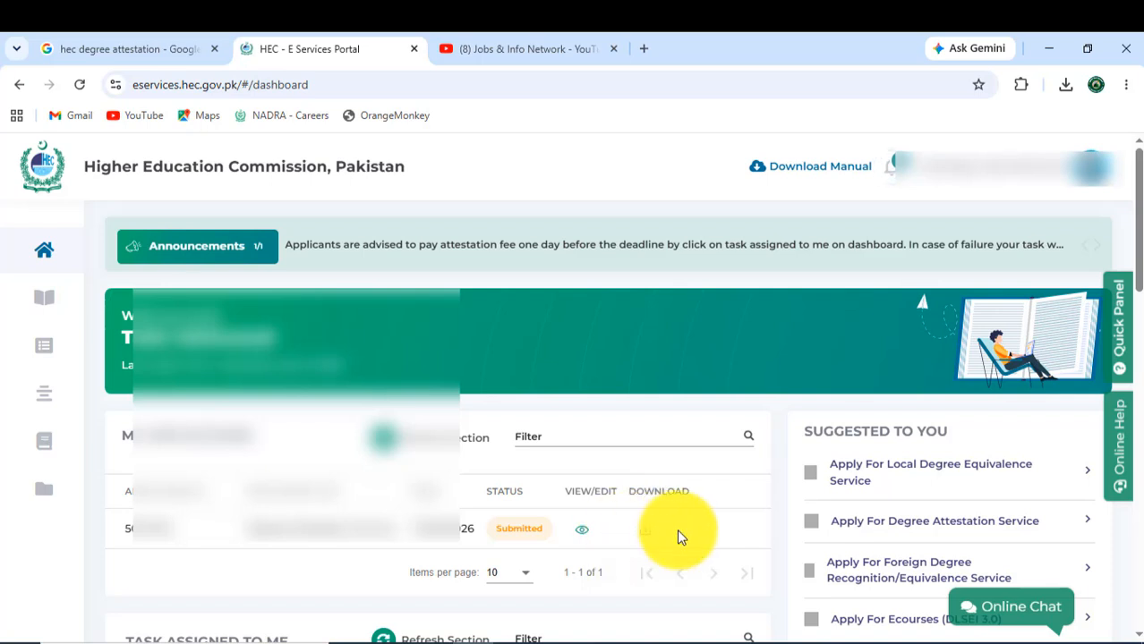
- Switch to the Jobs & Info Network channel on YouTube and look through its latest videos
{"action": "left_click", "coordinate": [513, 83]}
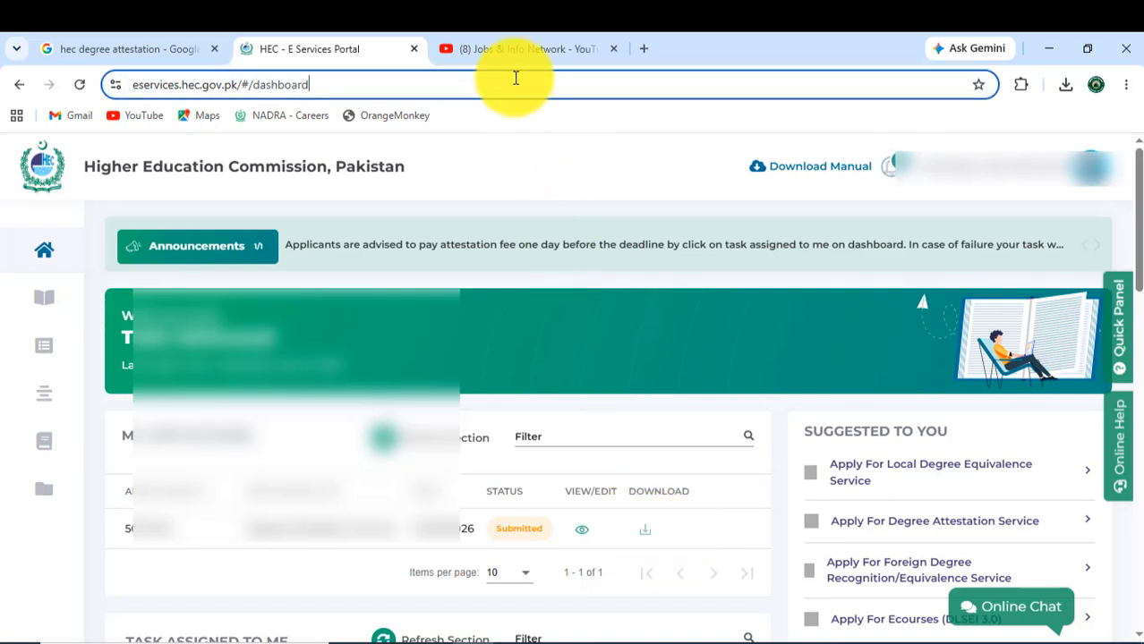
{"action": "left_click", "coordinate": [510, 52]}
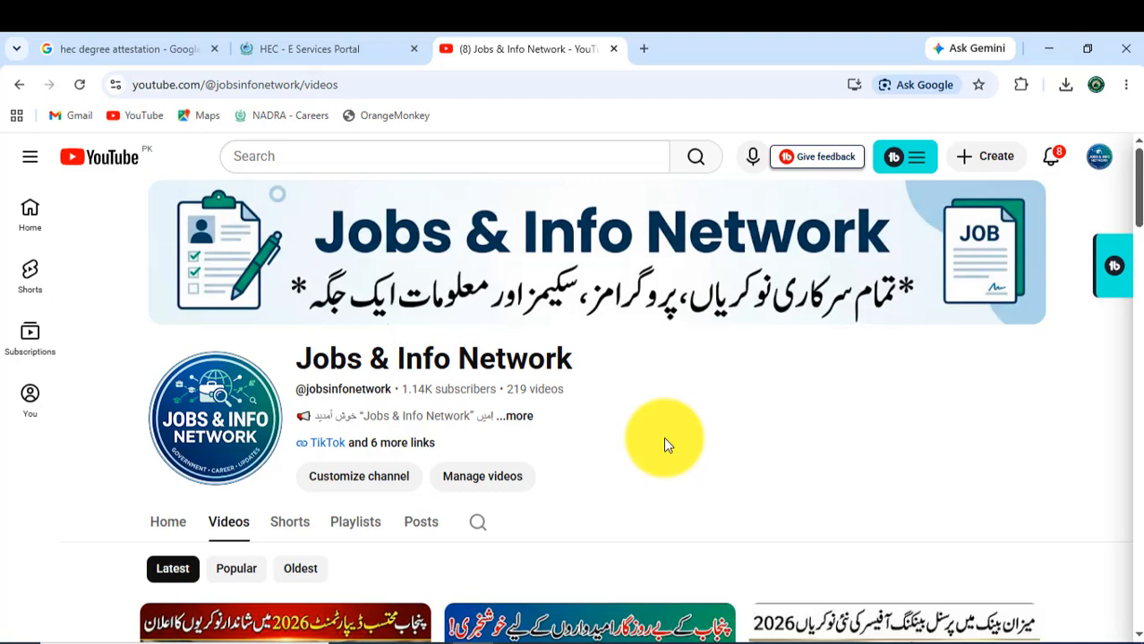
{"action": "scroll", "coordinate": [664, 445], "scroll_direction": "down", "scroll_amount": 5}
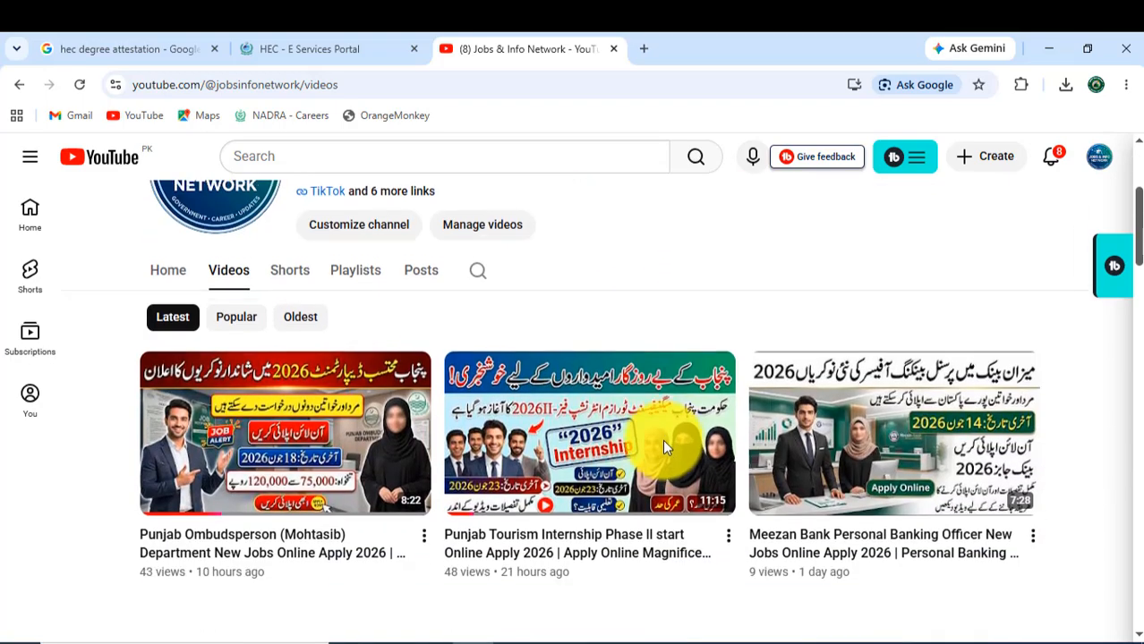
{"action": "scroll", "coordinate": [664, 447], "scroll_direction": "down", "scroll_amount": 3}
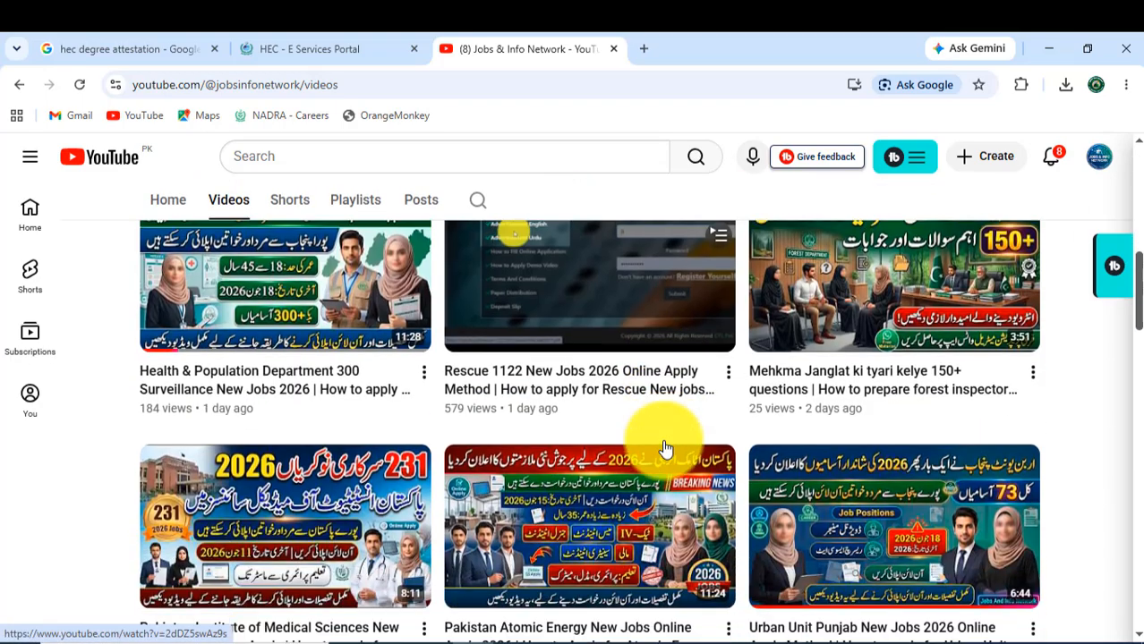
{"action": "scroll", "coordinate": [664, 447], "scroll_direction": "down", "scroll_amount": 3}
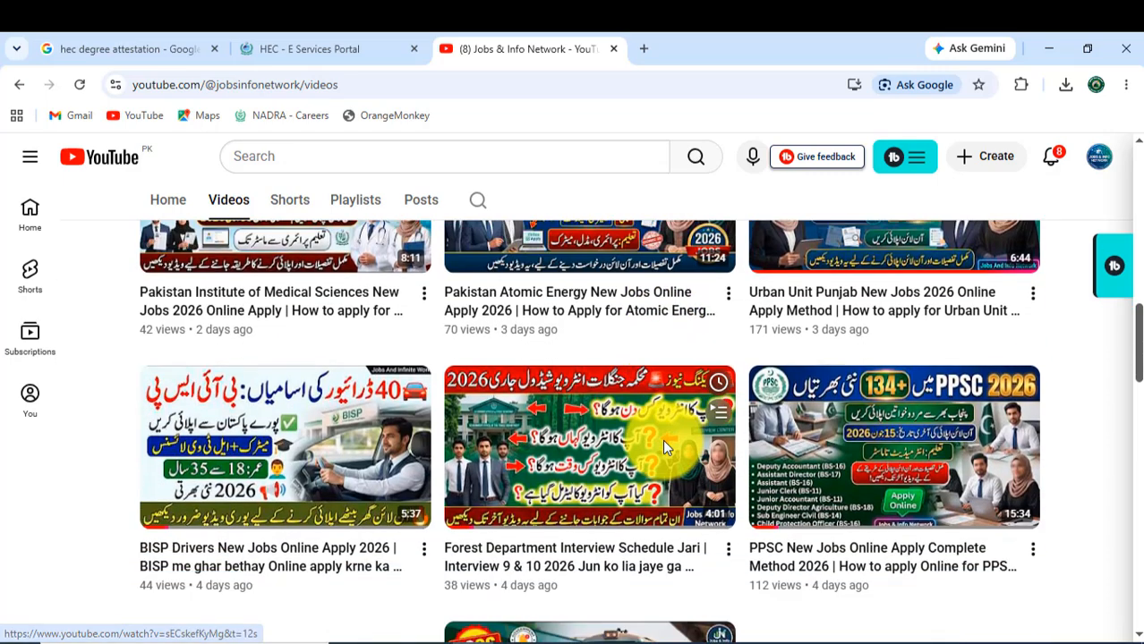
{"action": "scroll", "coordinate": [664, 448], "scroll_direction": "down", "scroll_amount": 1}
{"action": "scroll", "coordinate": [665, 447], "scroll_direction": "down", "scroll_amount": 1}
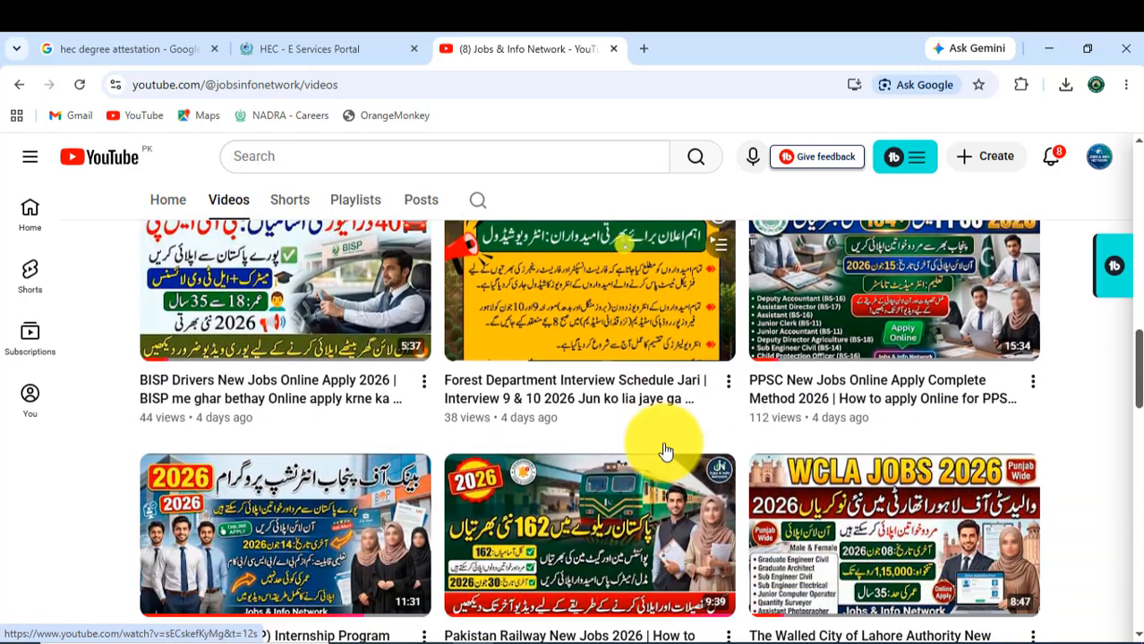
{"action": "scroll", "coordinate": [664, 450], "scroll_direction": "down", "scroll_amount": 3}
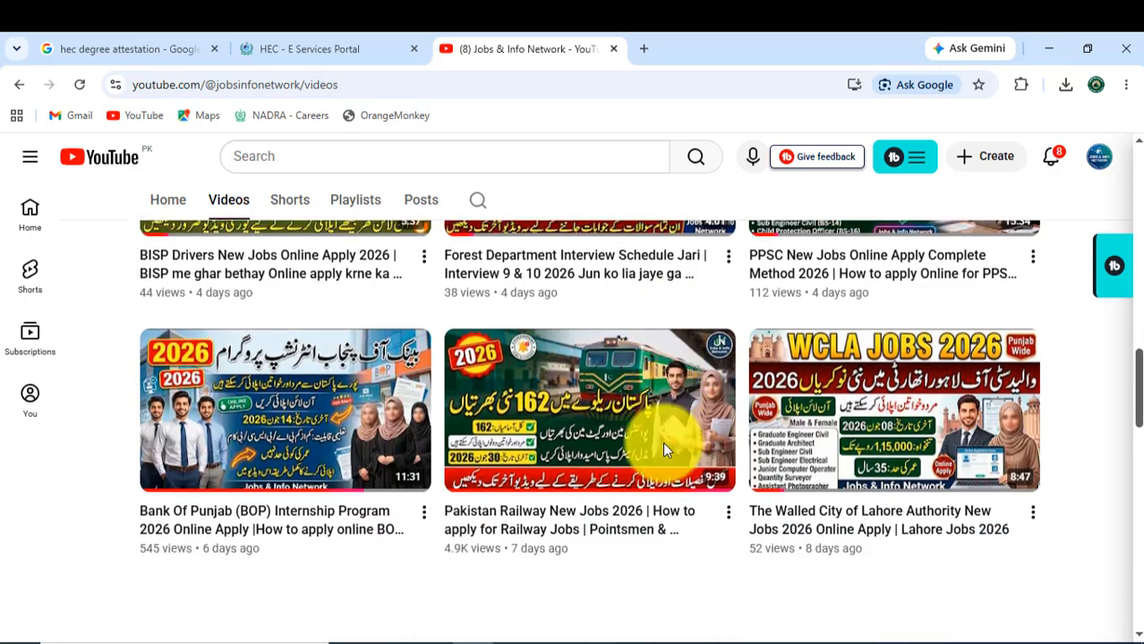
{"action": "scroll", "coordinate": [664, 452], "scroll_direction": "down", "scroll_amount": 4}
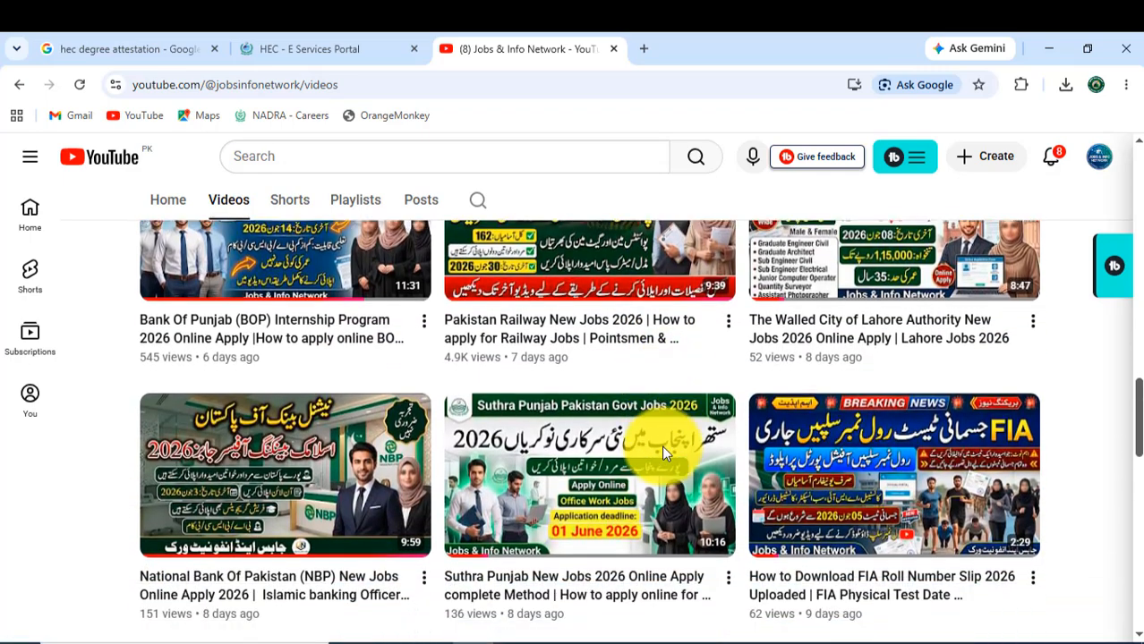
{"action": "scroll", "coordinate": [661, 448], "scroll_direction": "down", "scroll_amount": 4}
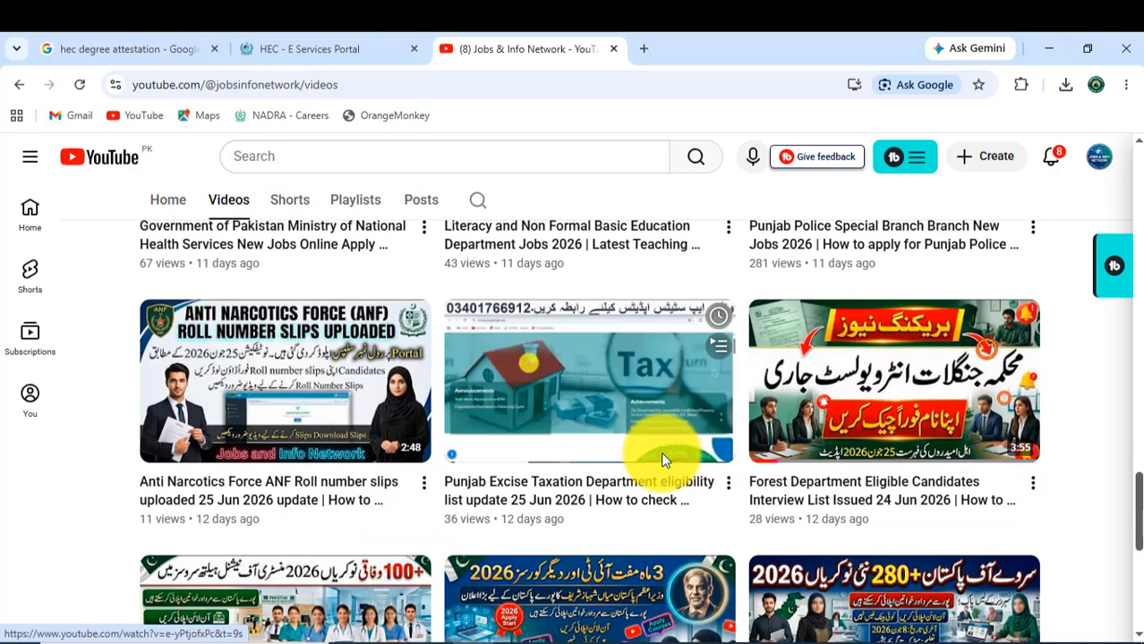
{"action": "scroll", "coordinate": [662, 458], "scroll_direction": "down", "scroll_amount": 2}
{"action": "mouse_move", "coordinate": [664, 461]}
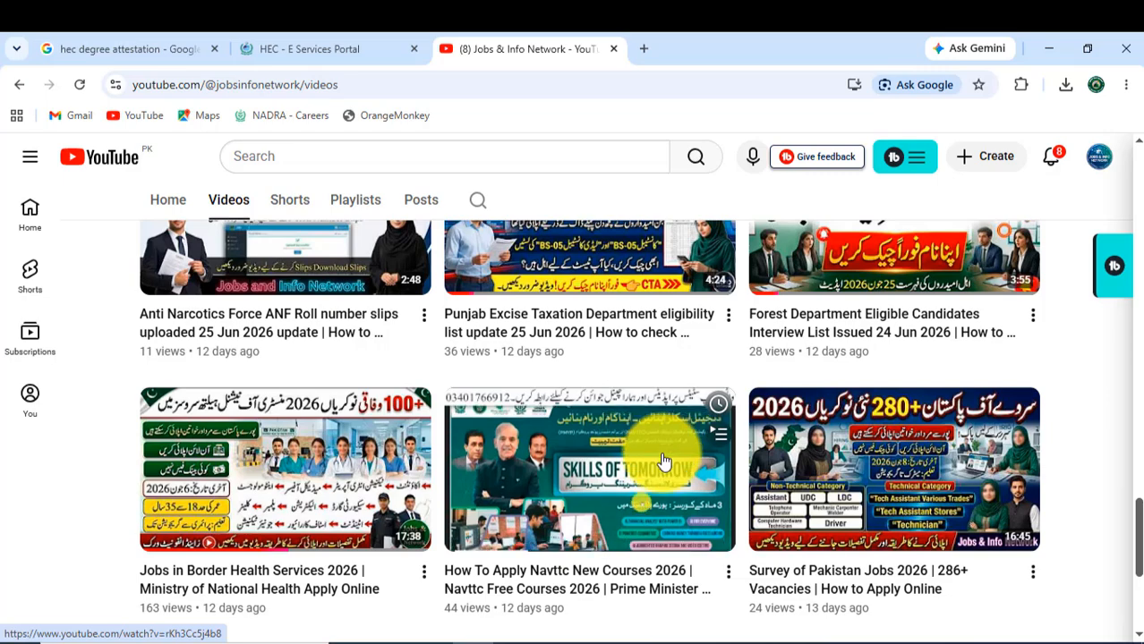
{"action": "scroll", "coordinate": [662, 461], "scroll_direction": "down", "scroll_amount": 2}
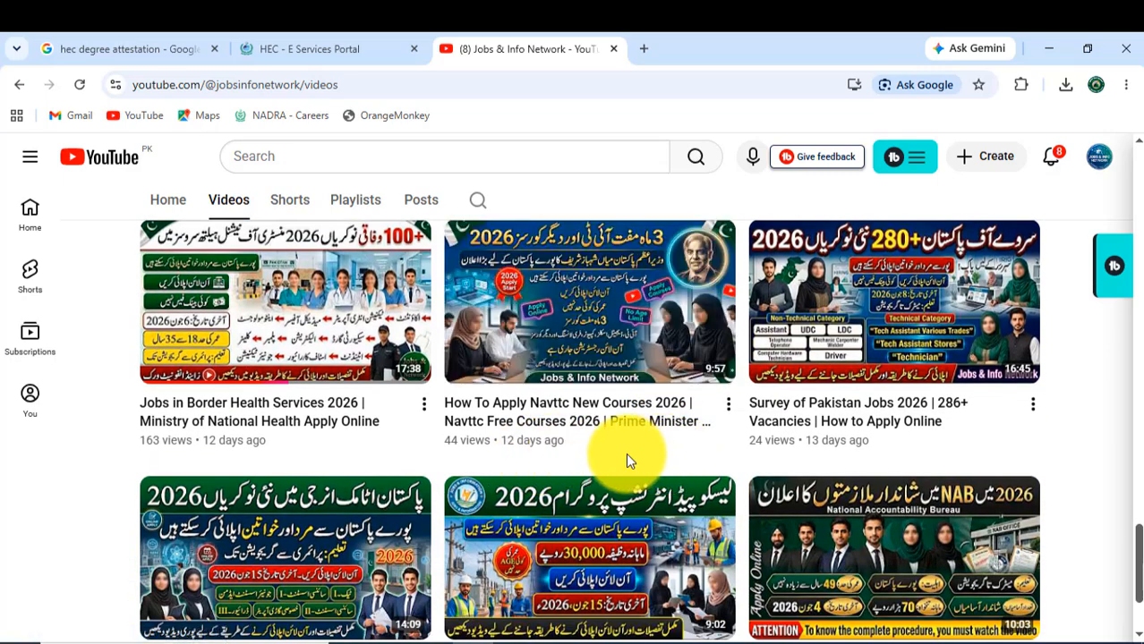
{"action": "scroll", "coordinate": [625, 458], "scroll_direction": "down", "scroll_amount": 2}
{"action": "scroll", "coordinate": [627, 461], "scroll_direction": "down", "scroll_amount": 1}
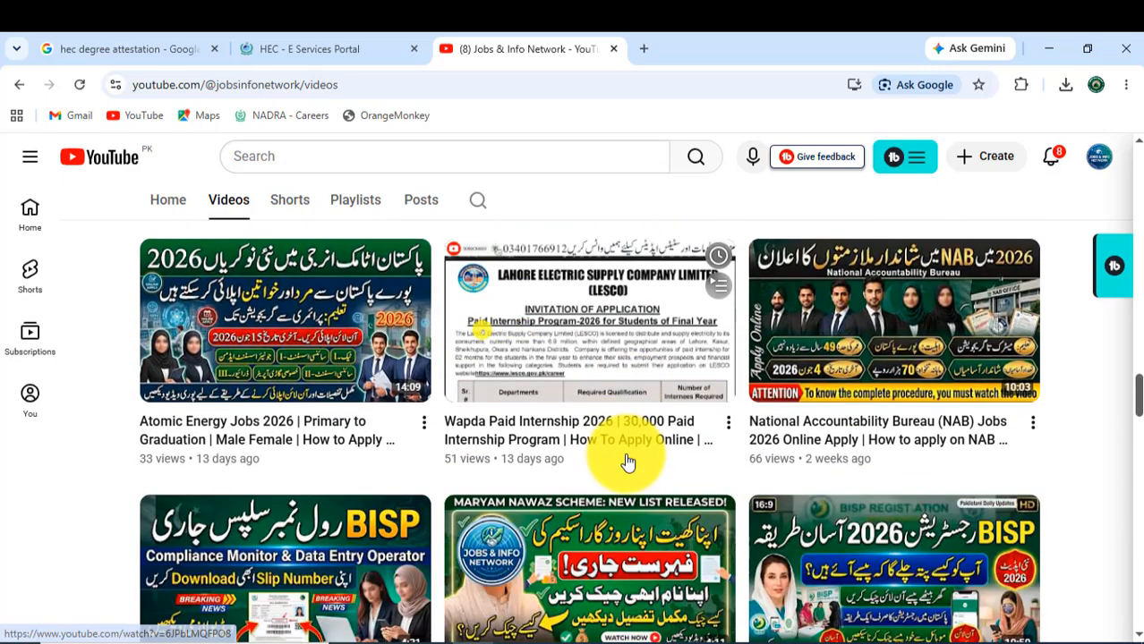
{"action": "scroll", "coordinate": [627, 462], "scroll_direction": "down", "scroll_amount": 3}
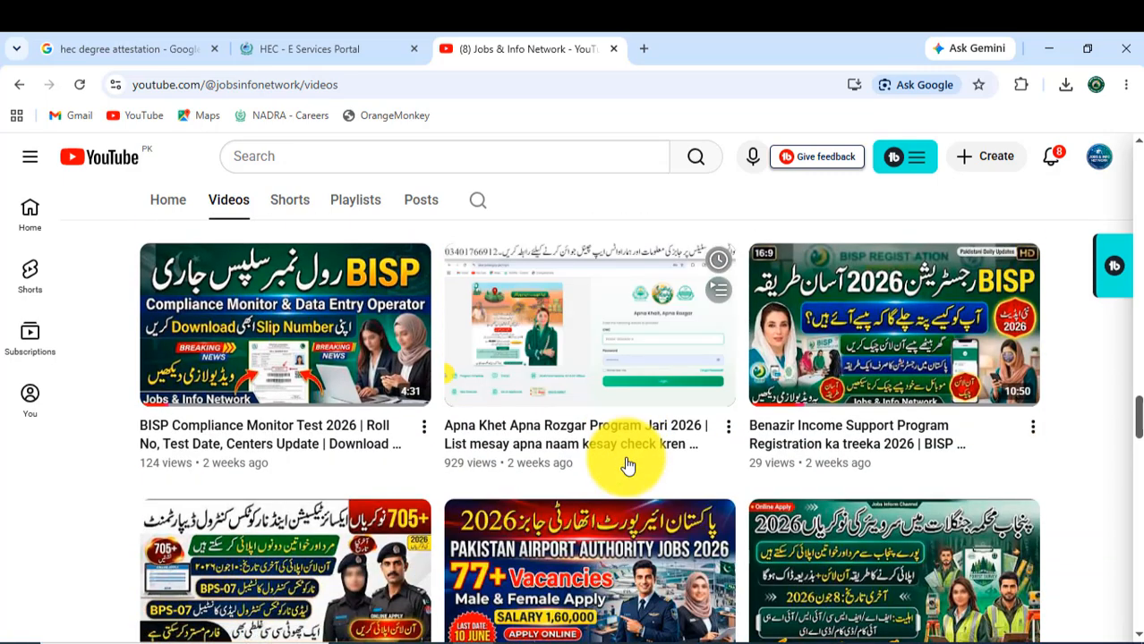